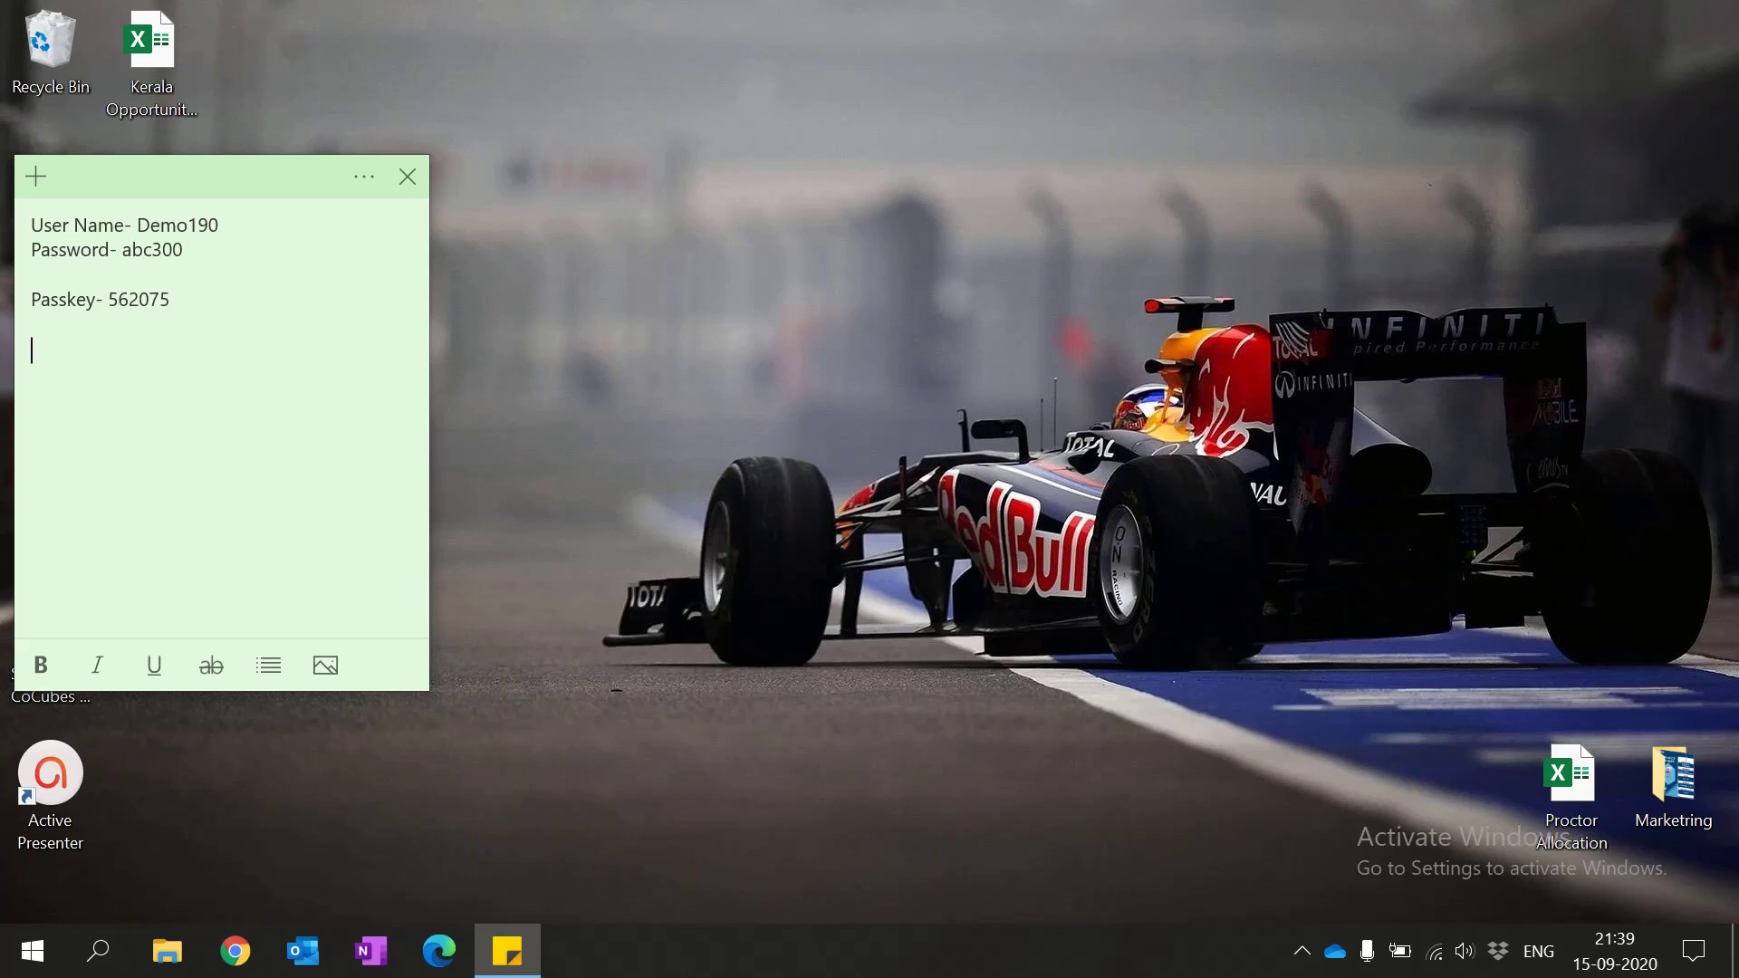
Step: Leave the Sticky Notes login details and bring the Chrome browser to the front
click(243, 955)
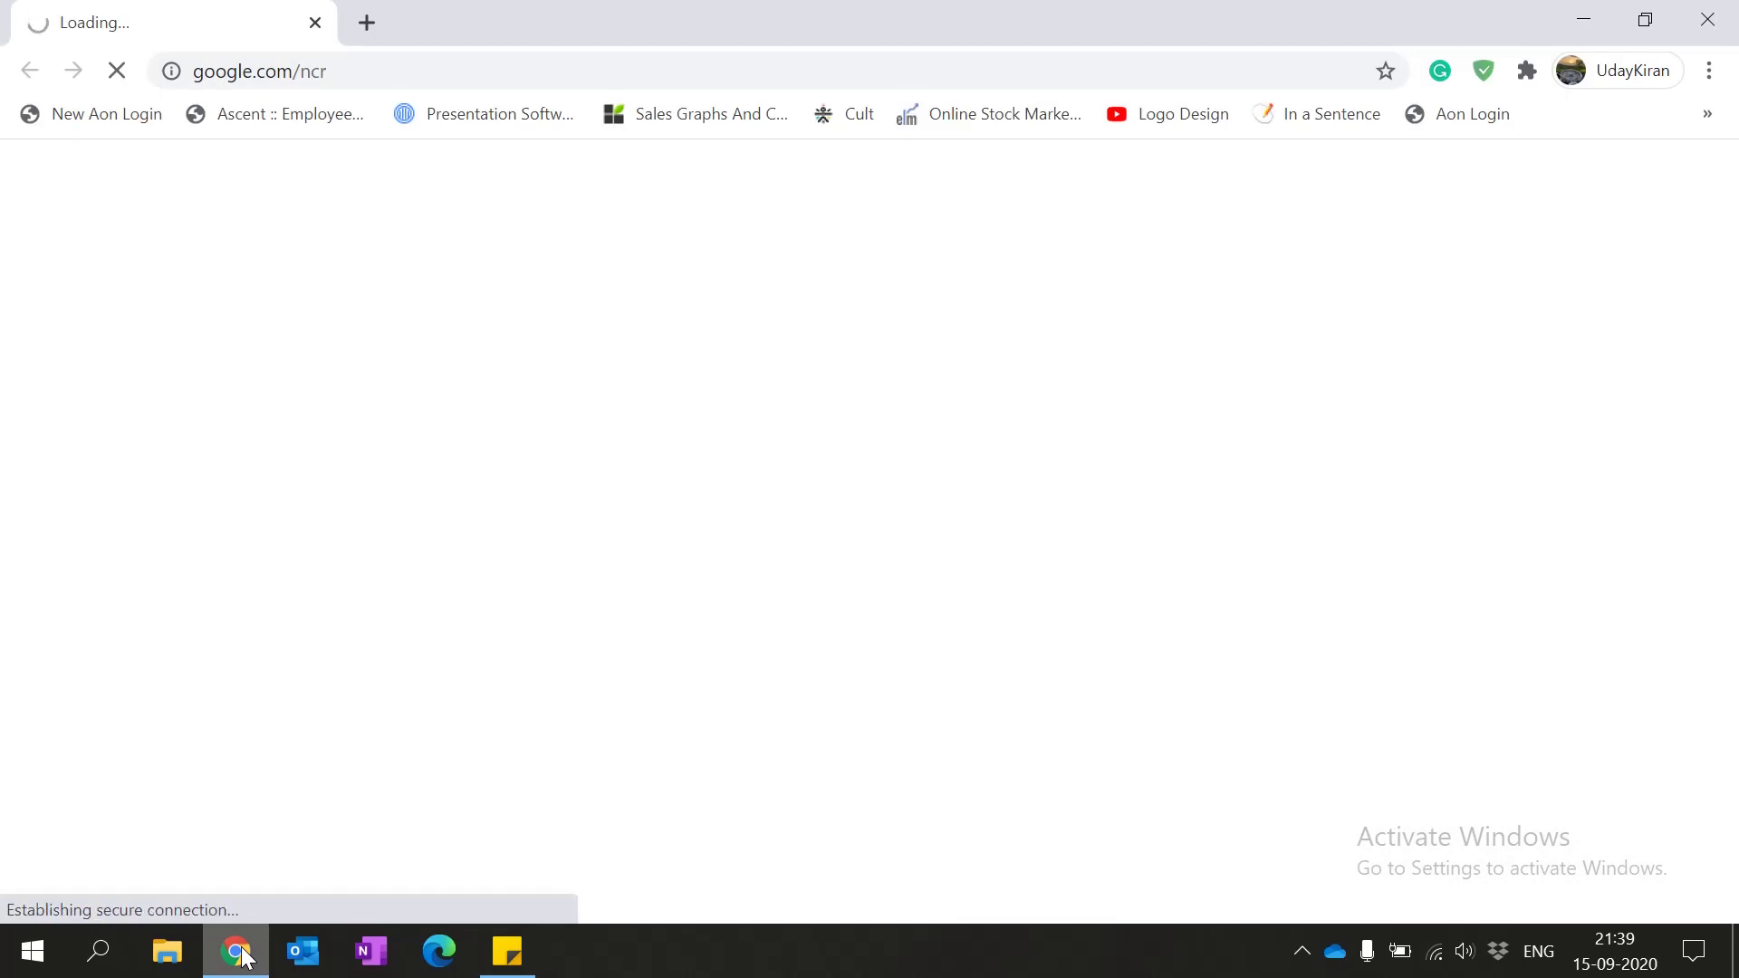
Step: Confirm in About Chrome that version 85.0.4183.102 is up to date, then go to You and Google
click(1709, 74)
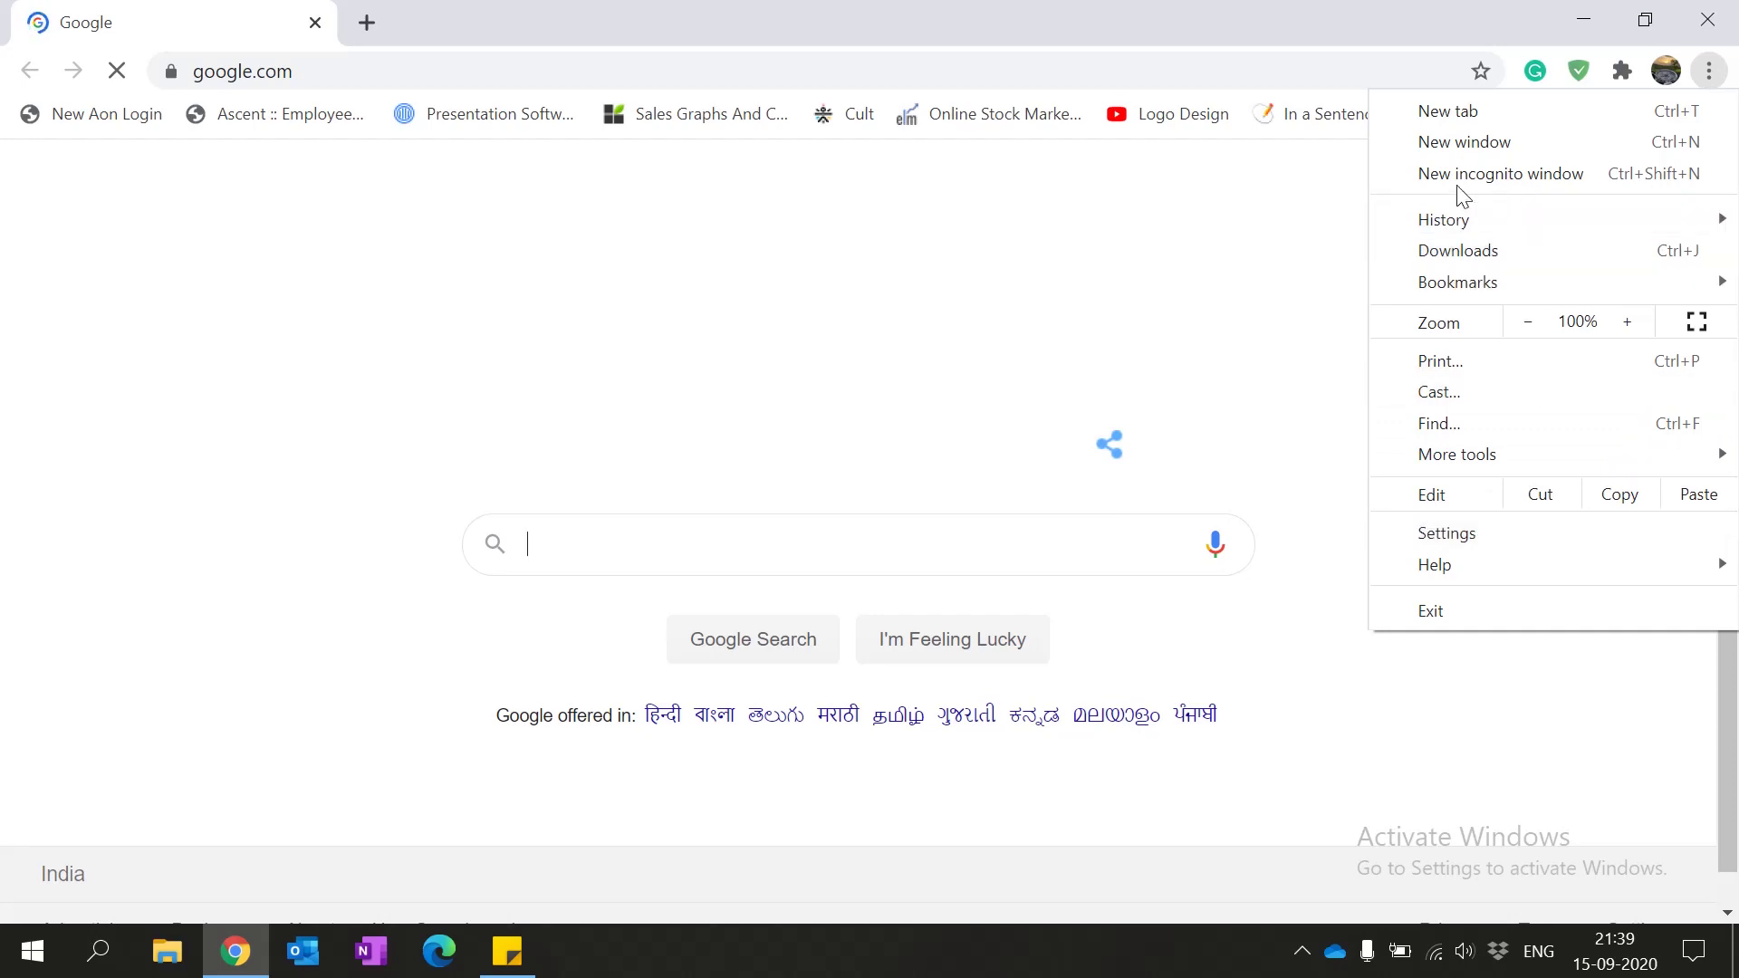
click(1442, 537)
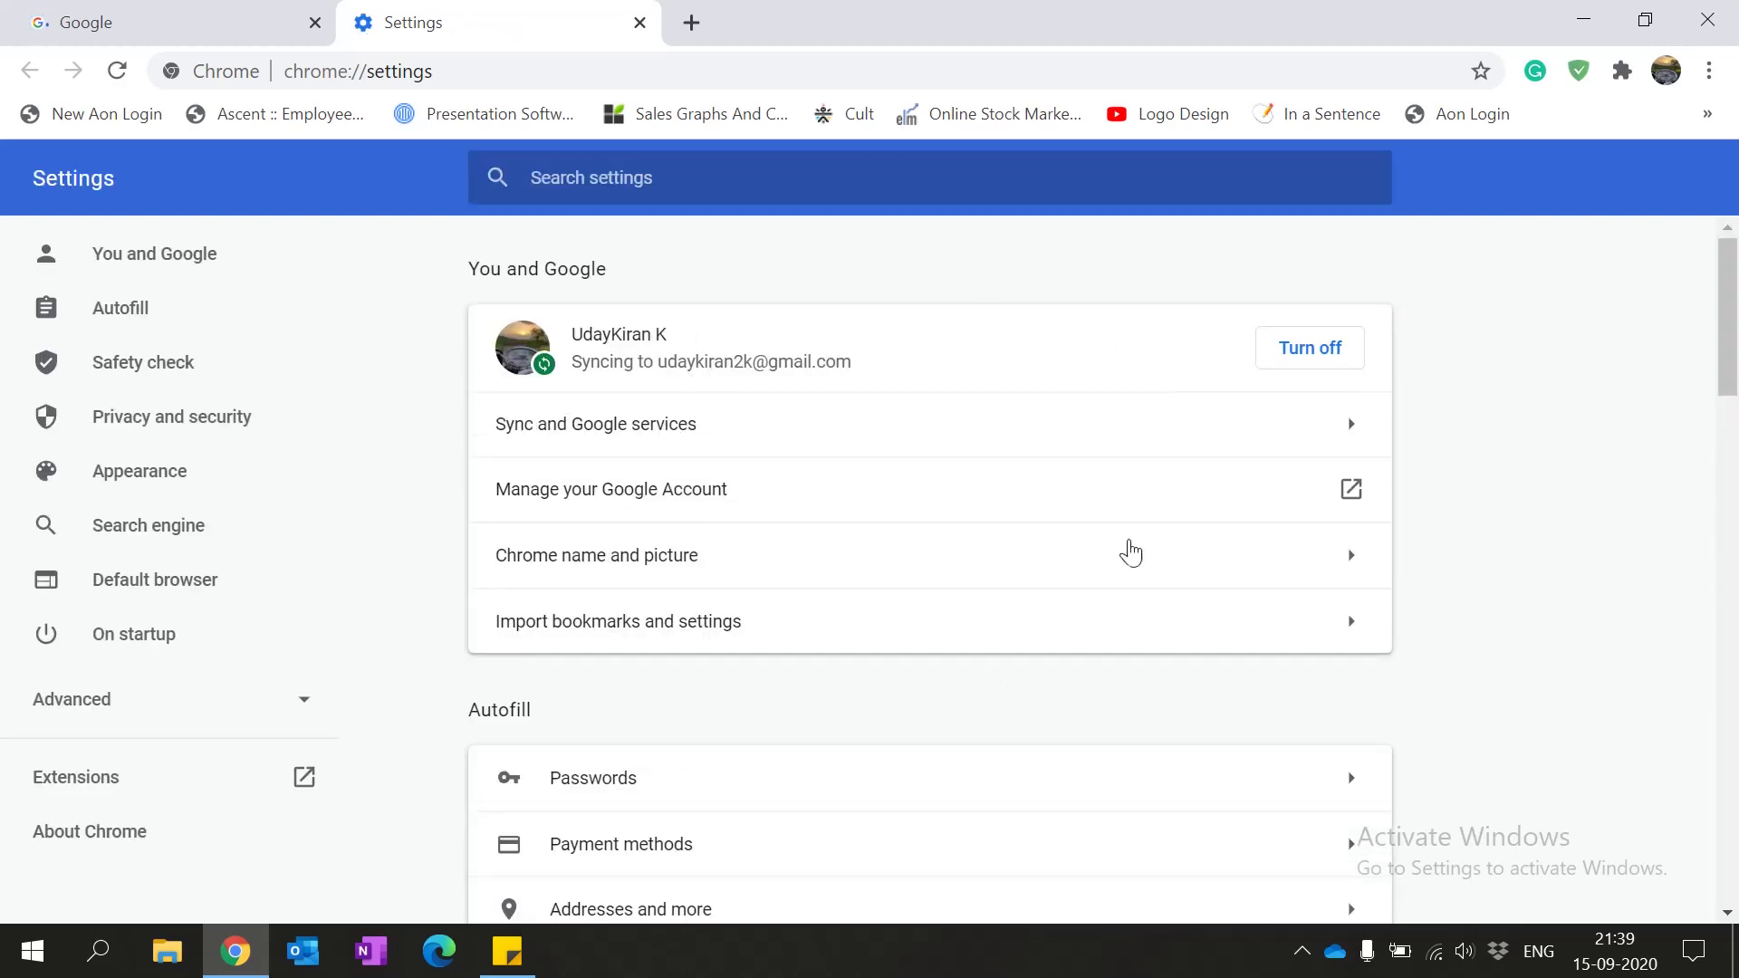
scroll(233, 505, down, 1)
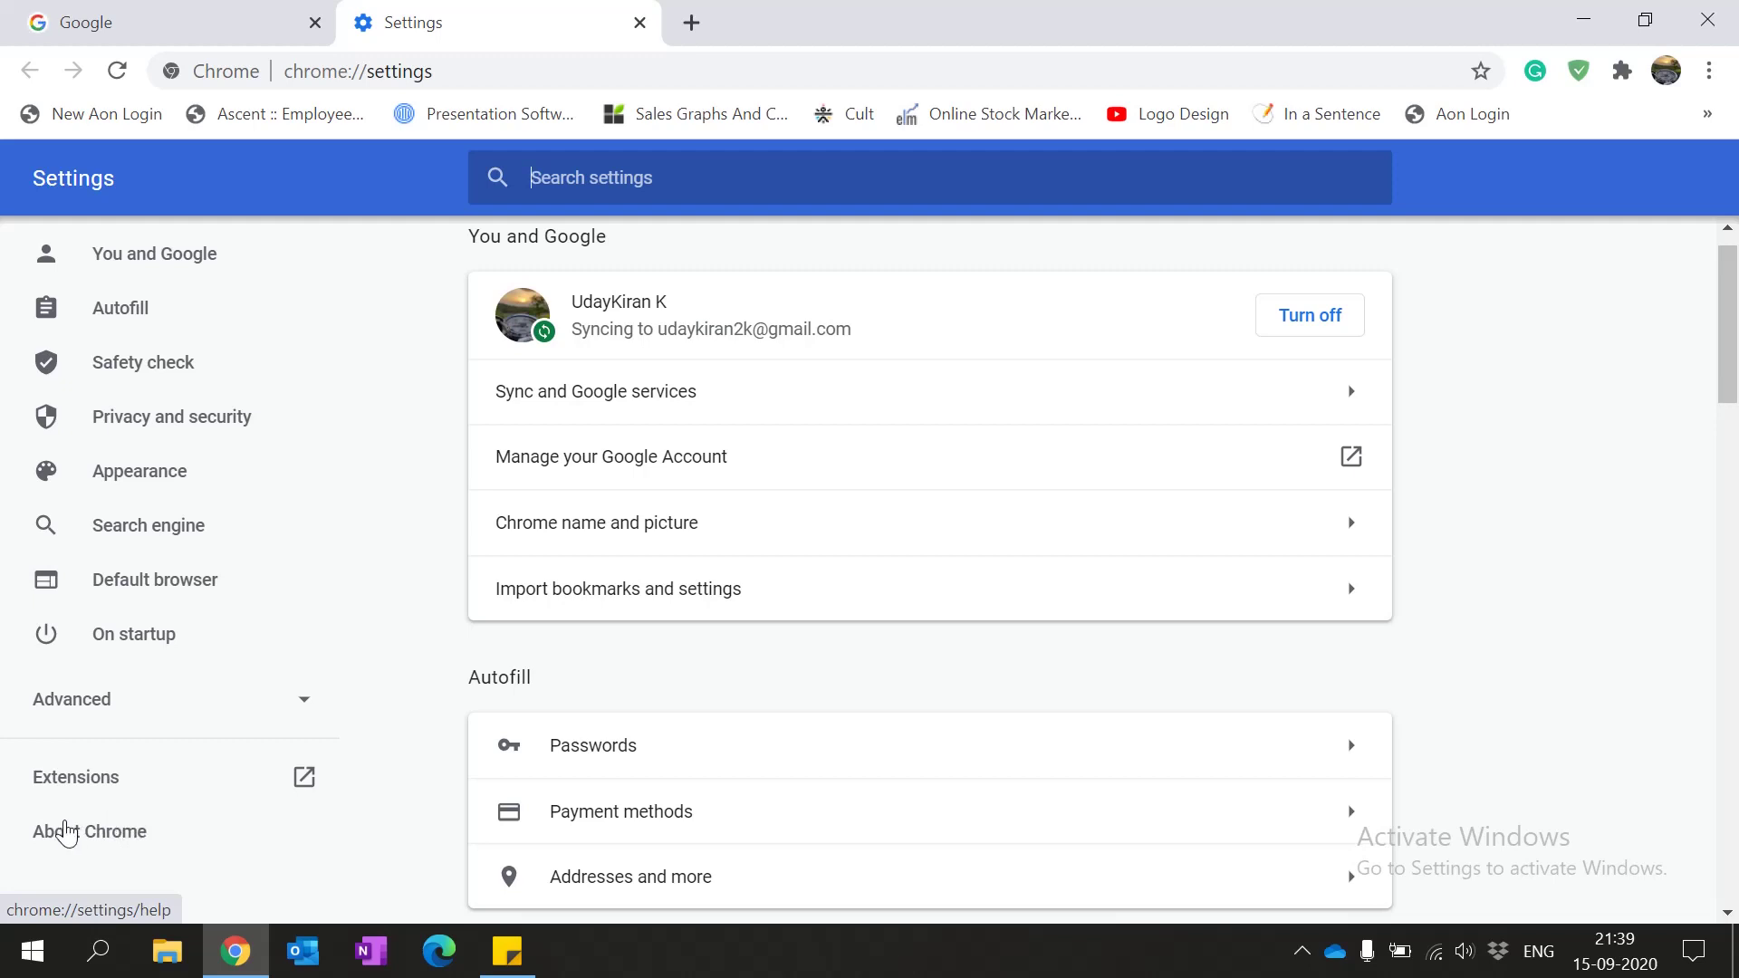
click(107, 831)
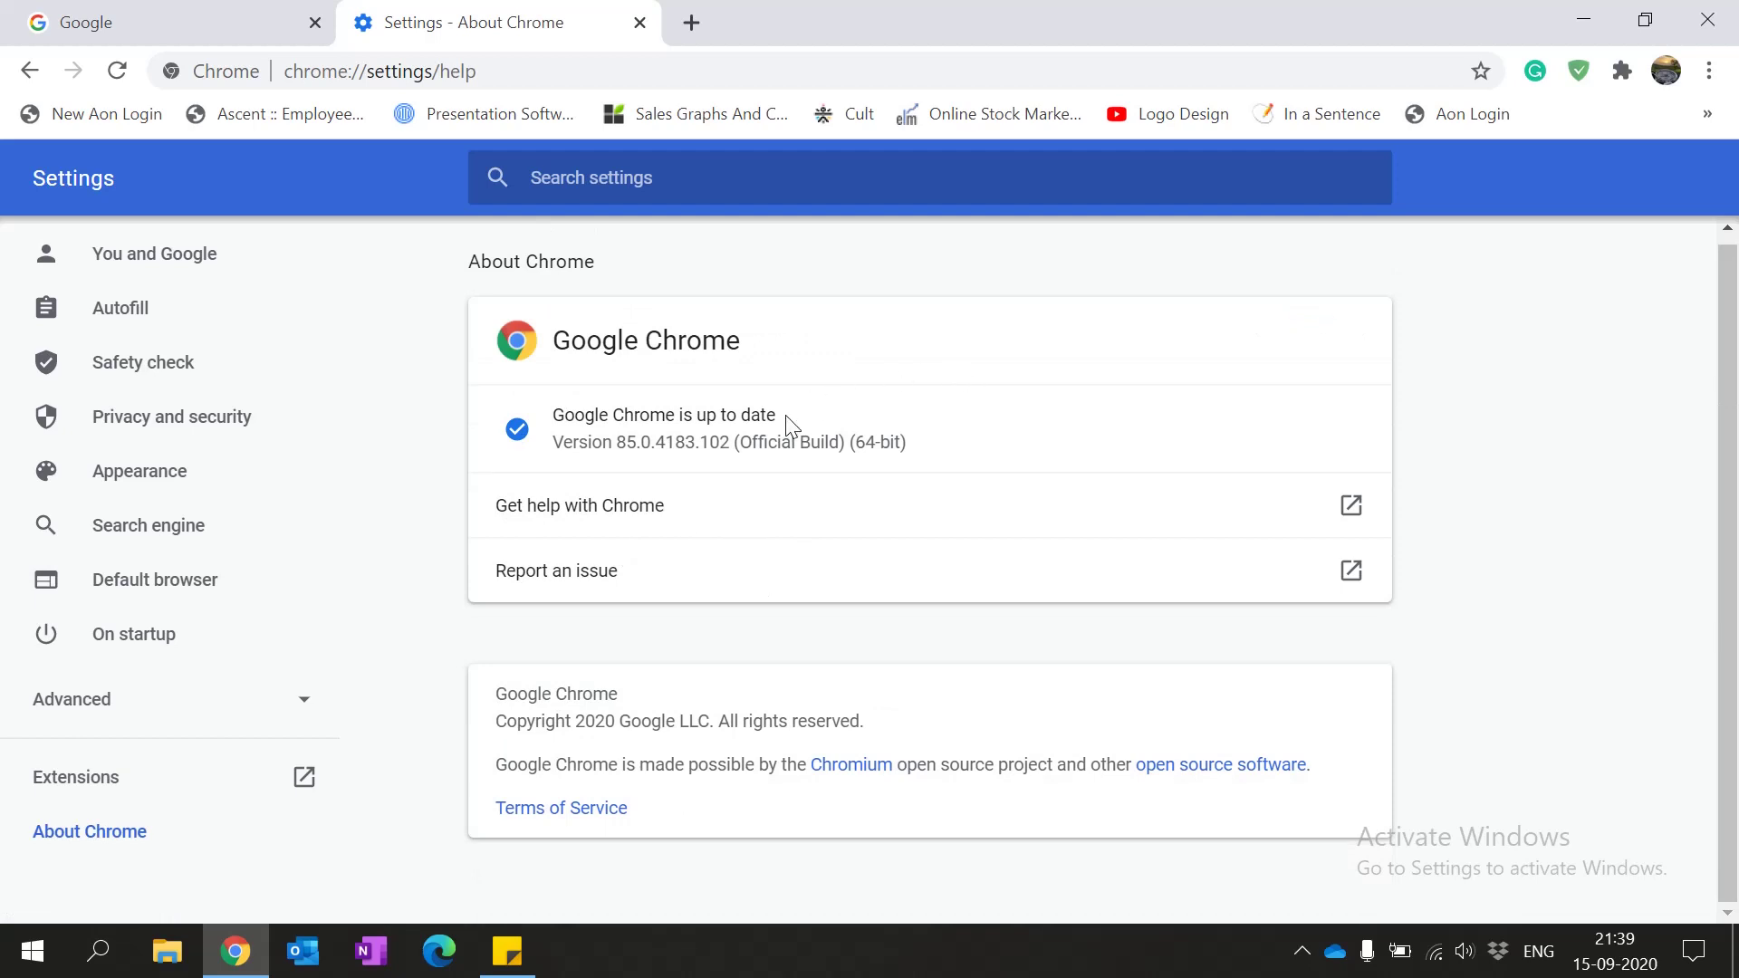
drag(782, 421, 552, 438)
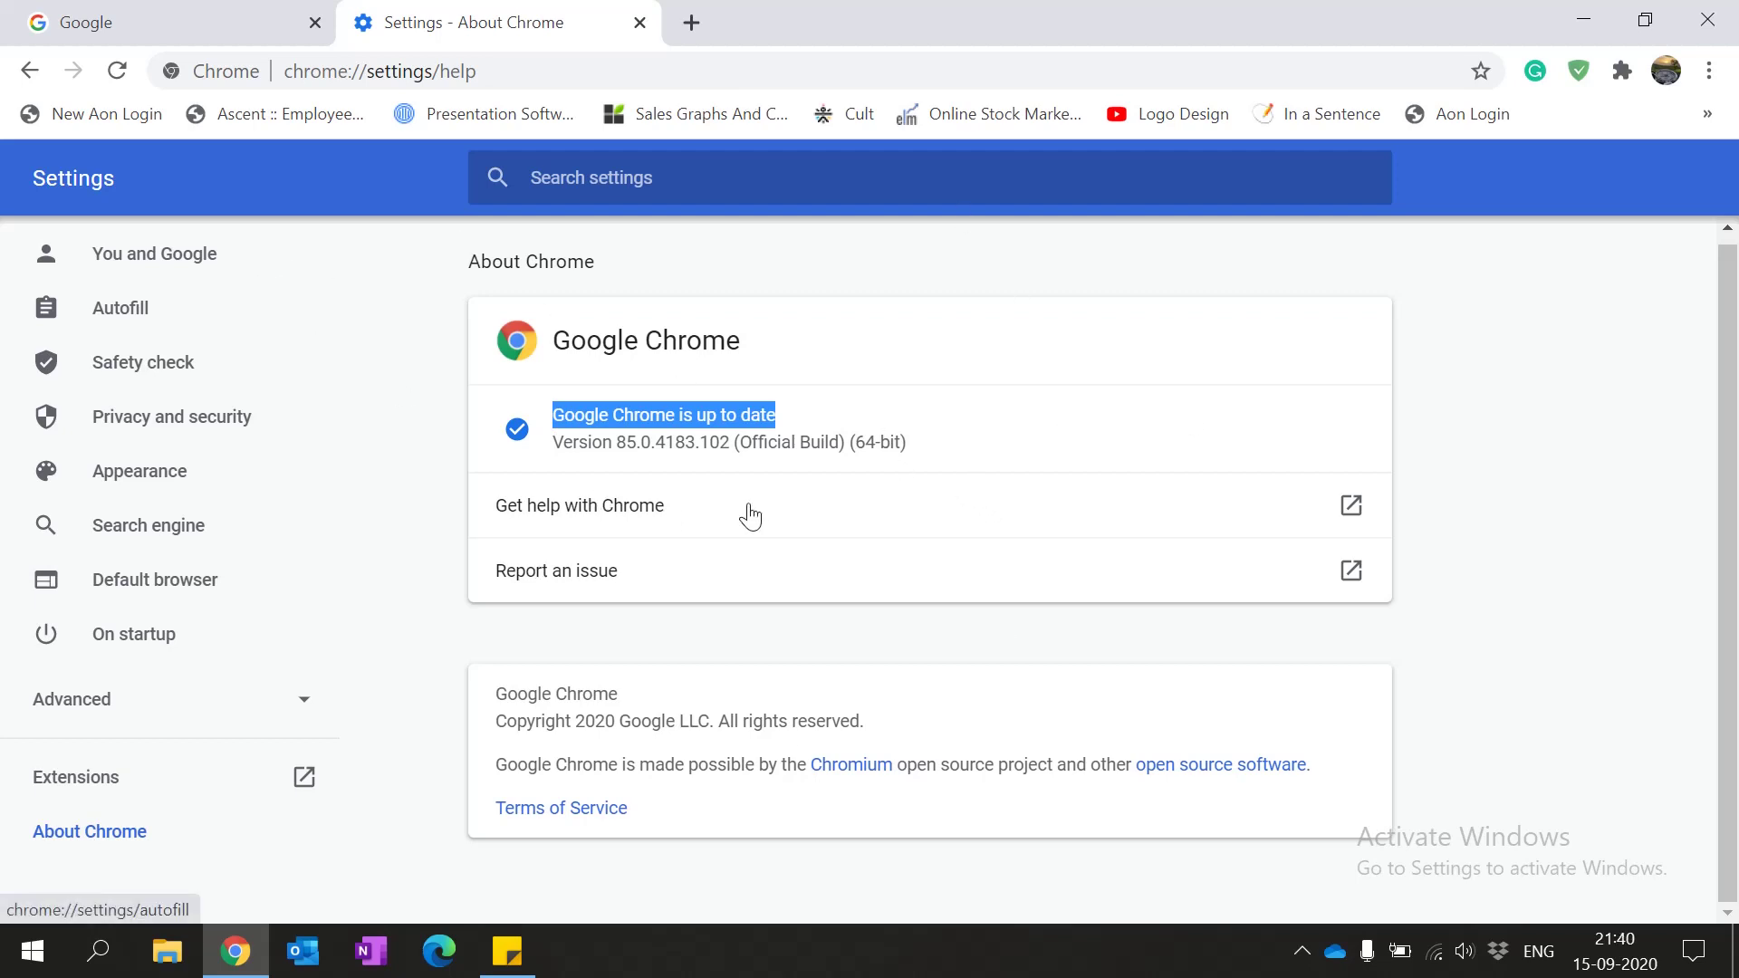
click(166, 254)
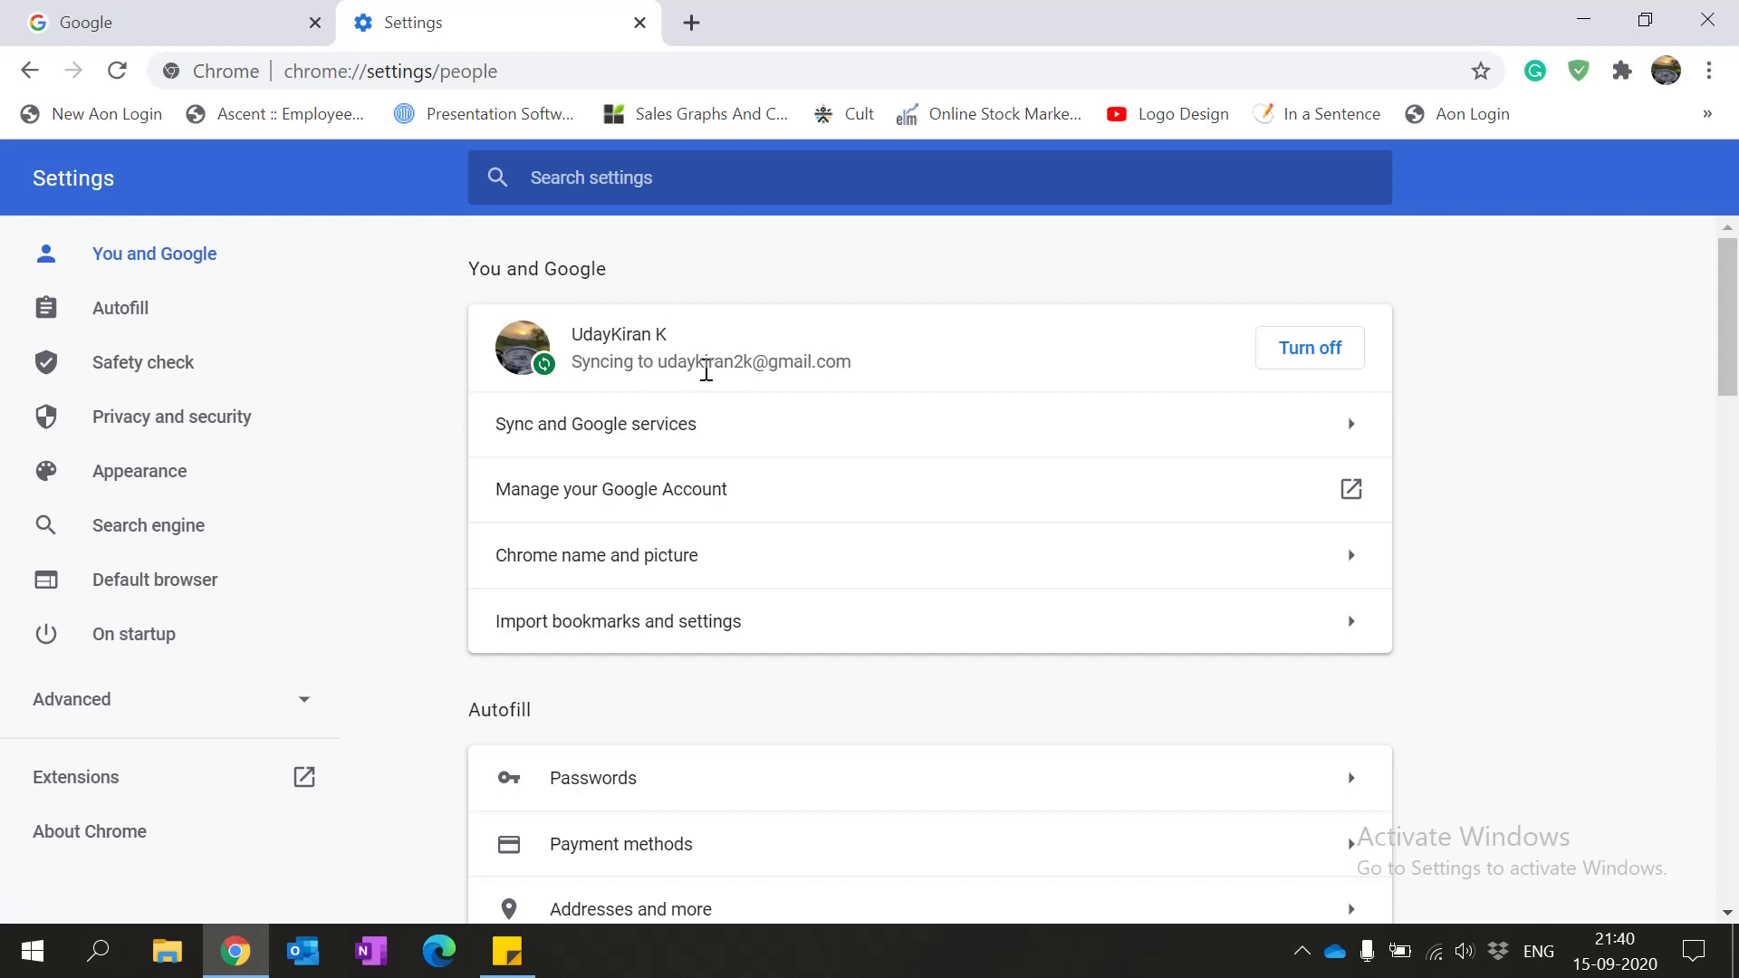
Step: Clear all-time cached images and files (23.3 MB), leaving browsing history and cookies unchecked
scroll(878, 550, down, 2)
scroll(878, 550, down, 5)
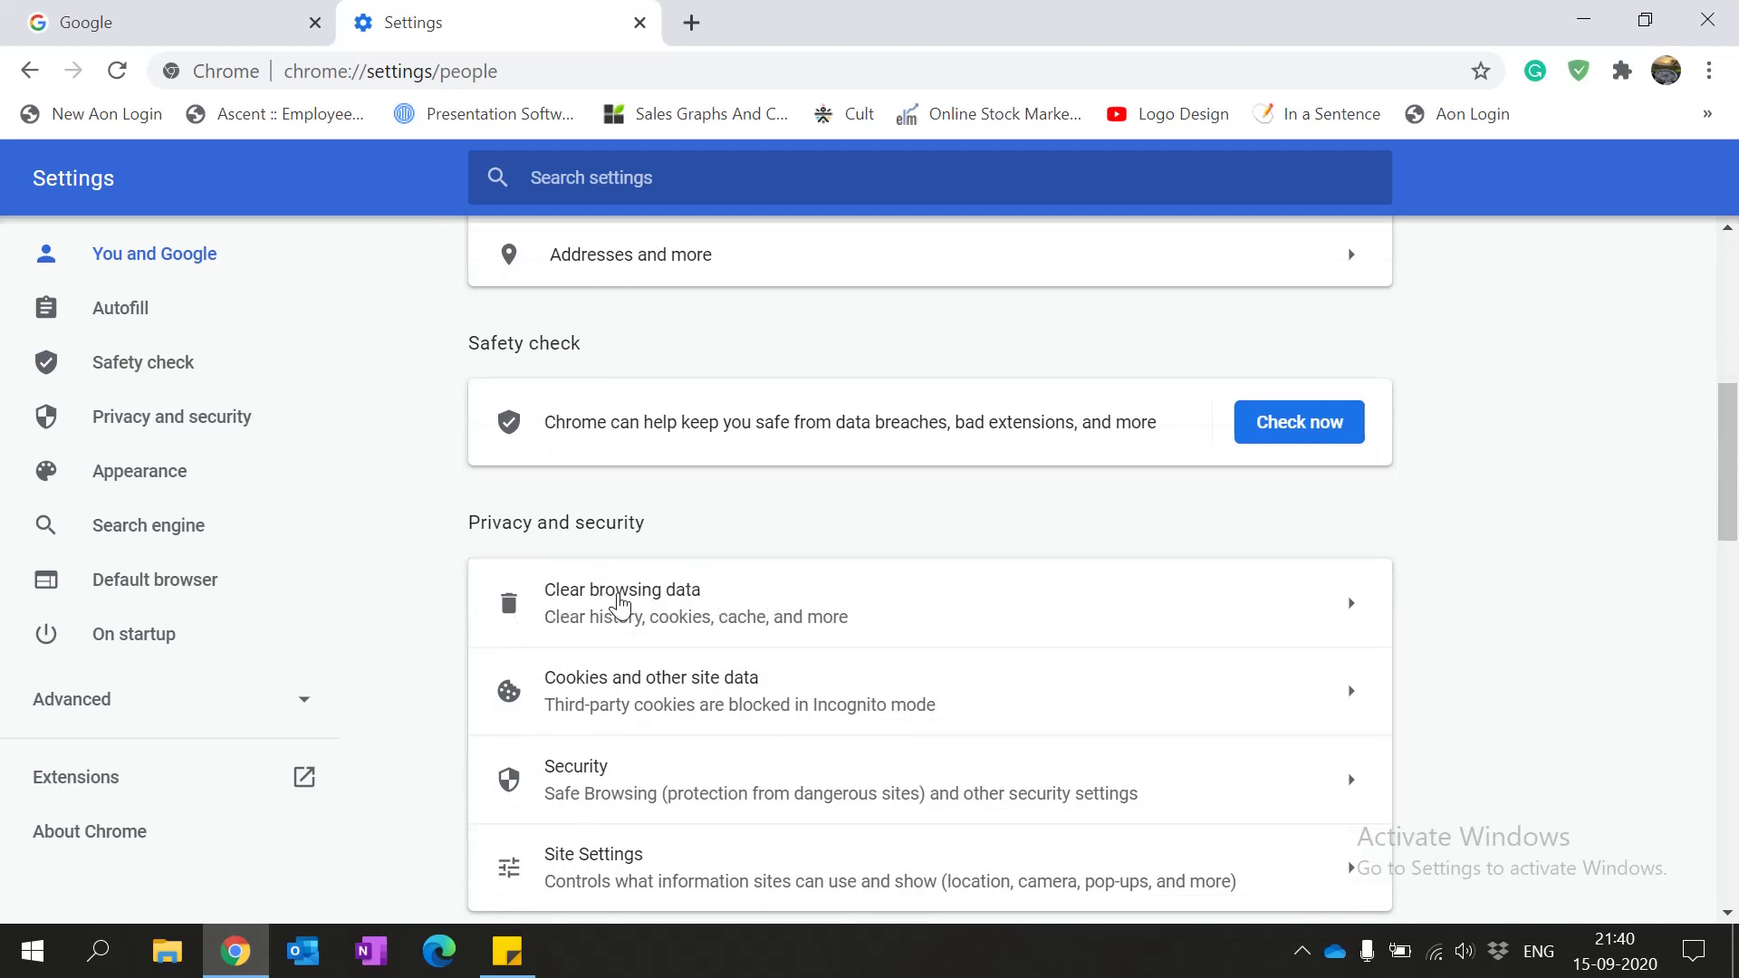
click(619, 606)
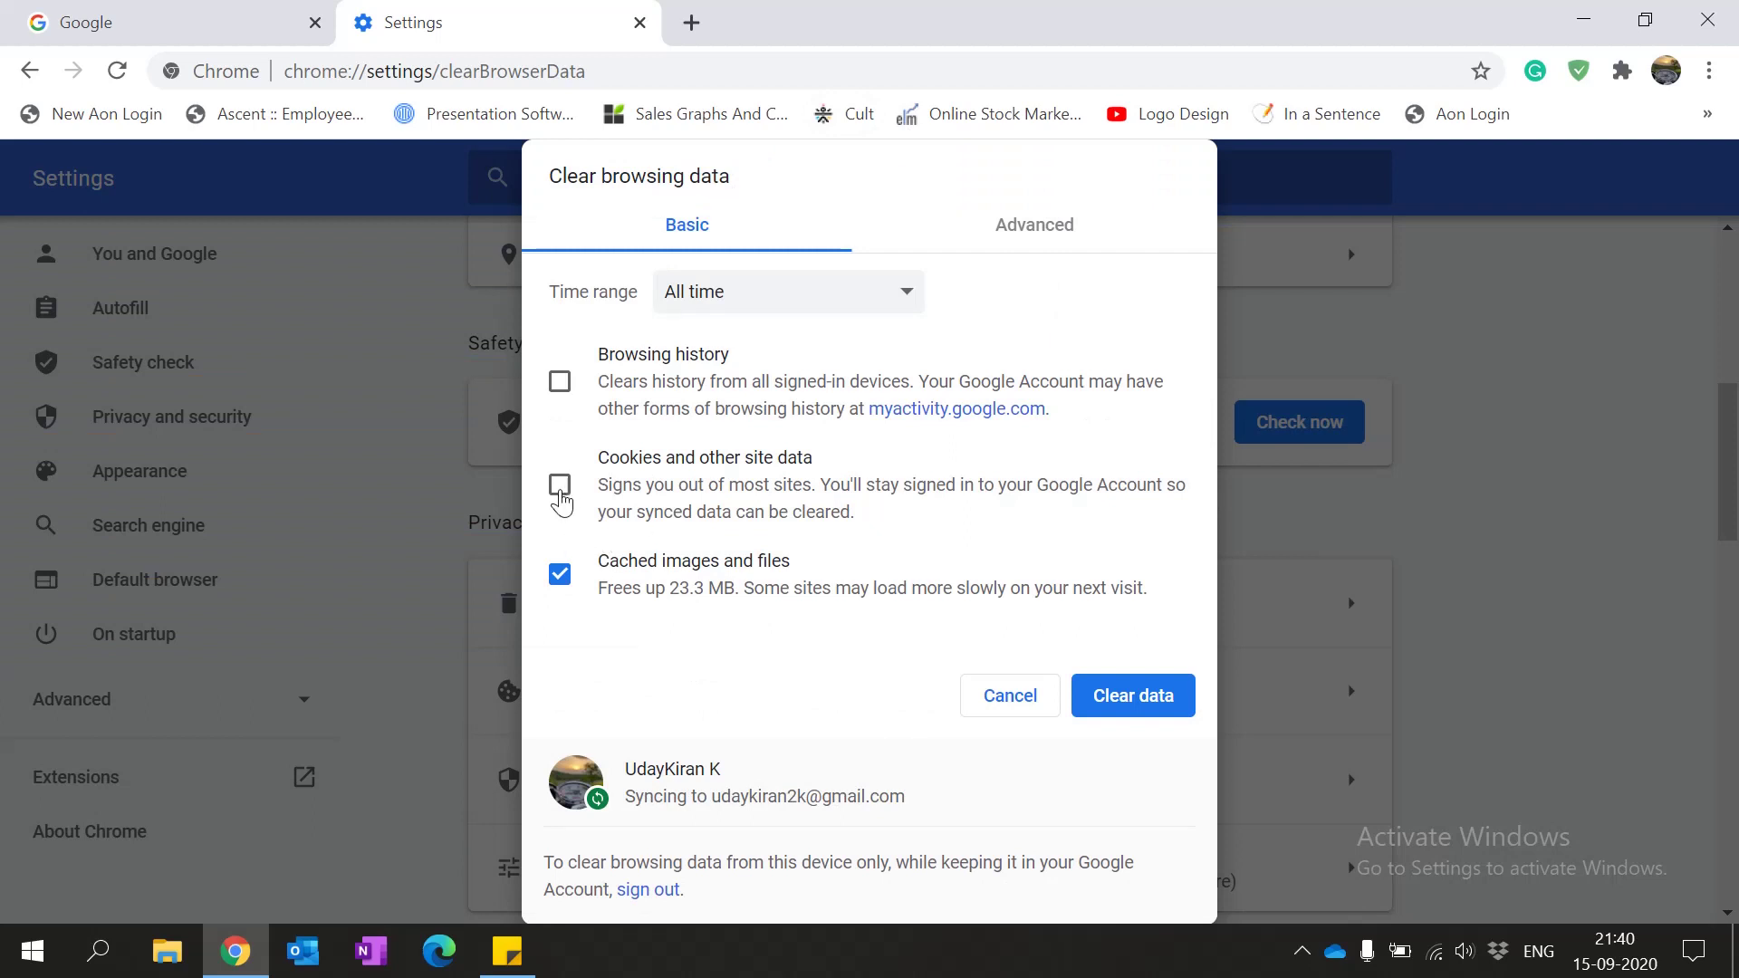
click(557, 588)
click(557, 589)
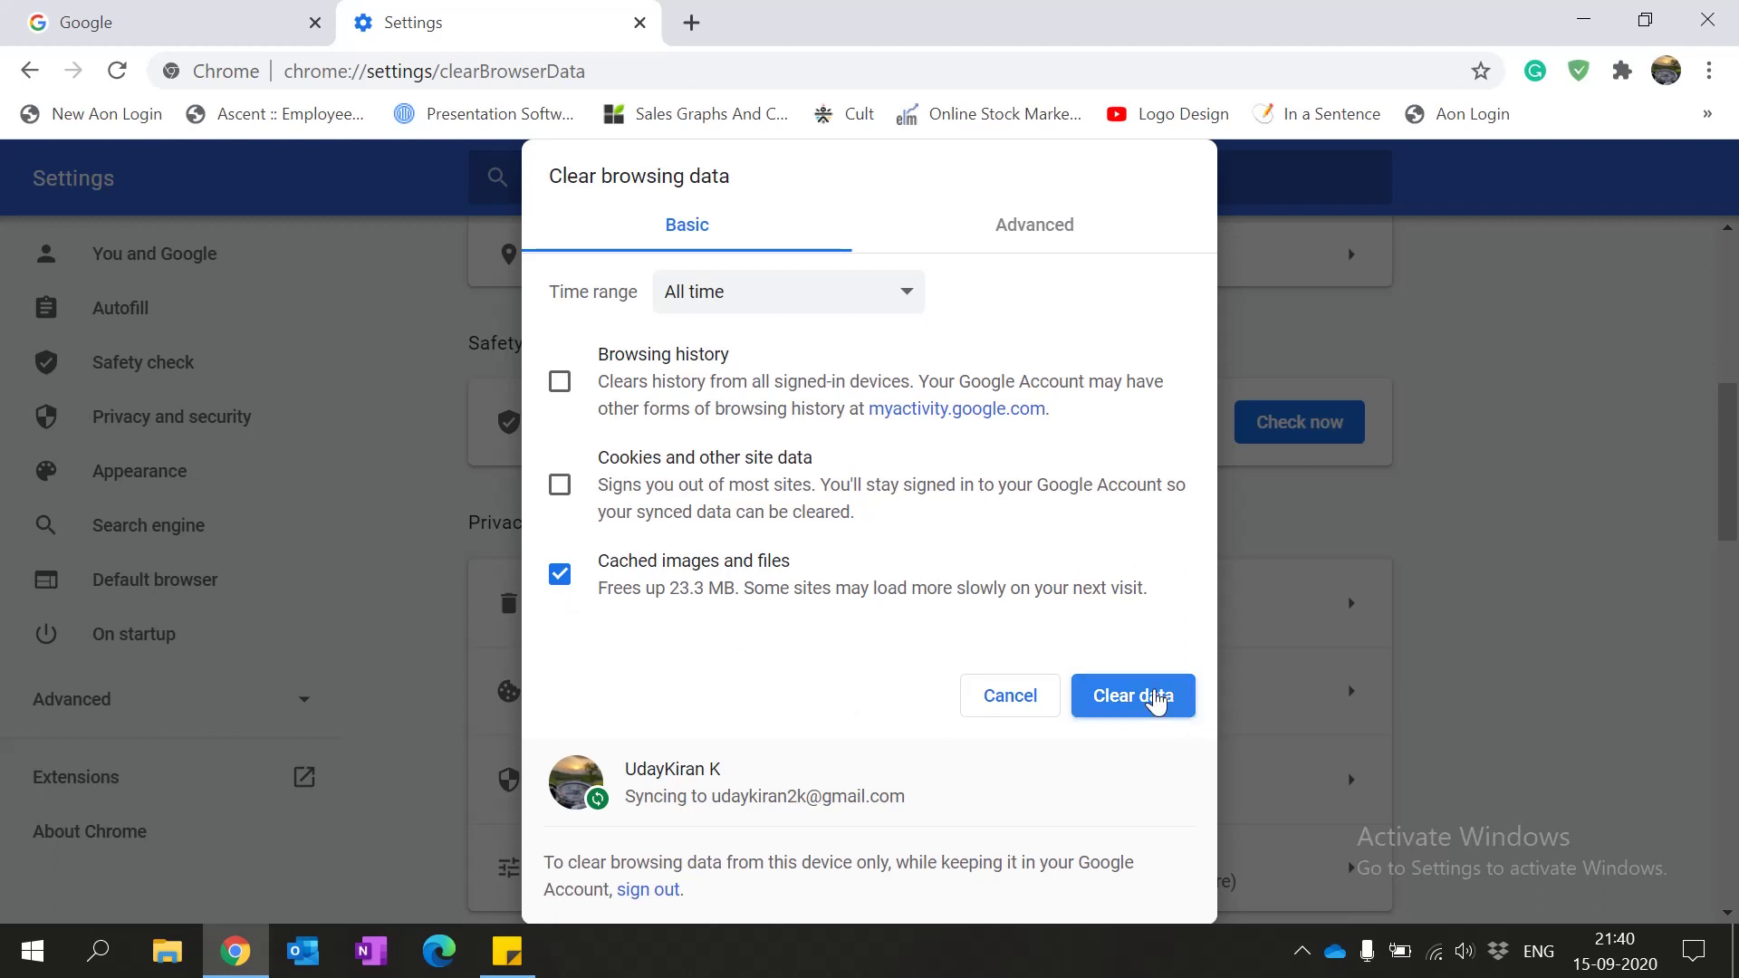
click(1149, 702)
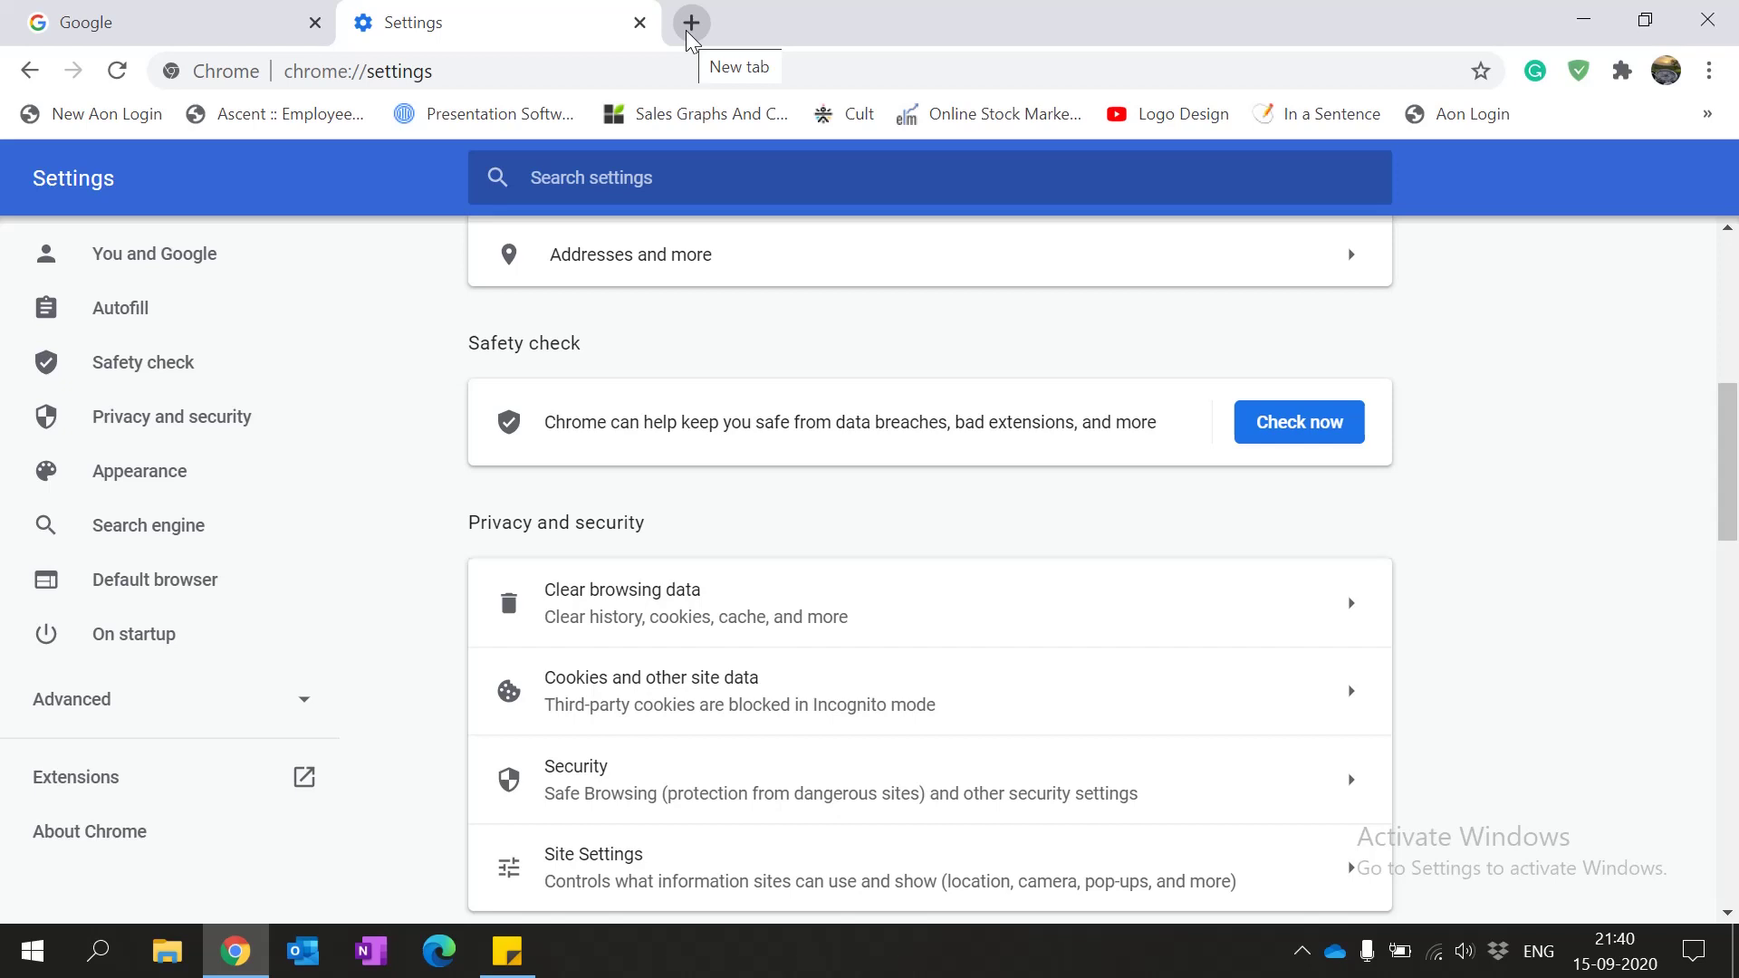
Step: Replace the Google tab with a new tab and load cocubes.in/gitamcdl
click(690, 23)
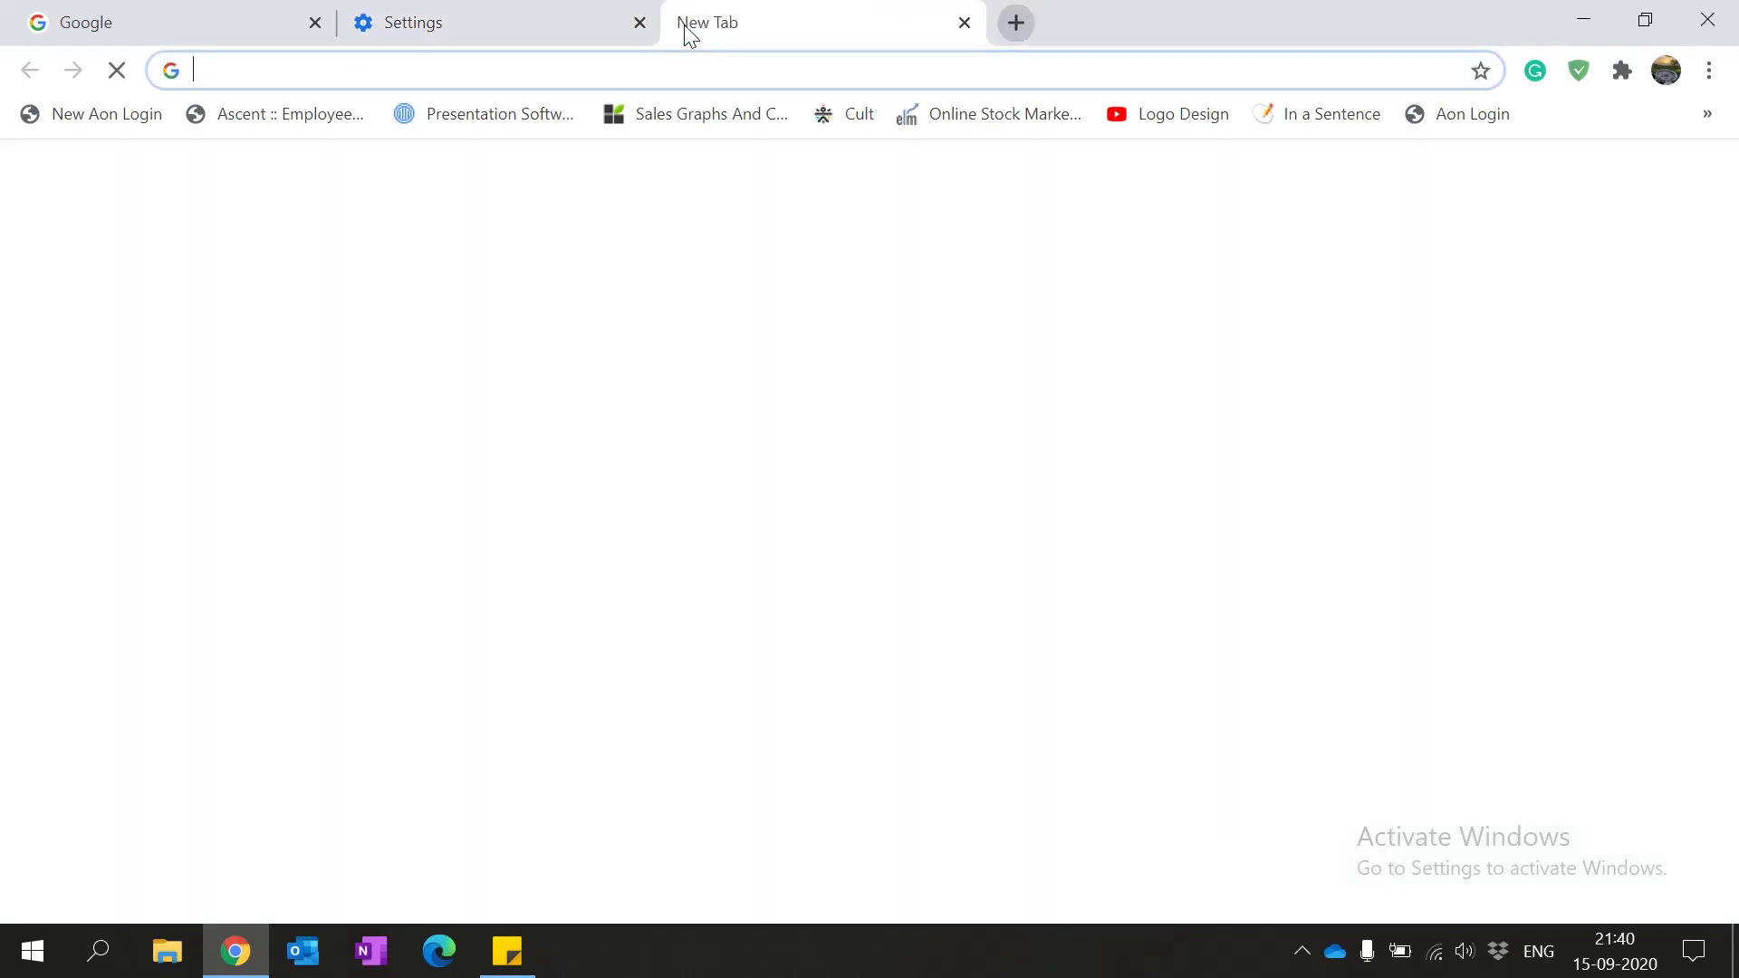
click(314, 23)
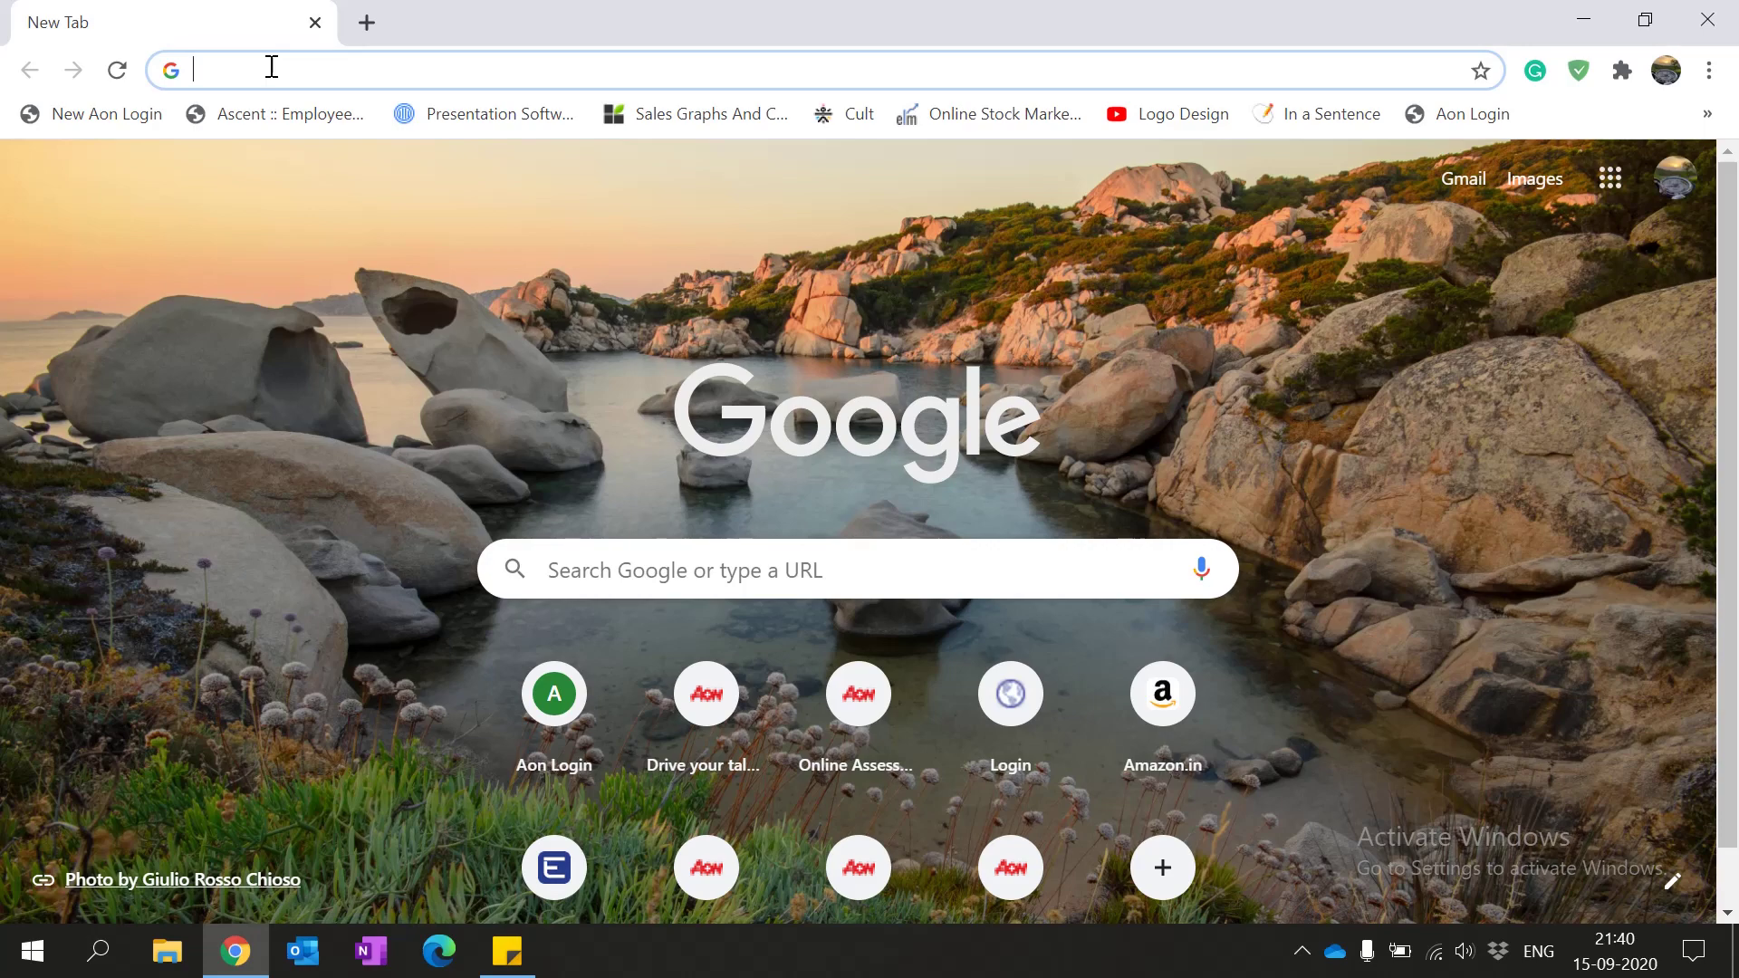
text(cocubes)
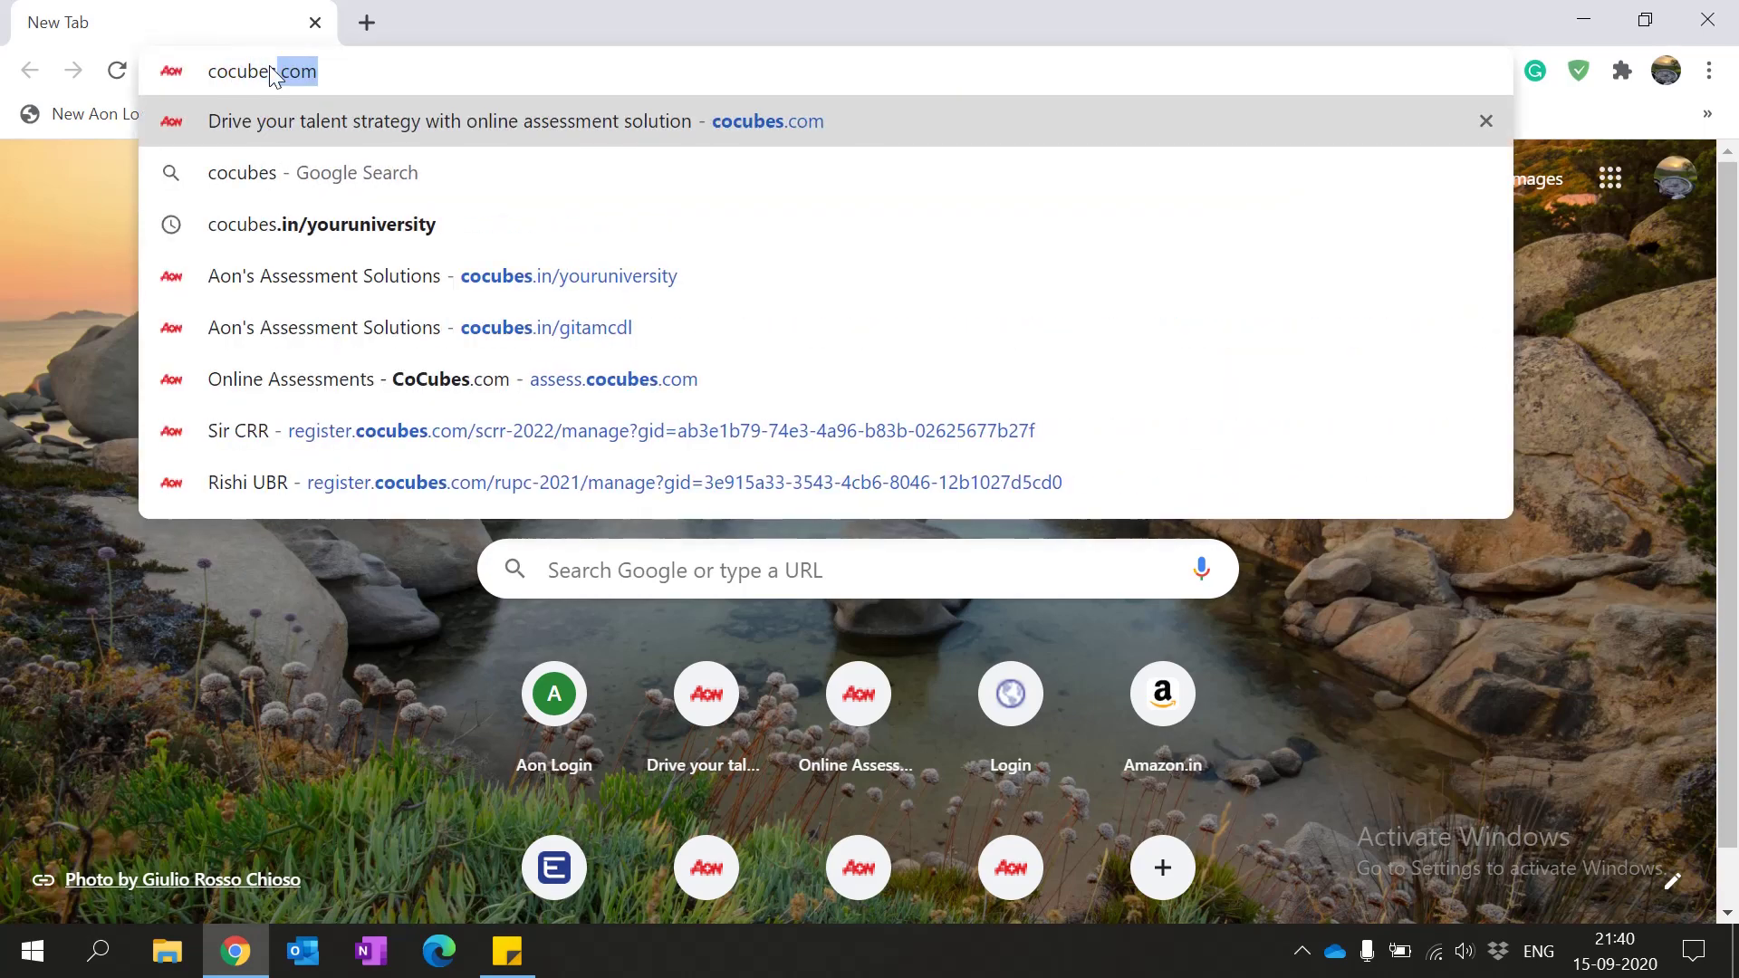
text(.in)
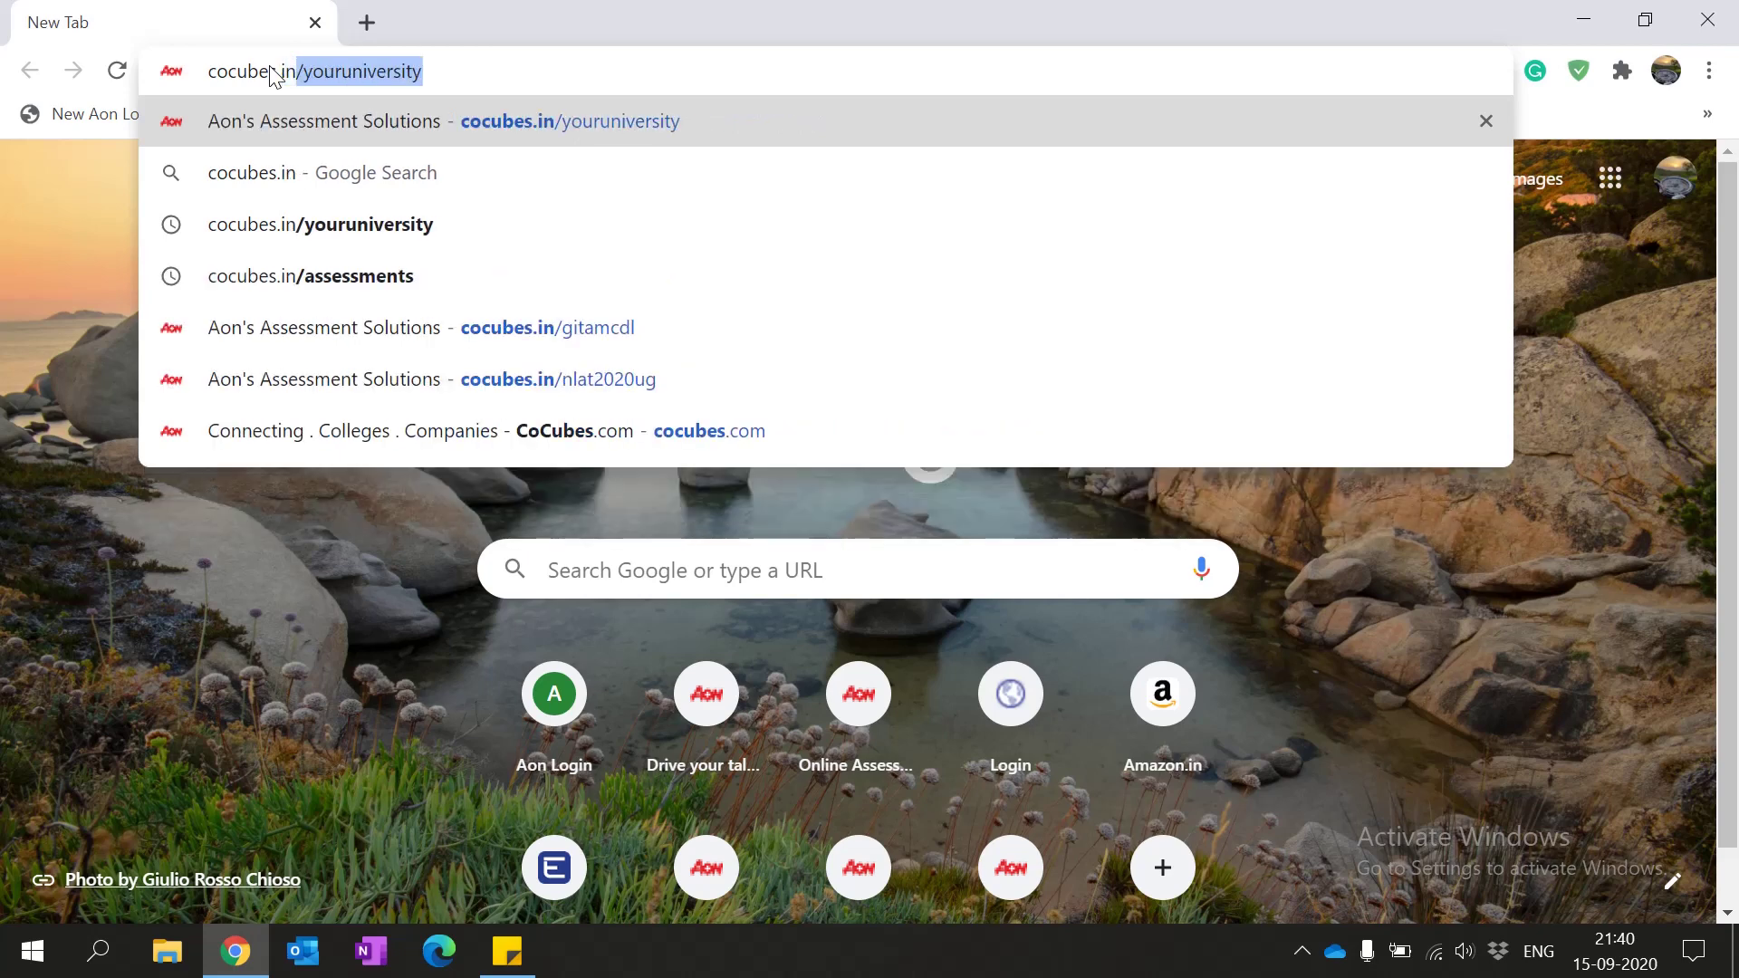
text(/git)
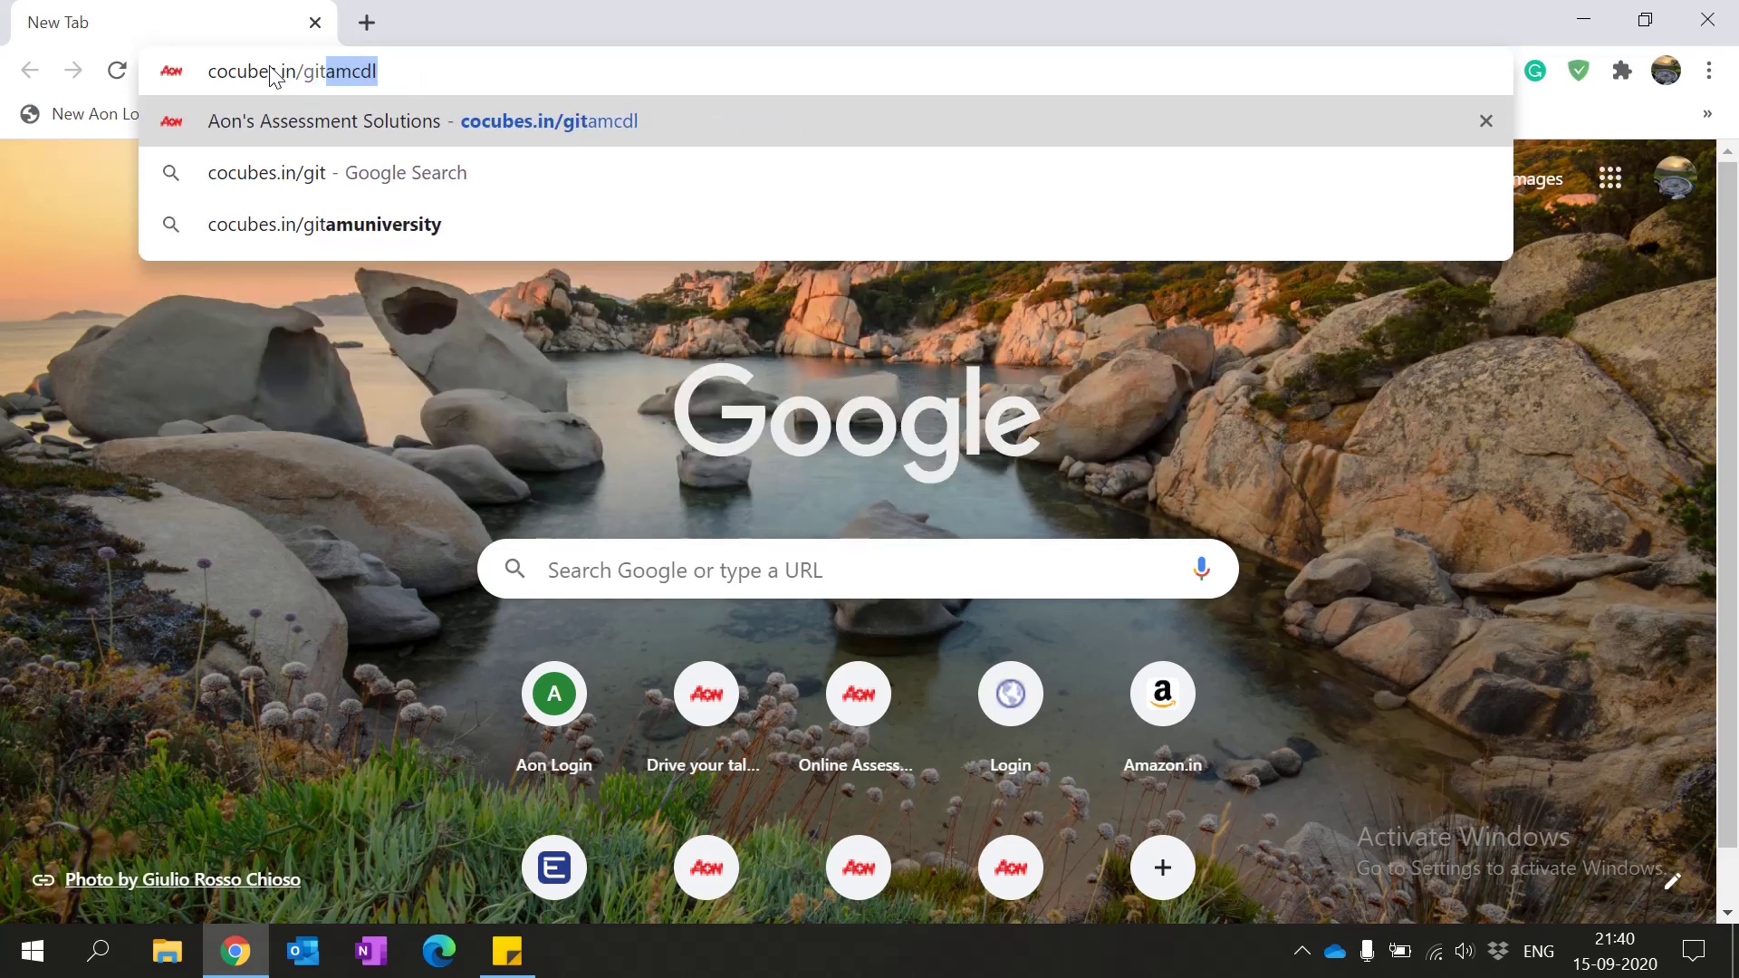
text(amd)
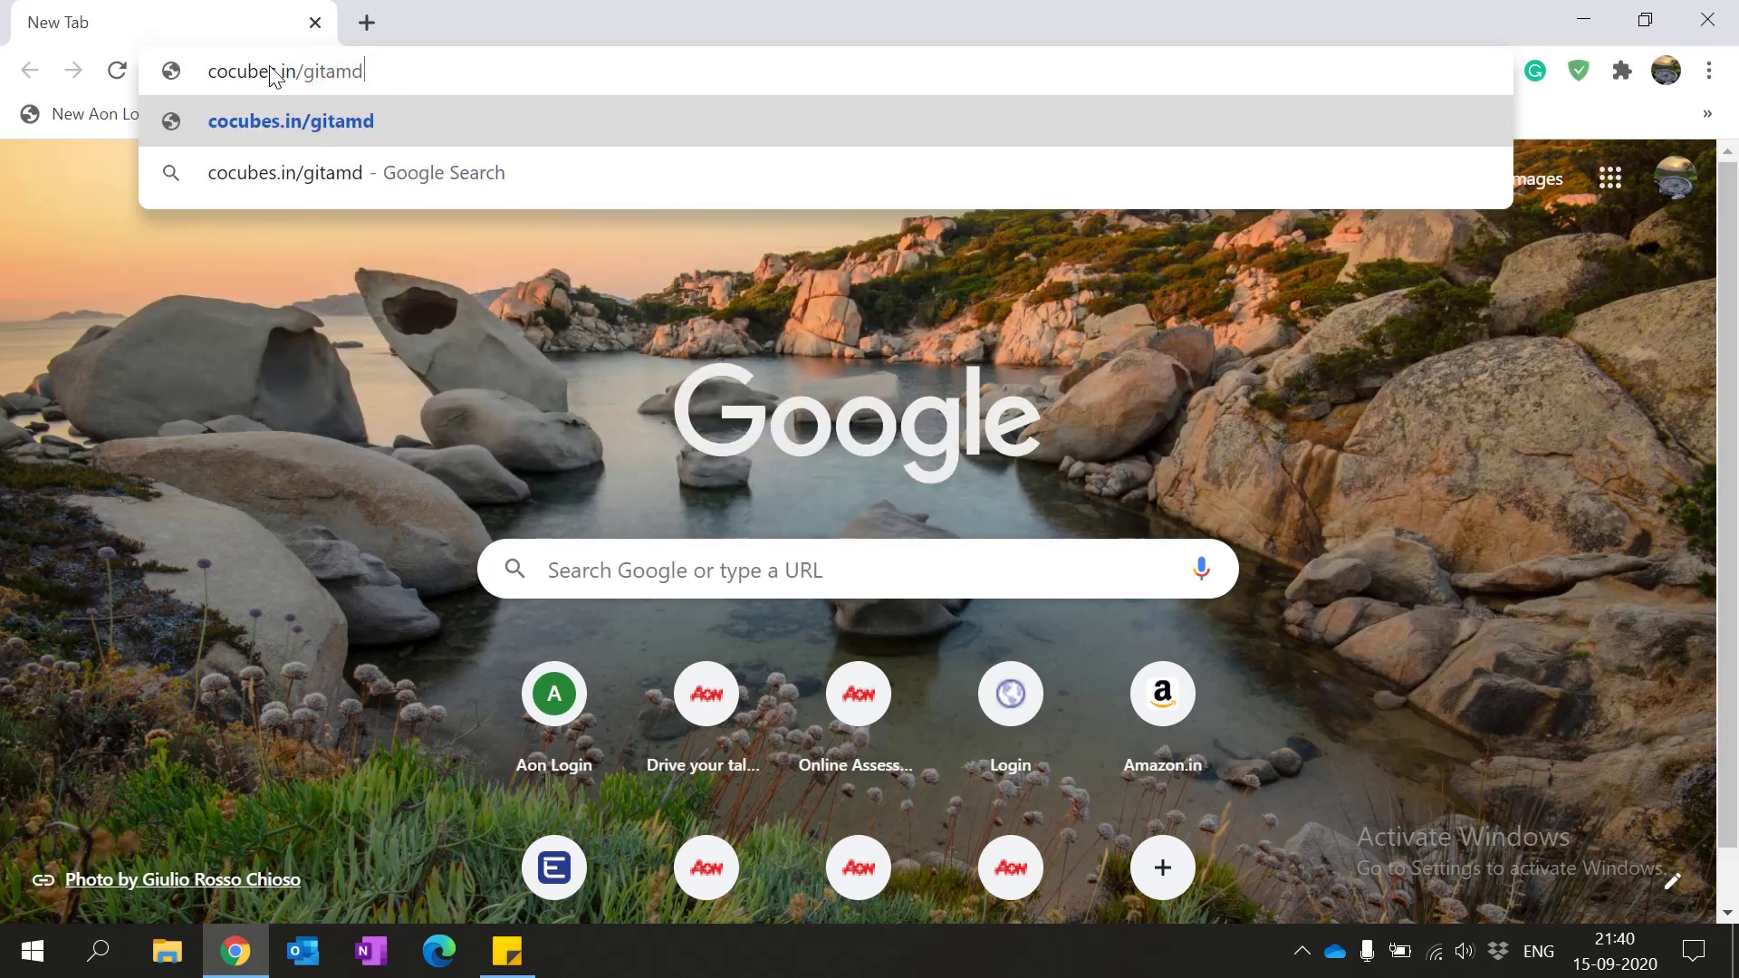
key(BackSpace)
text(cdl)
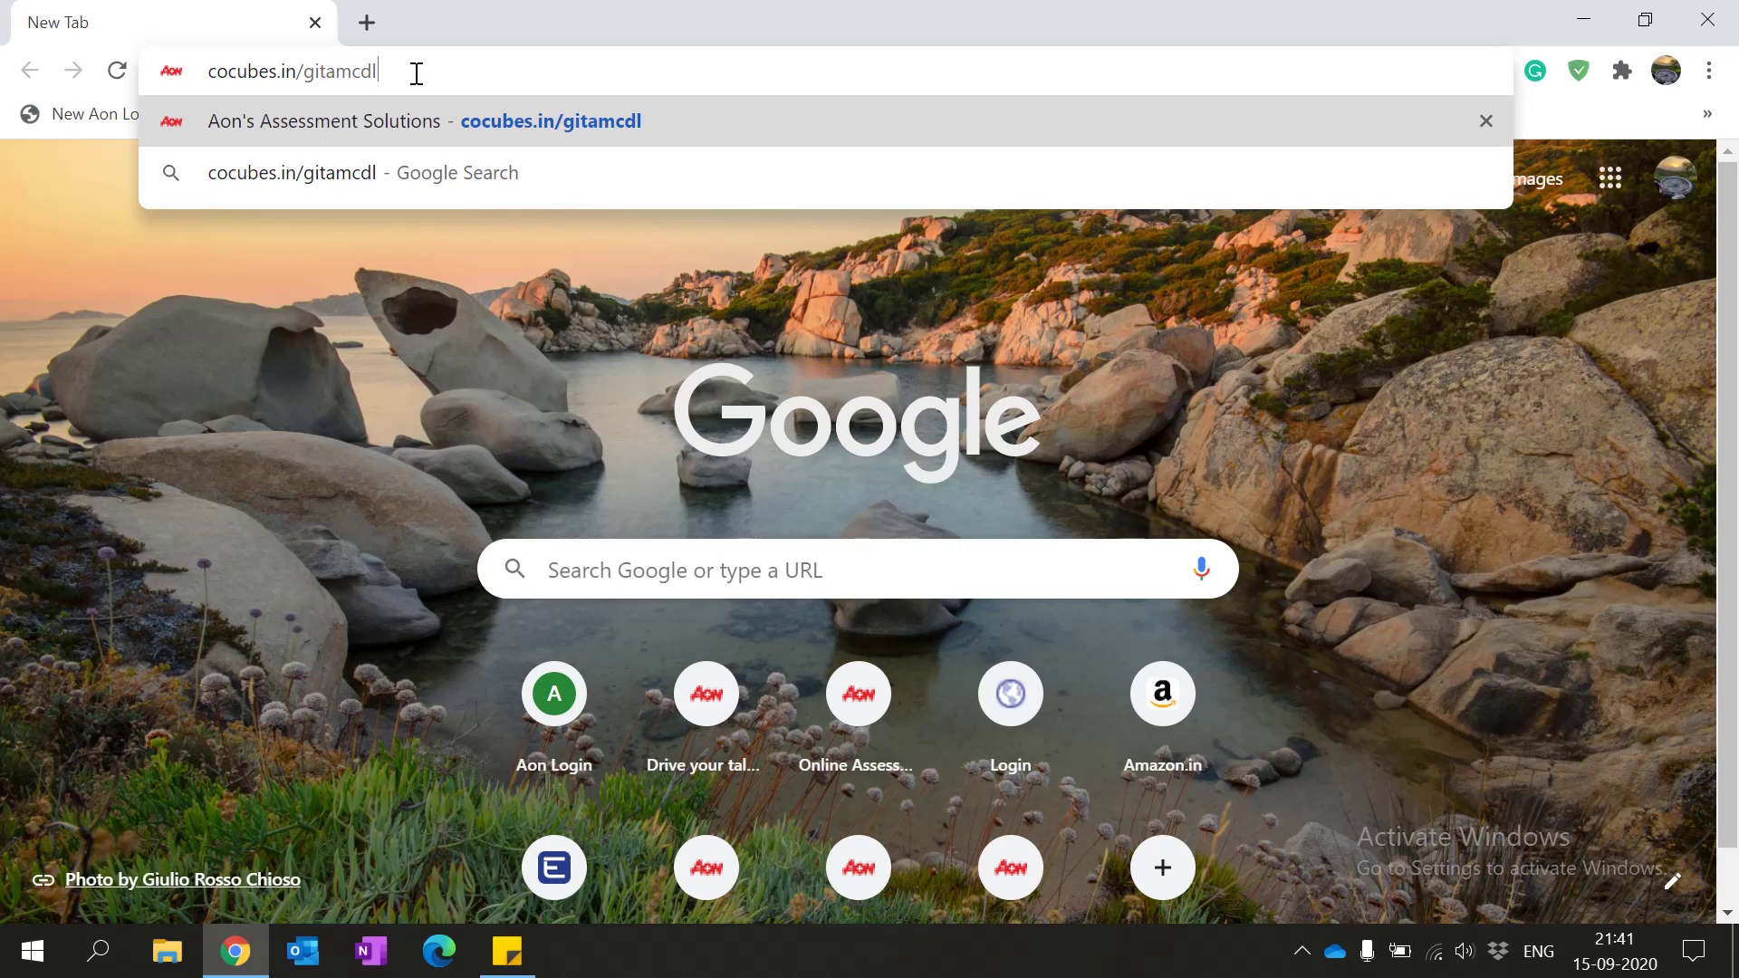
key(Return)
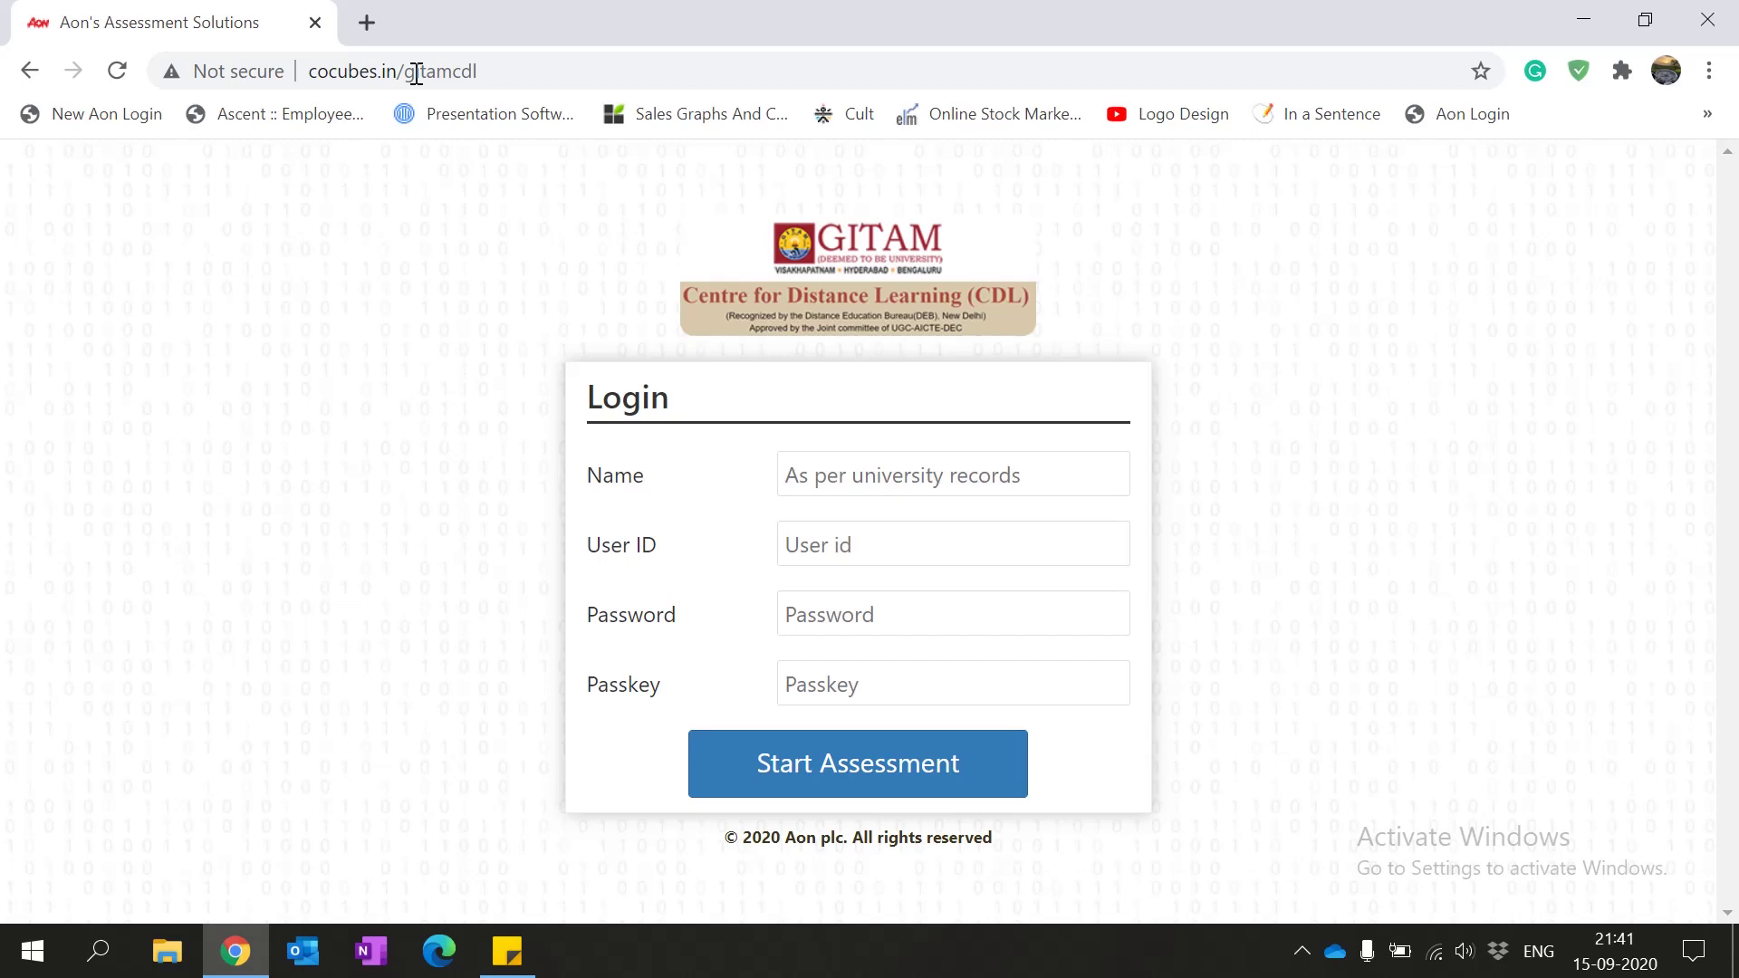
Step: Fill in the candidate's name and the user ID copied from the notes
click(1001, 478)
text(u)
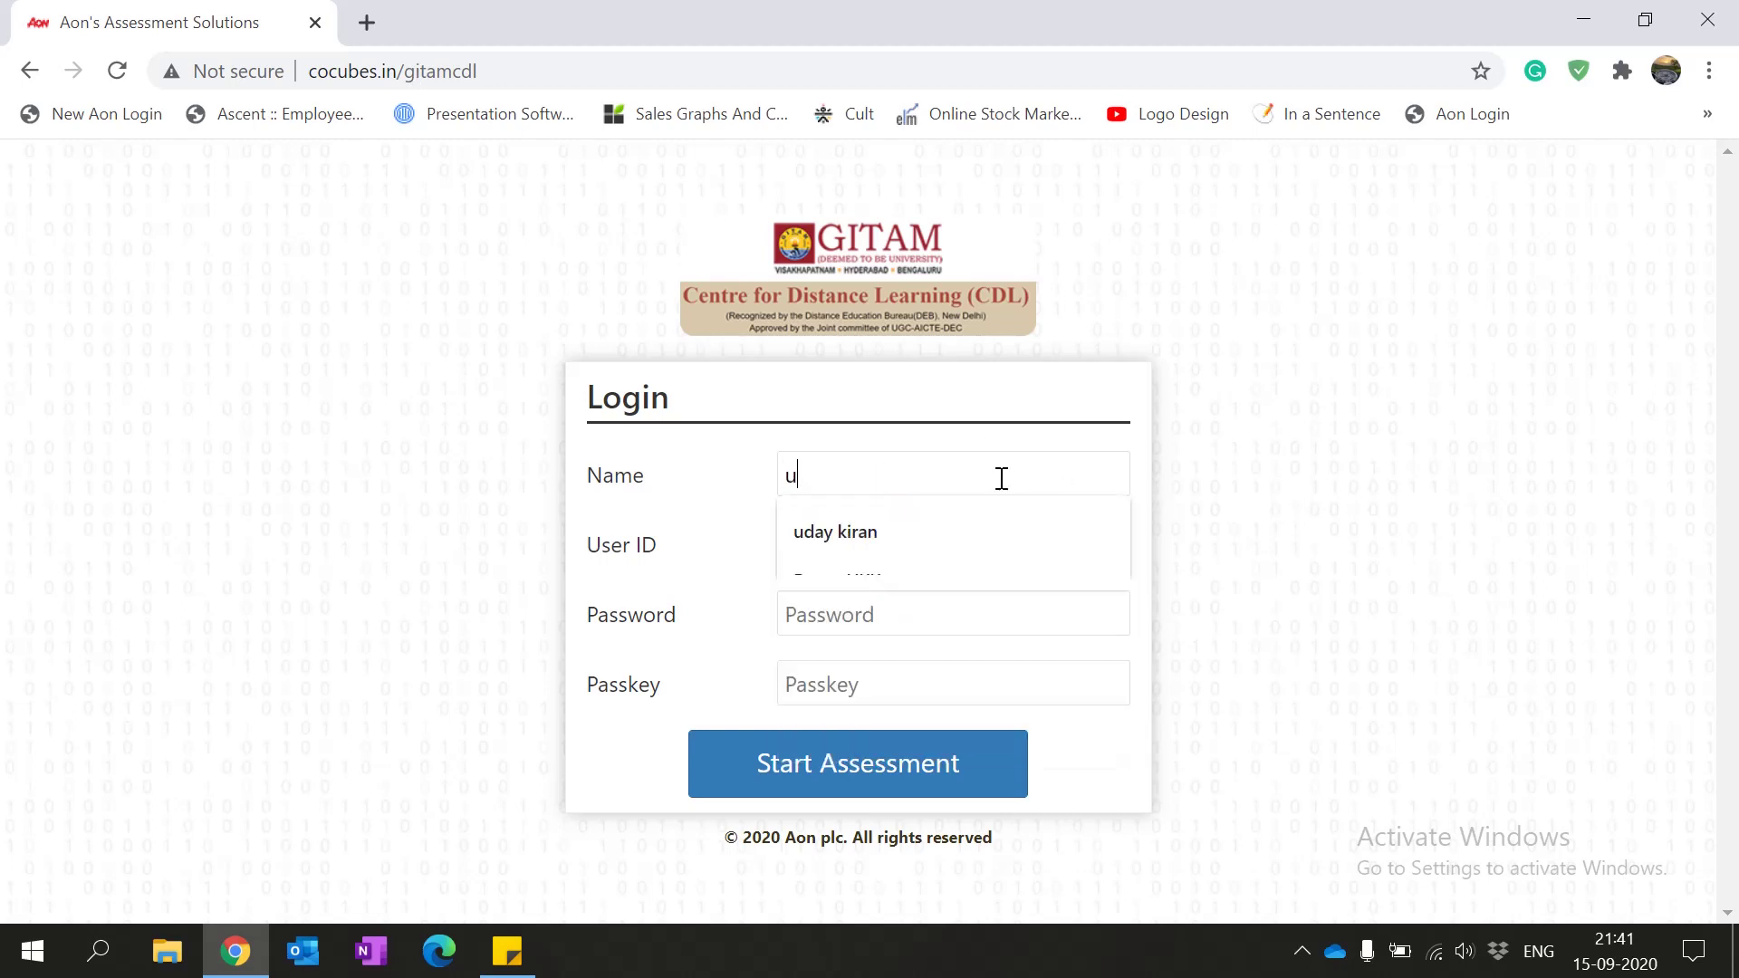
text(day Ki)
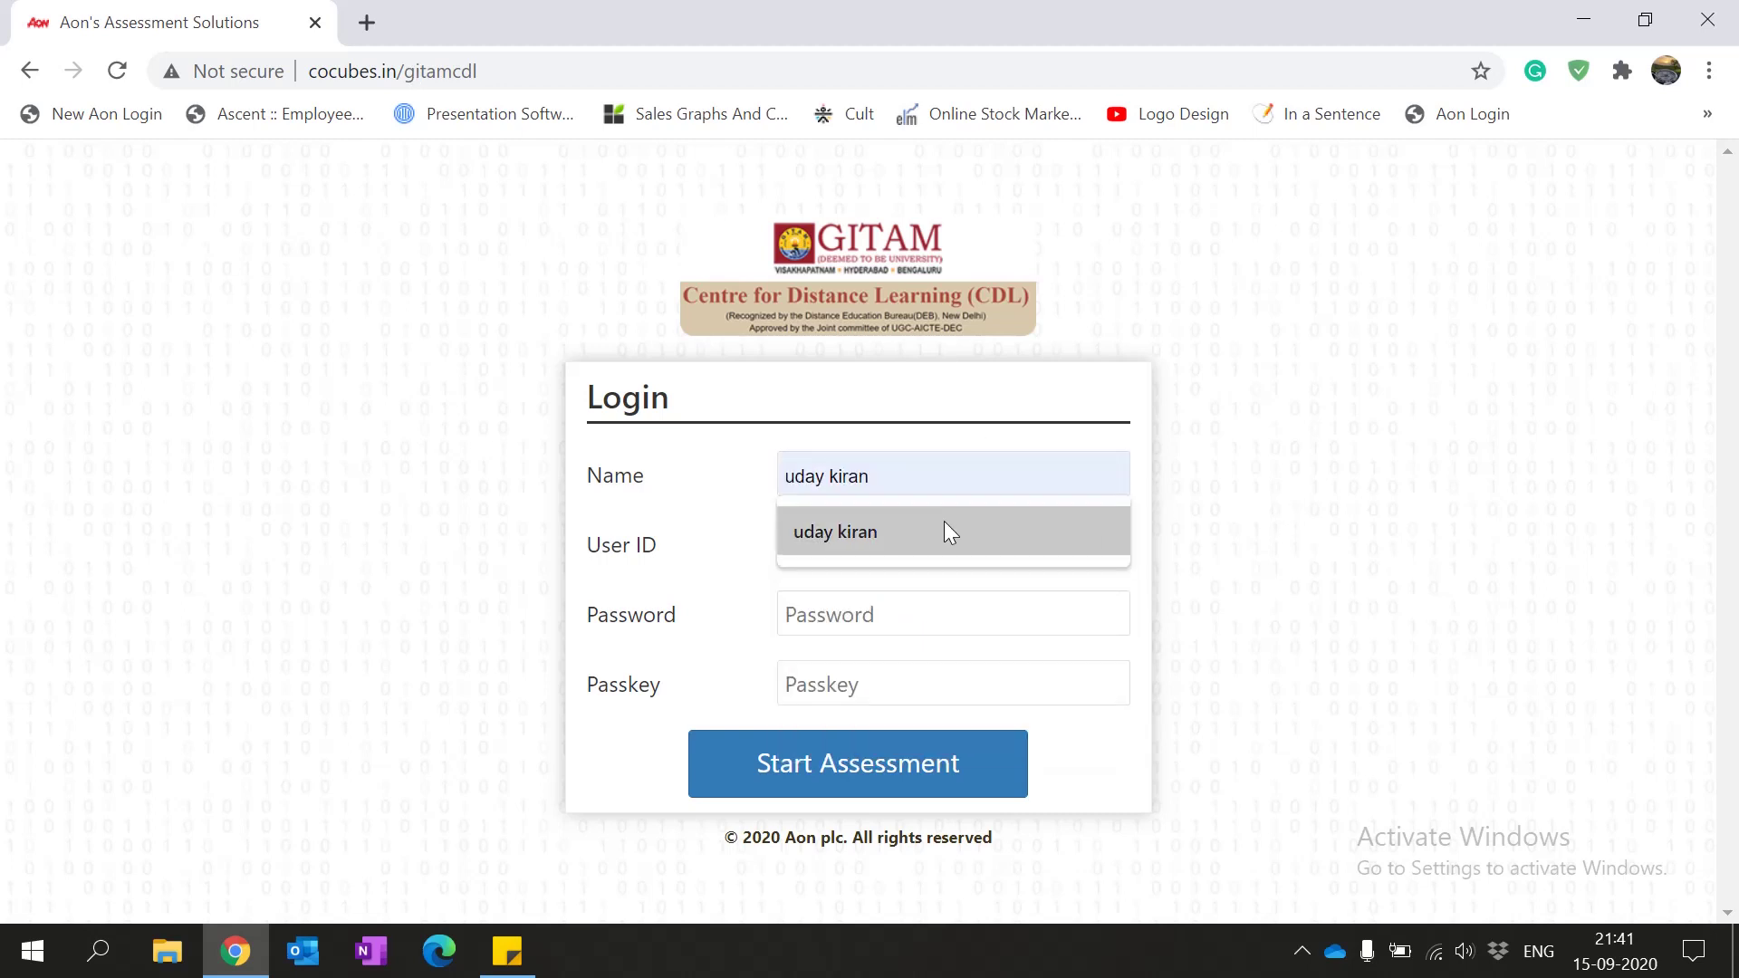
click(944, 530)
click(900, 542)
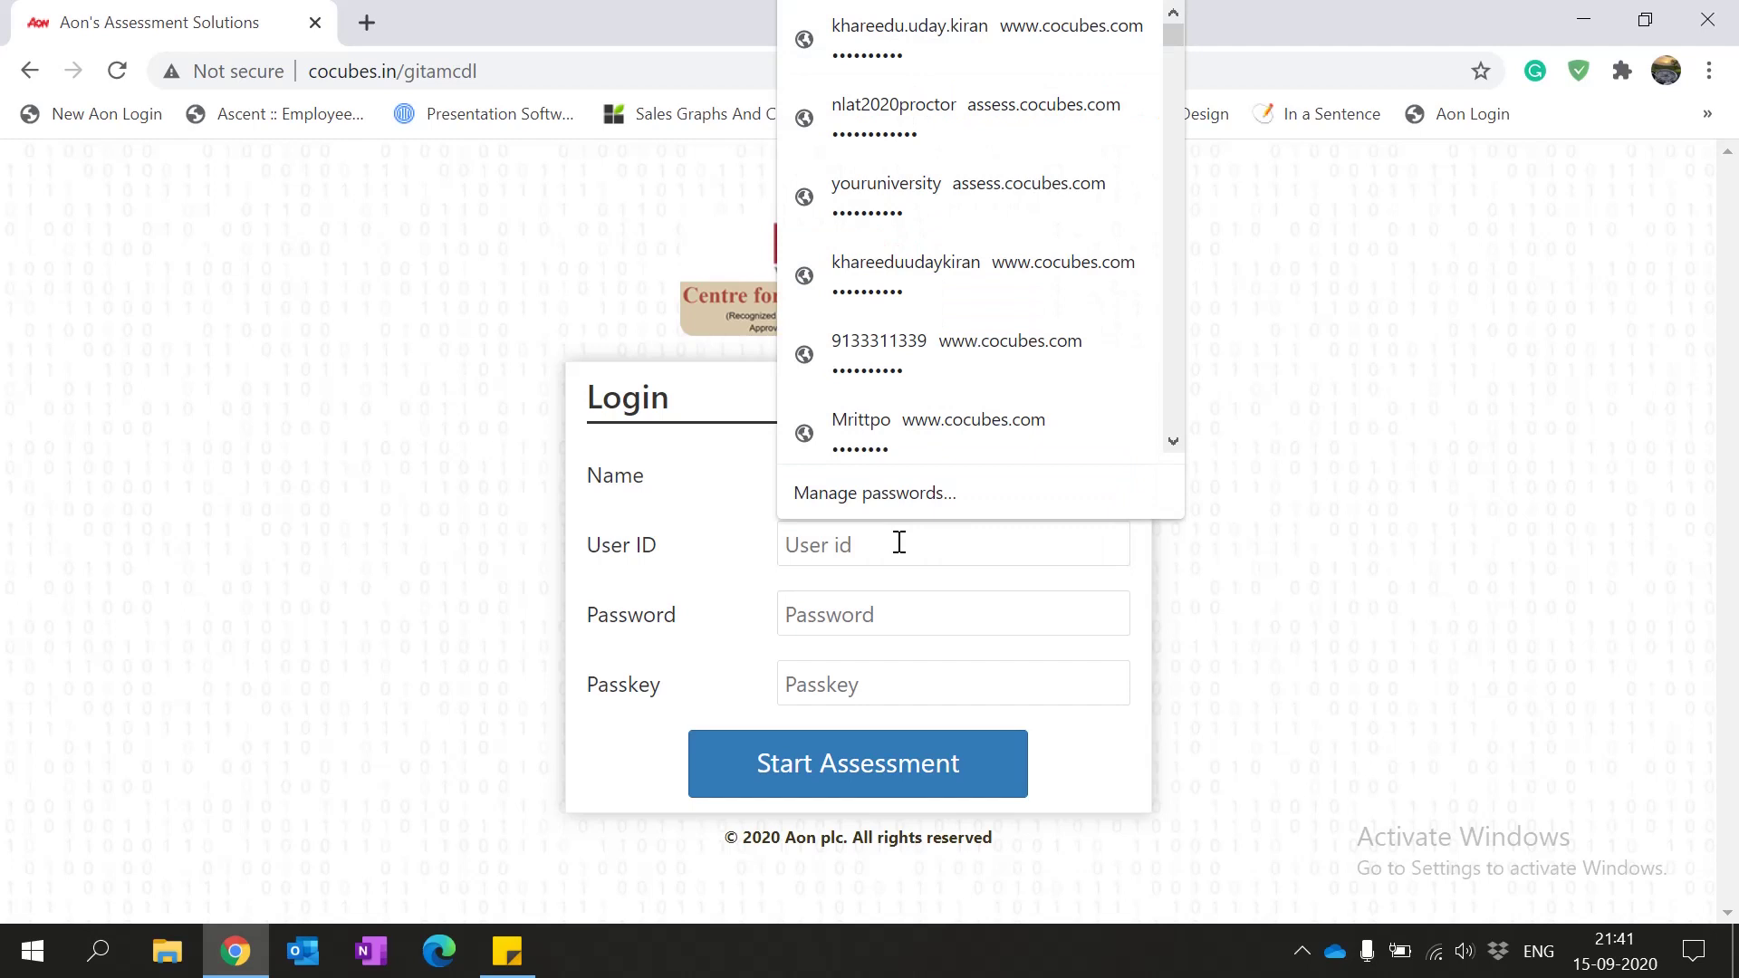
key(alt+Tab)
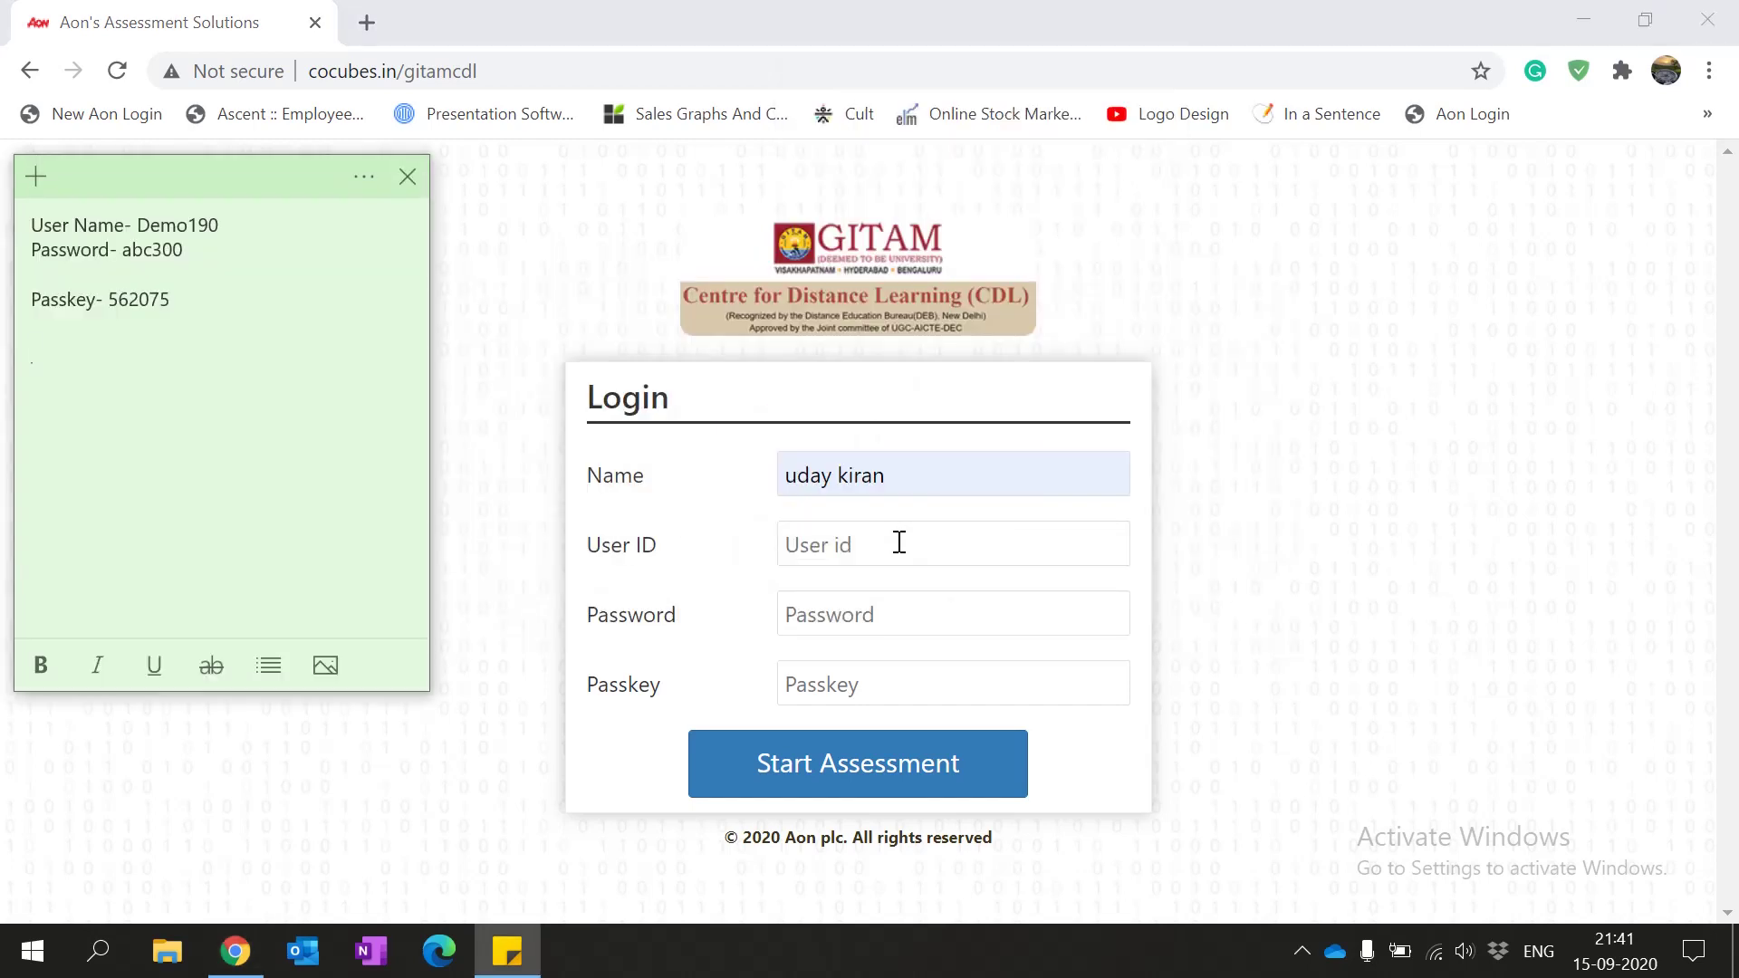
key(alt+Tab)
text(dem)
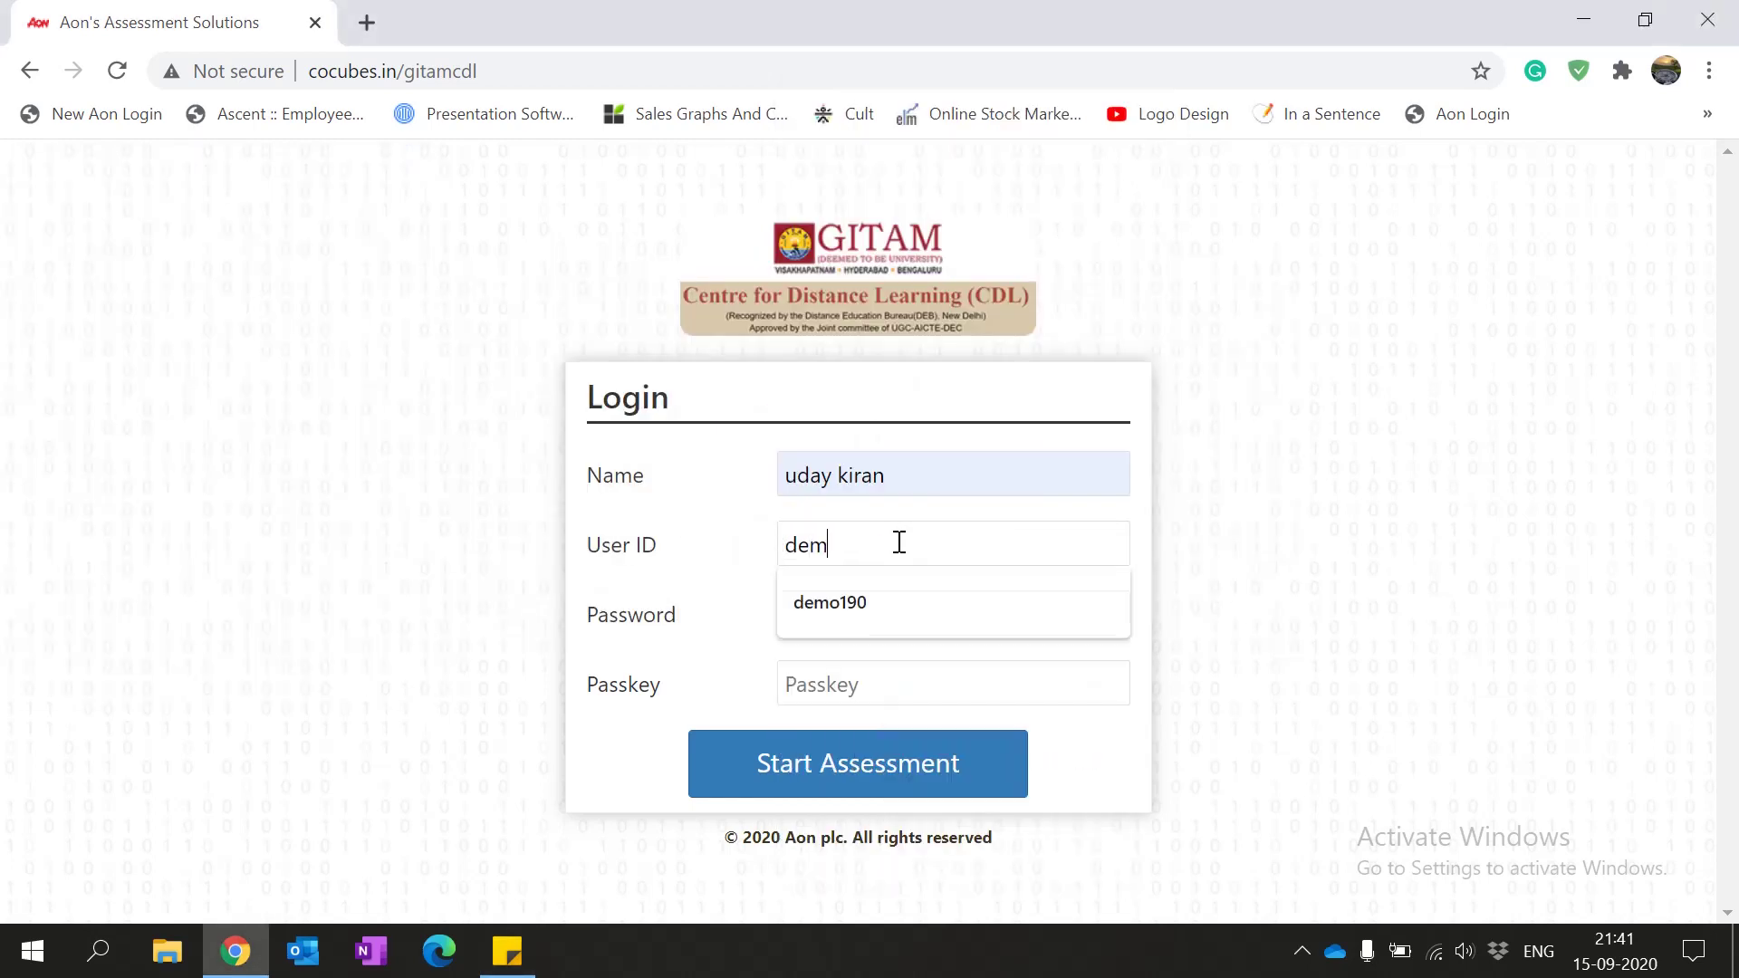
text(o190)
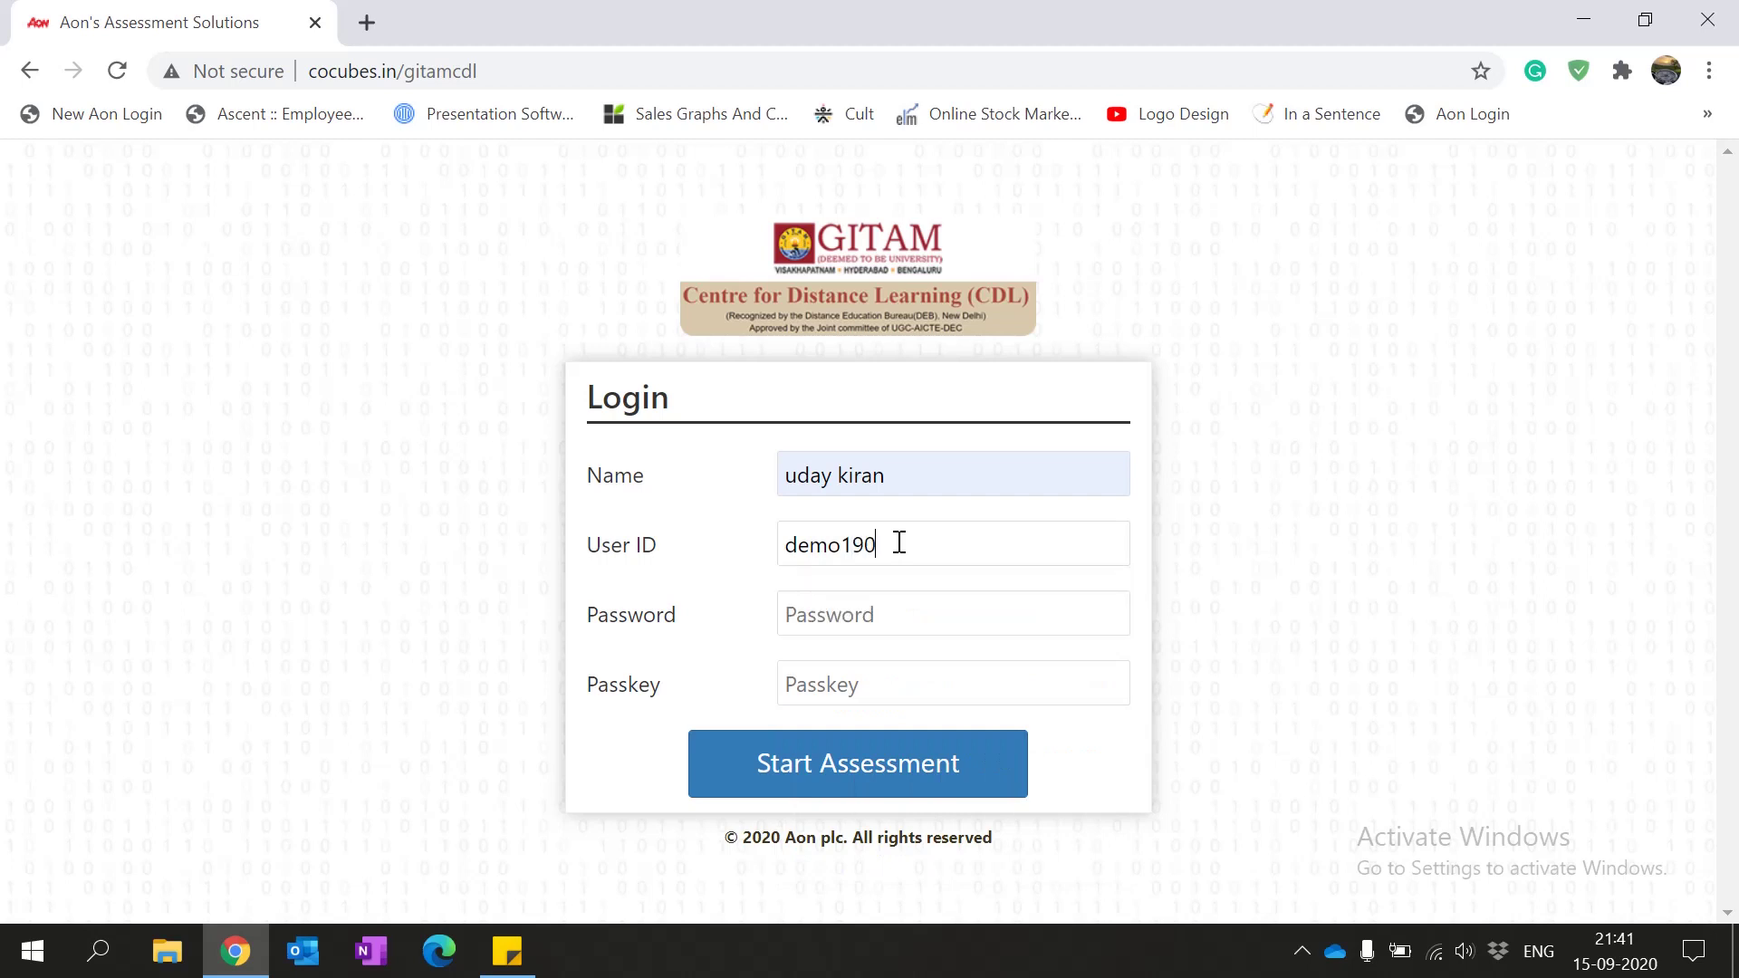
text(******)
Step: Enter the passkey from the notes, change the user ID's last digit, and submit the login
click(840, 673)
key(alt+Tab)
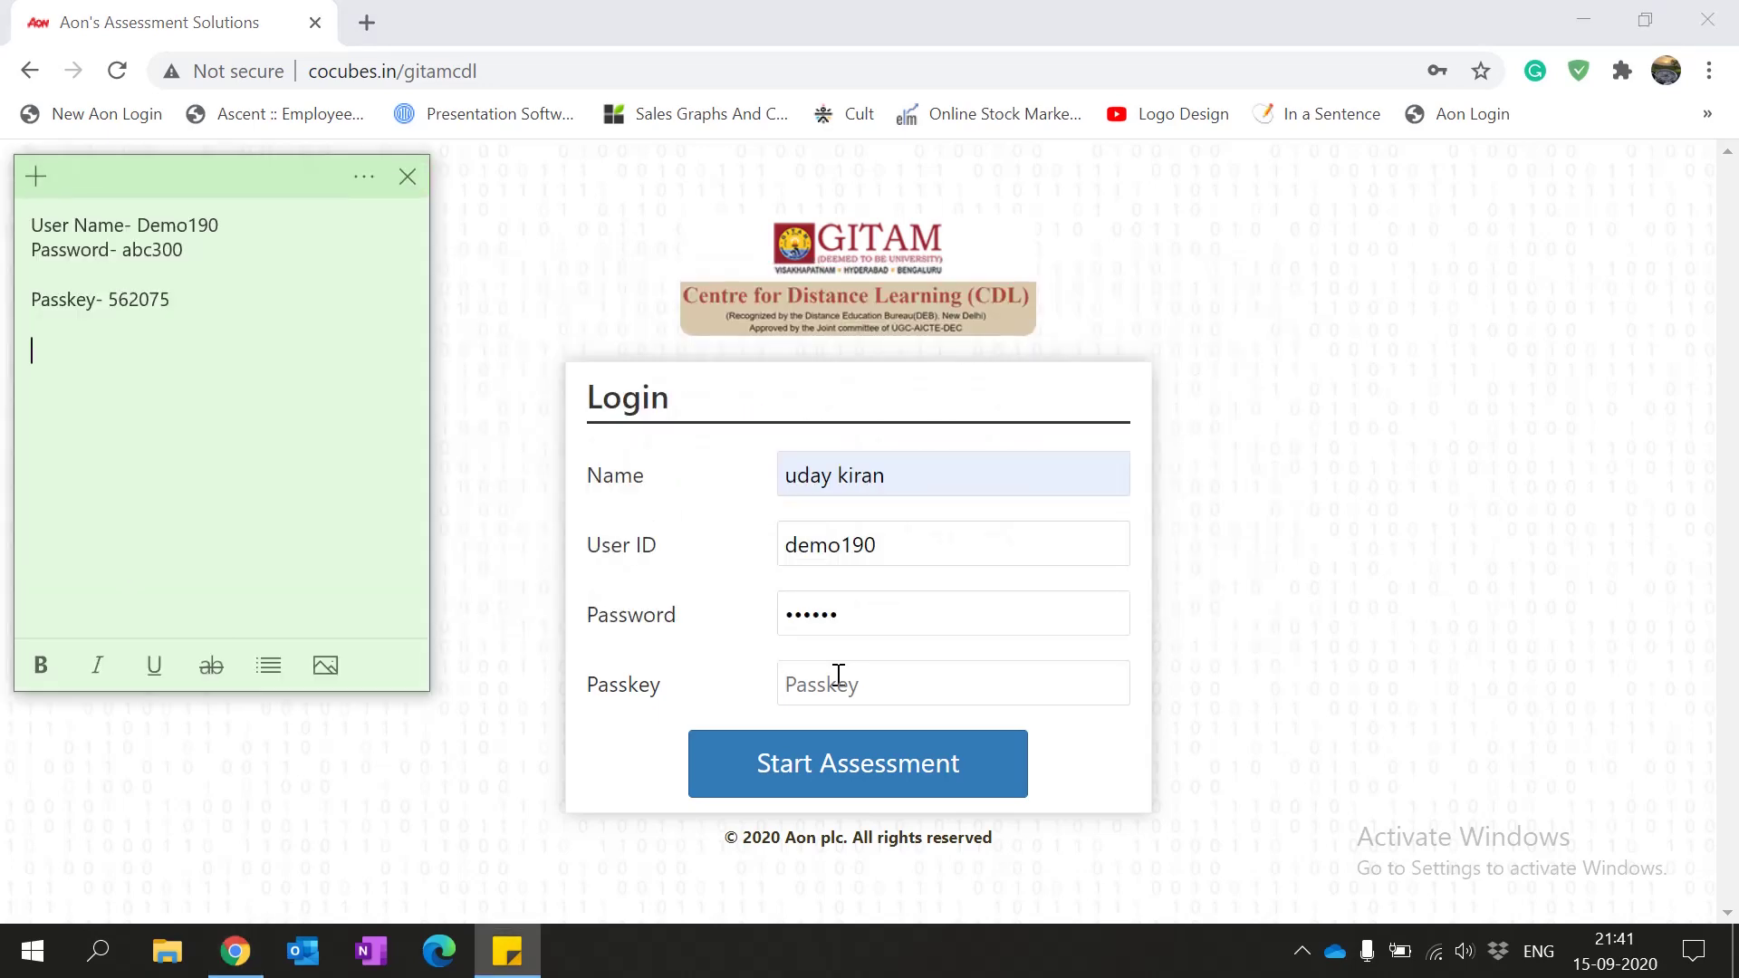
key(alt+Tab)
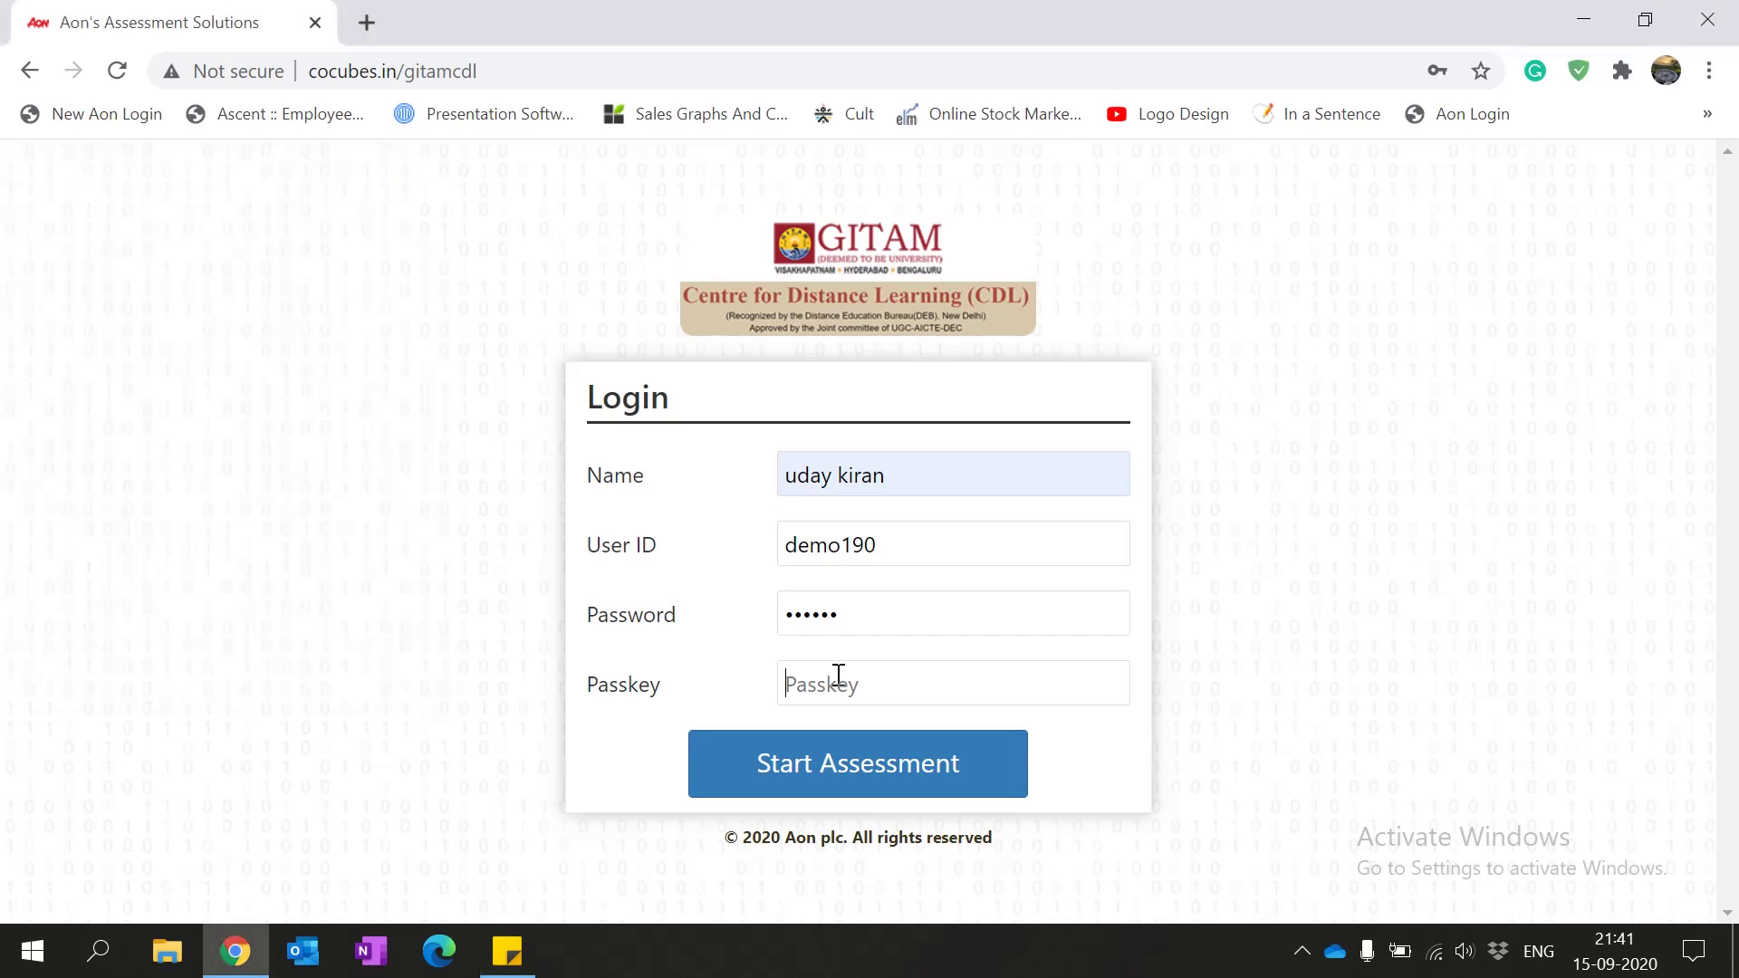
click(897, 545)
key(BackSpace)
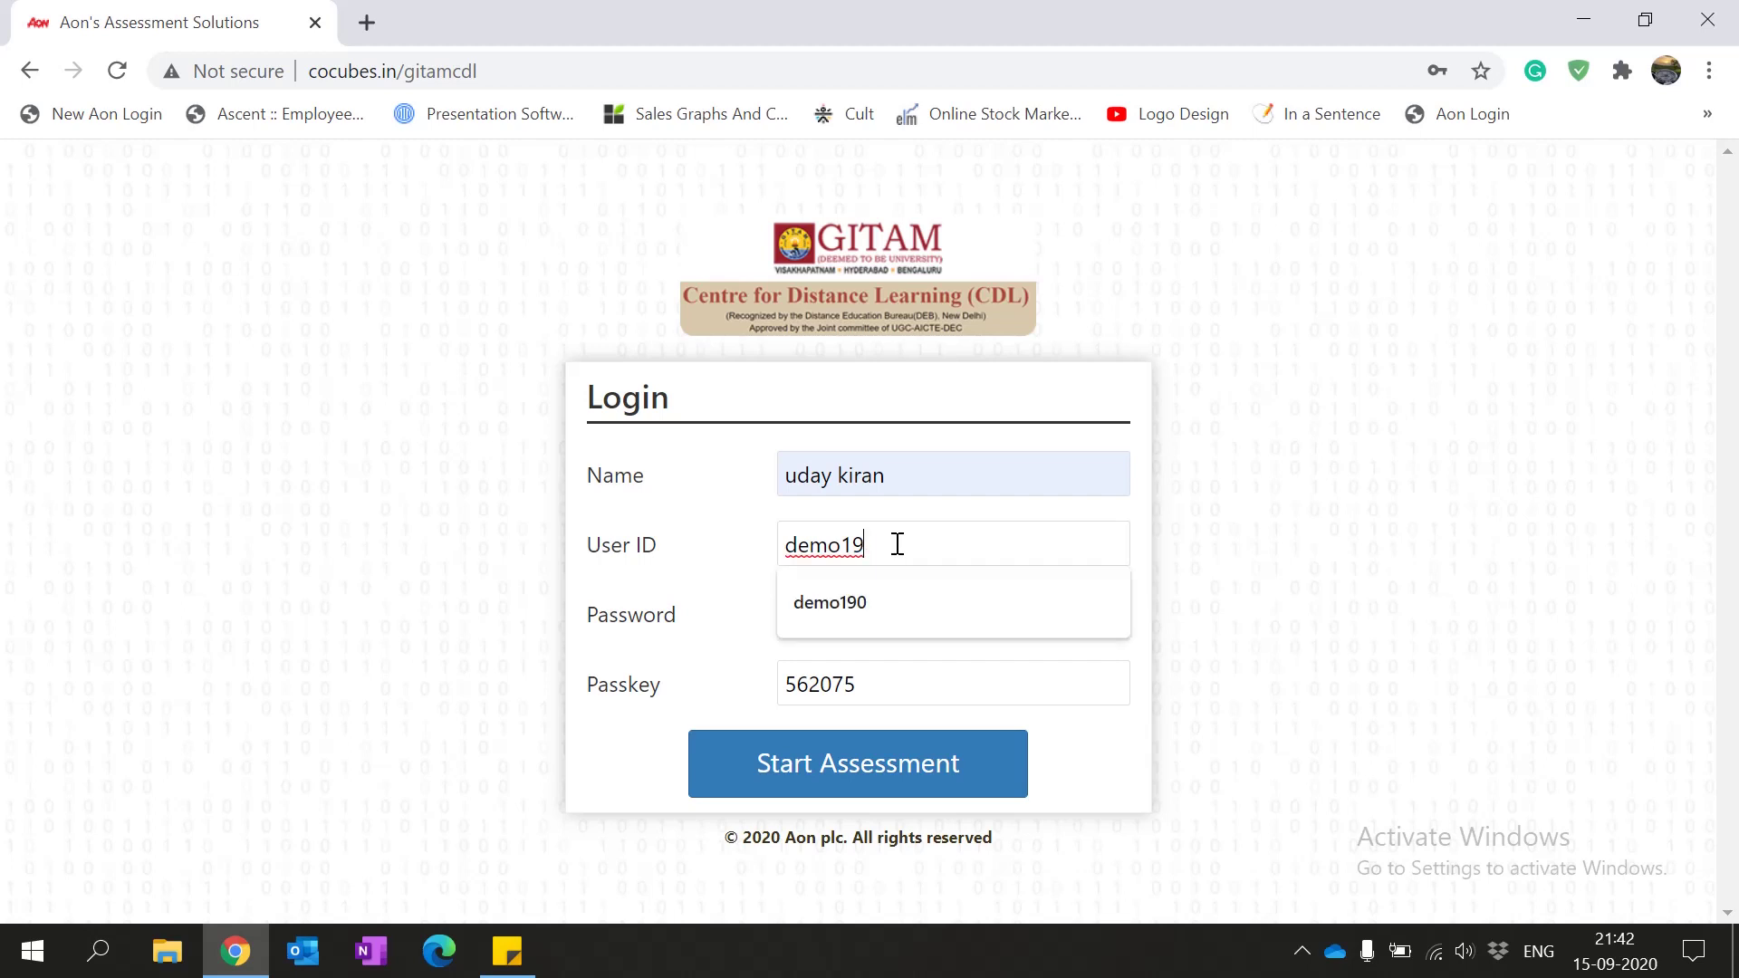
text(9)
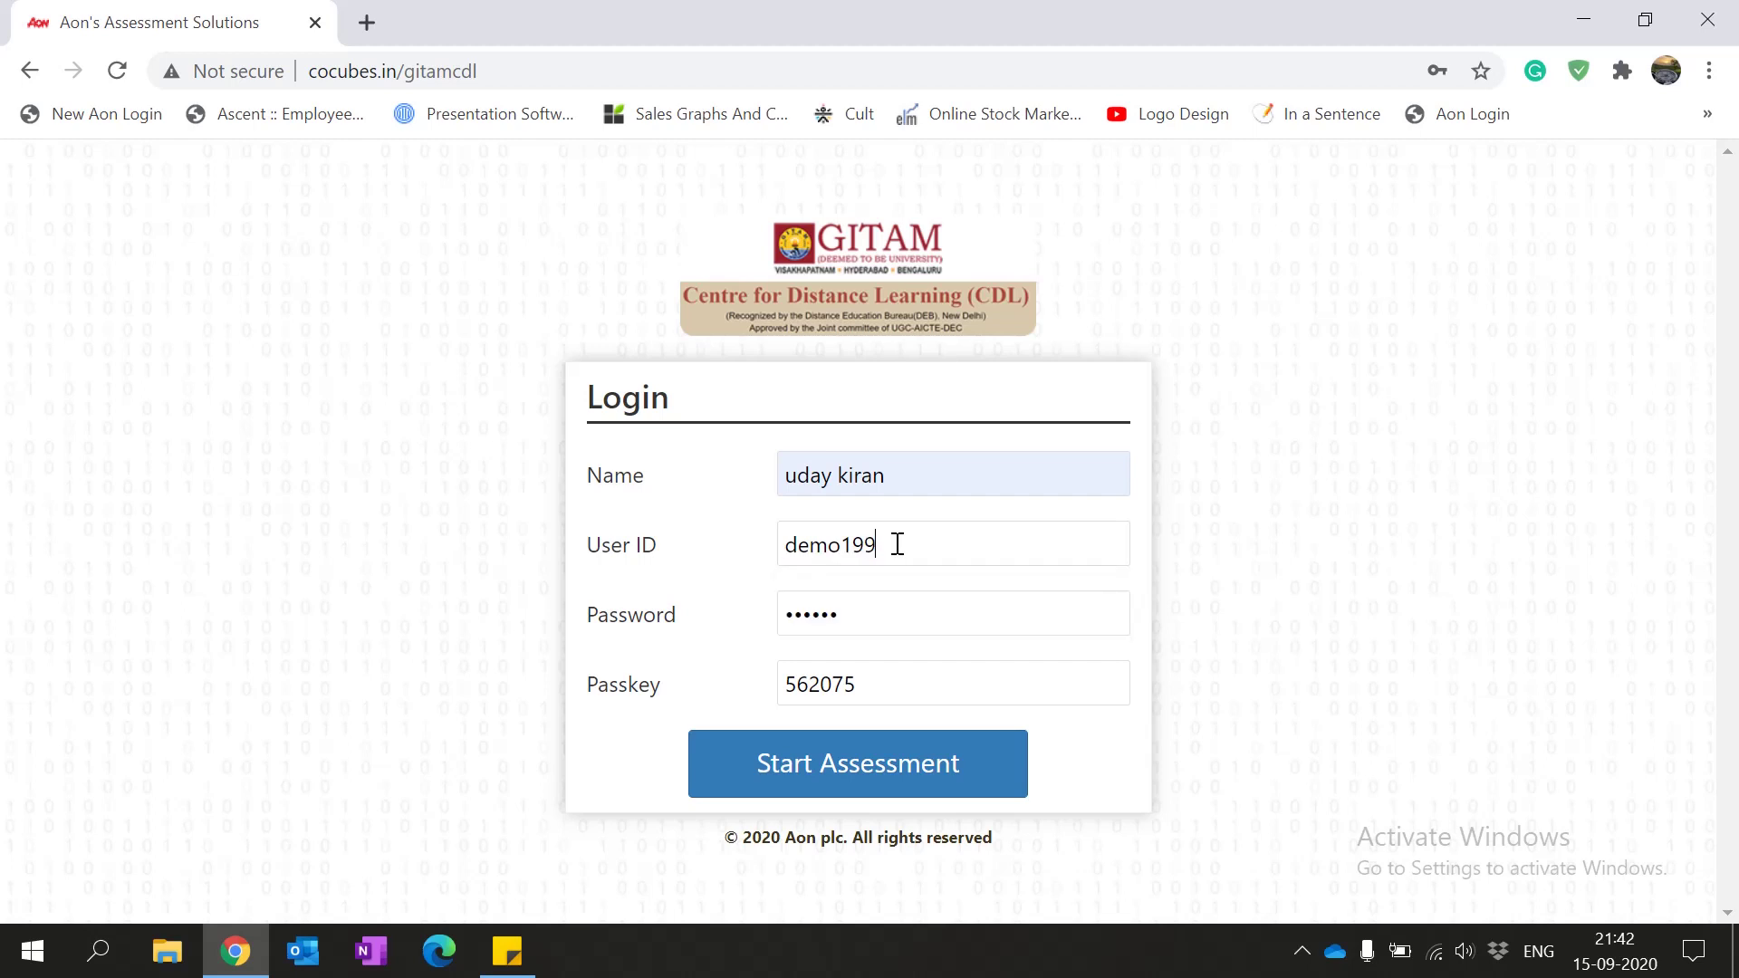
click(873, 773)
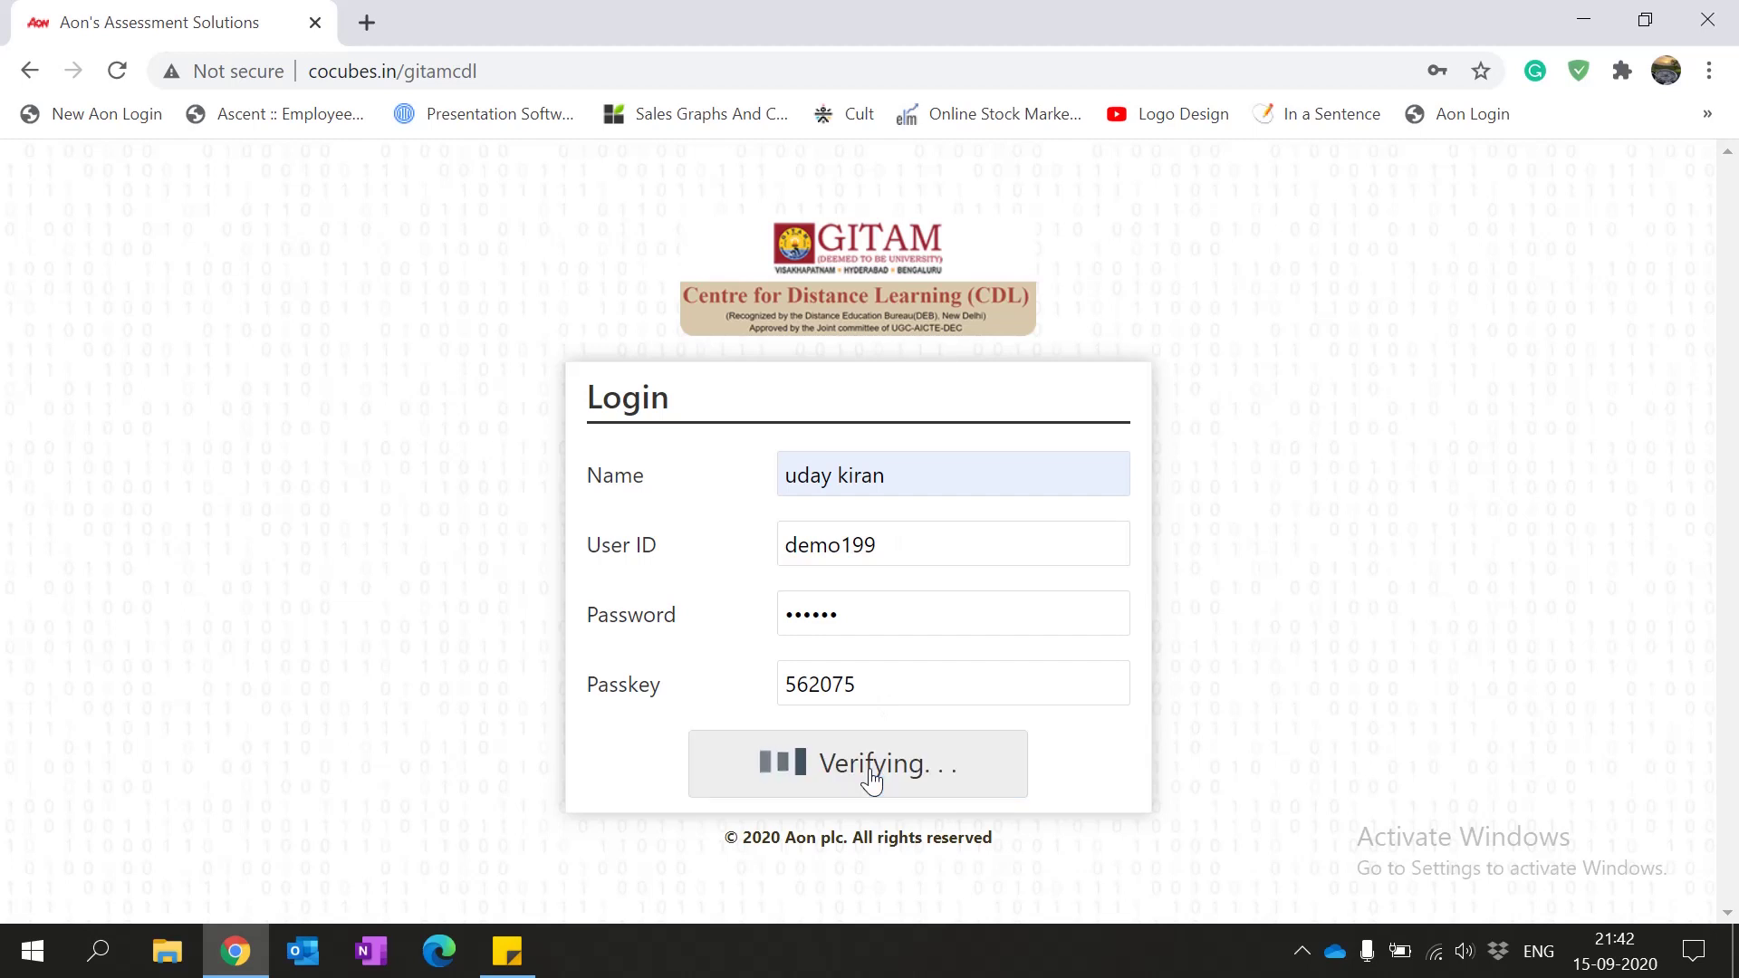
Step: After the verification error, restore the saved user ID and password from autocomplete
drag(1010, 721, 642, 732)
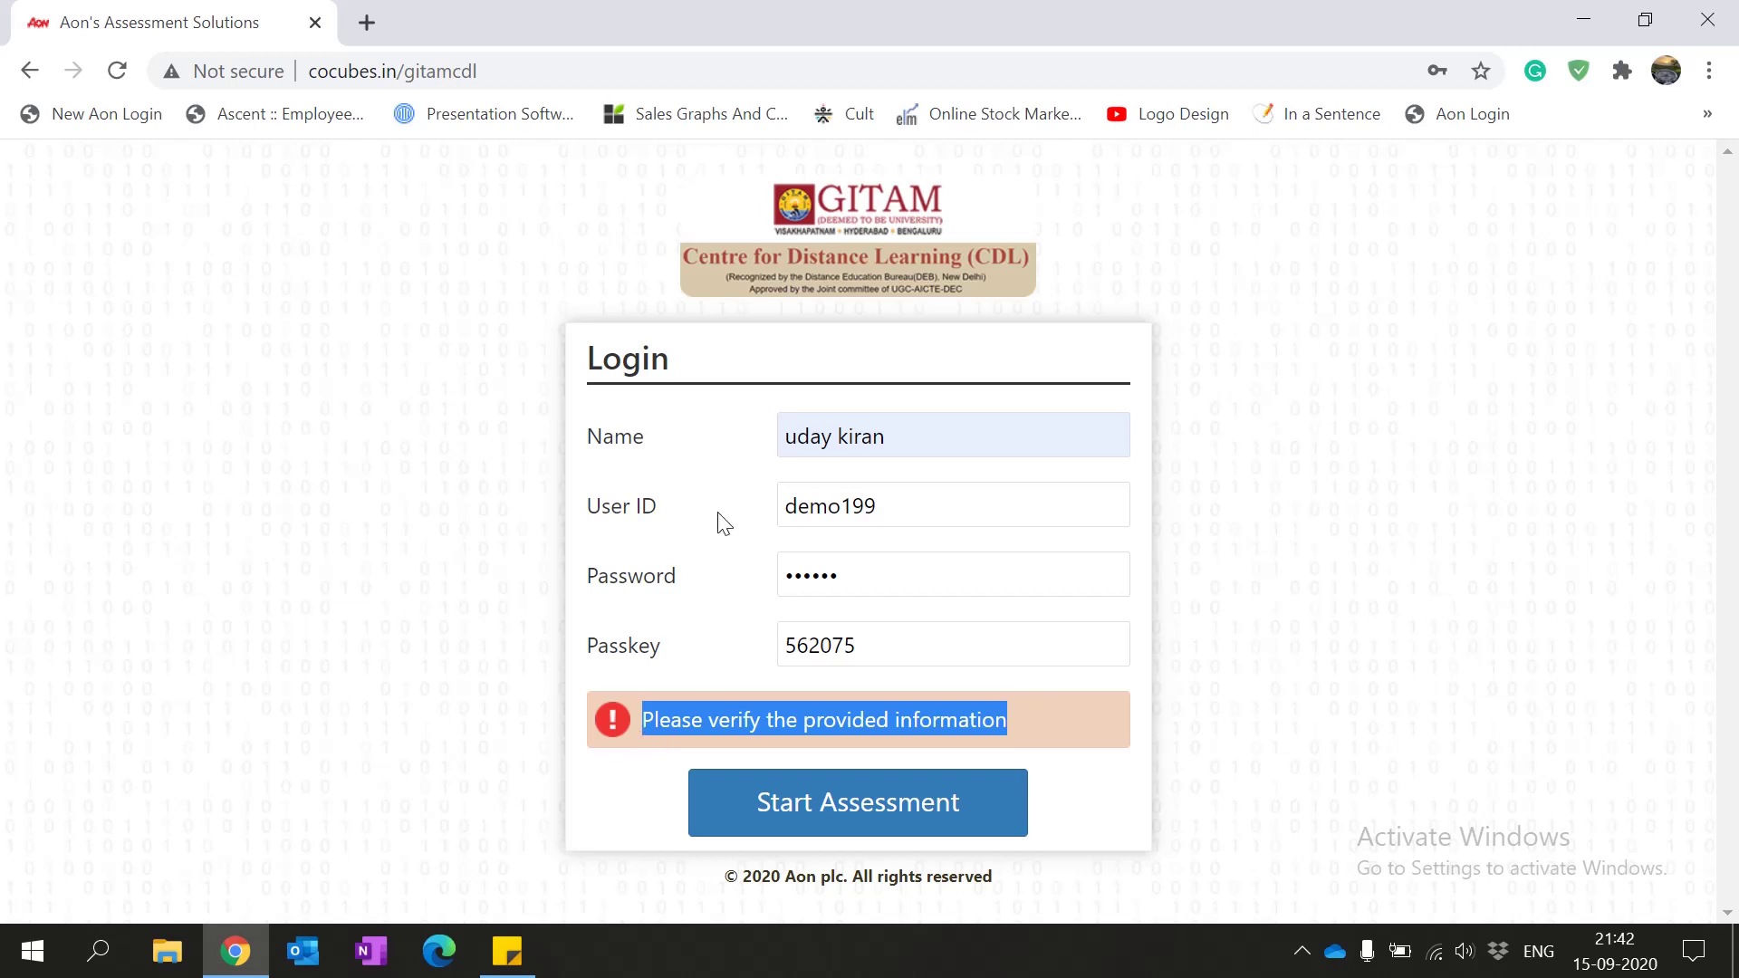
drag(664, 509, 582, 496)
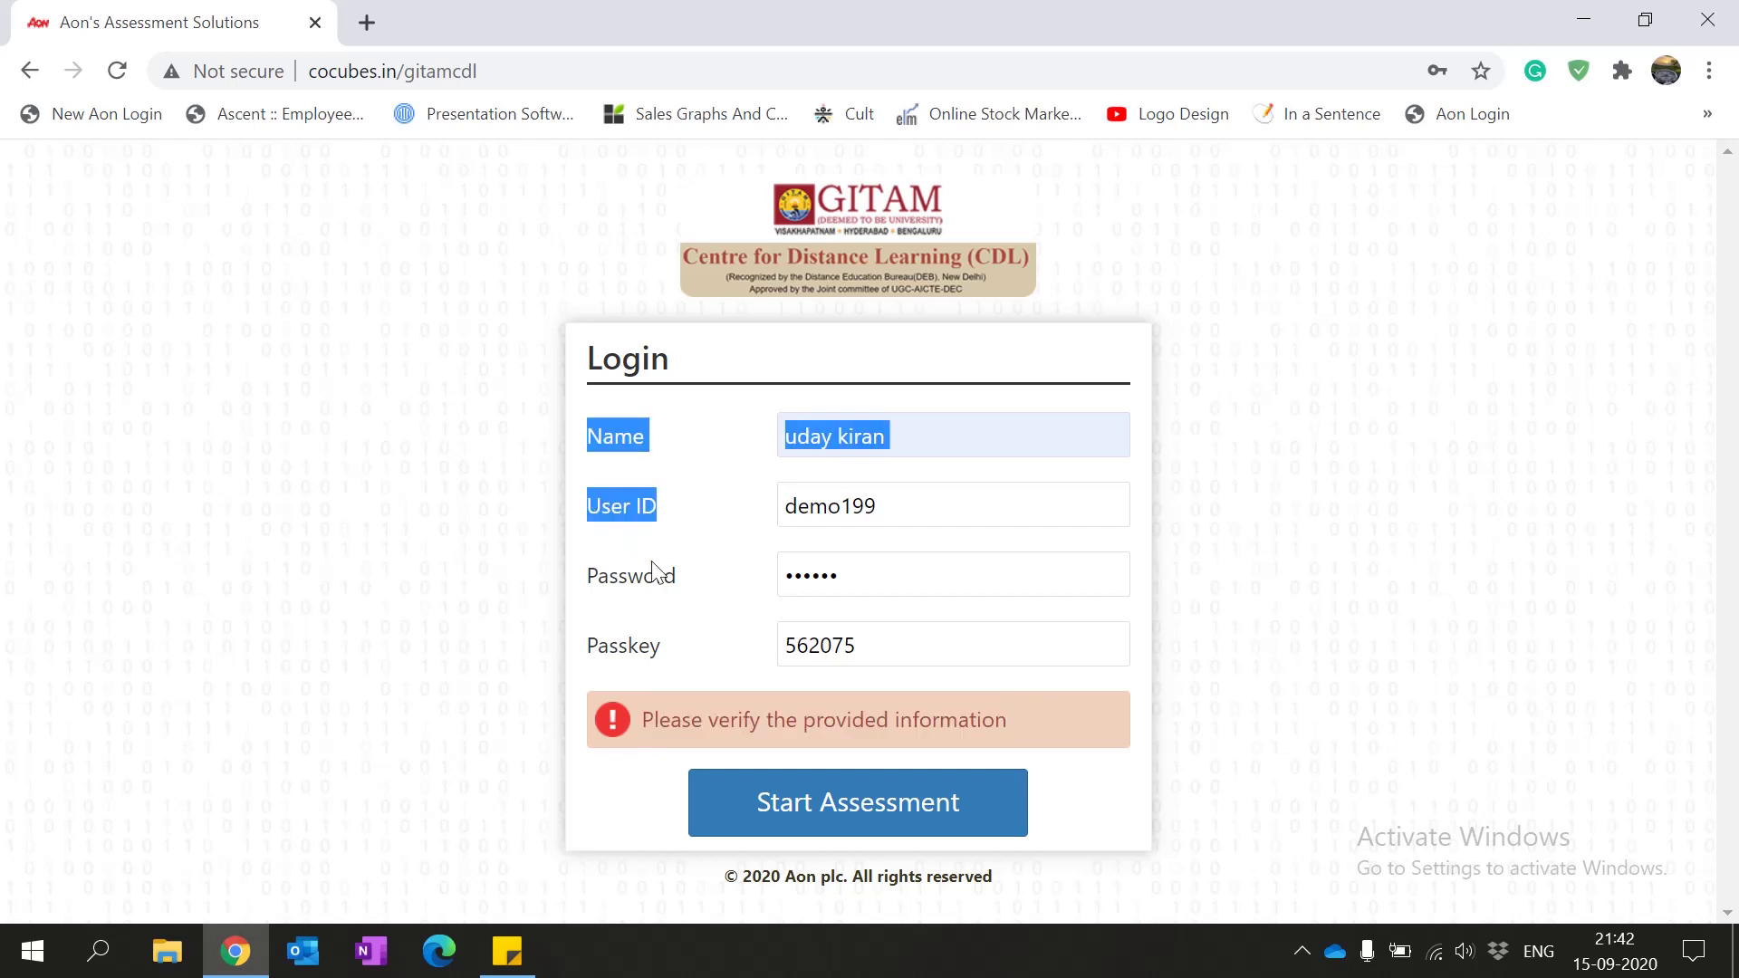
drag(687, 590, 584, 591)
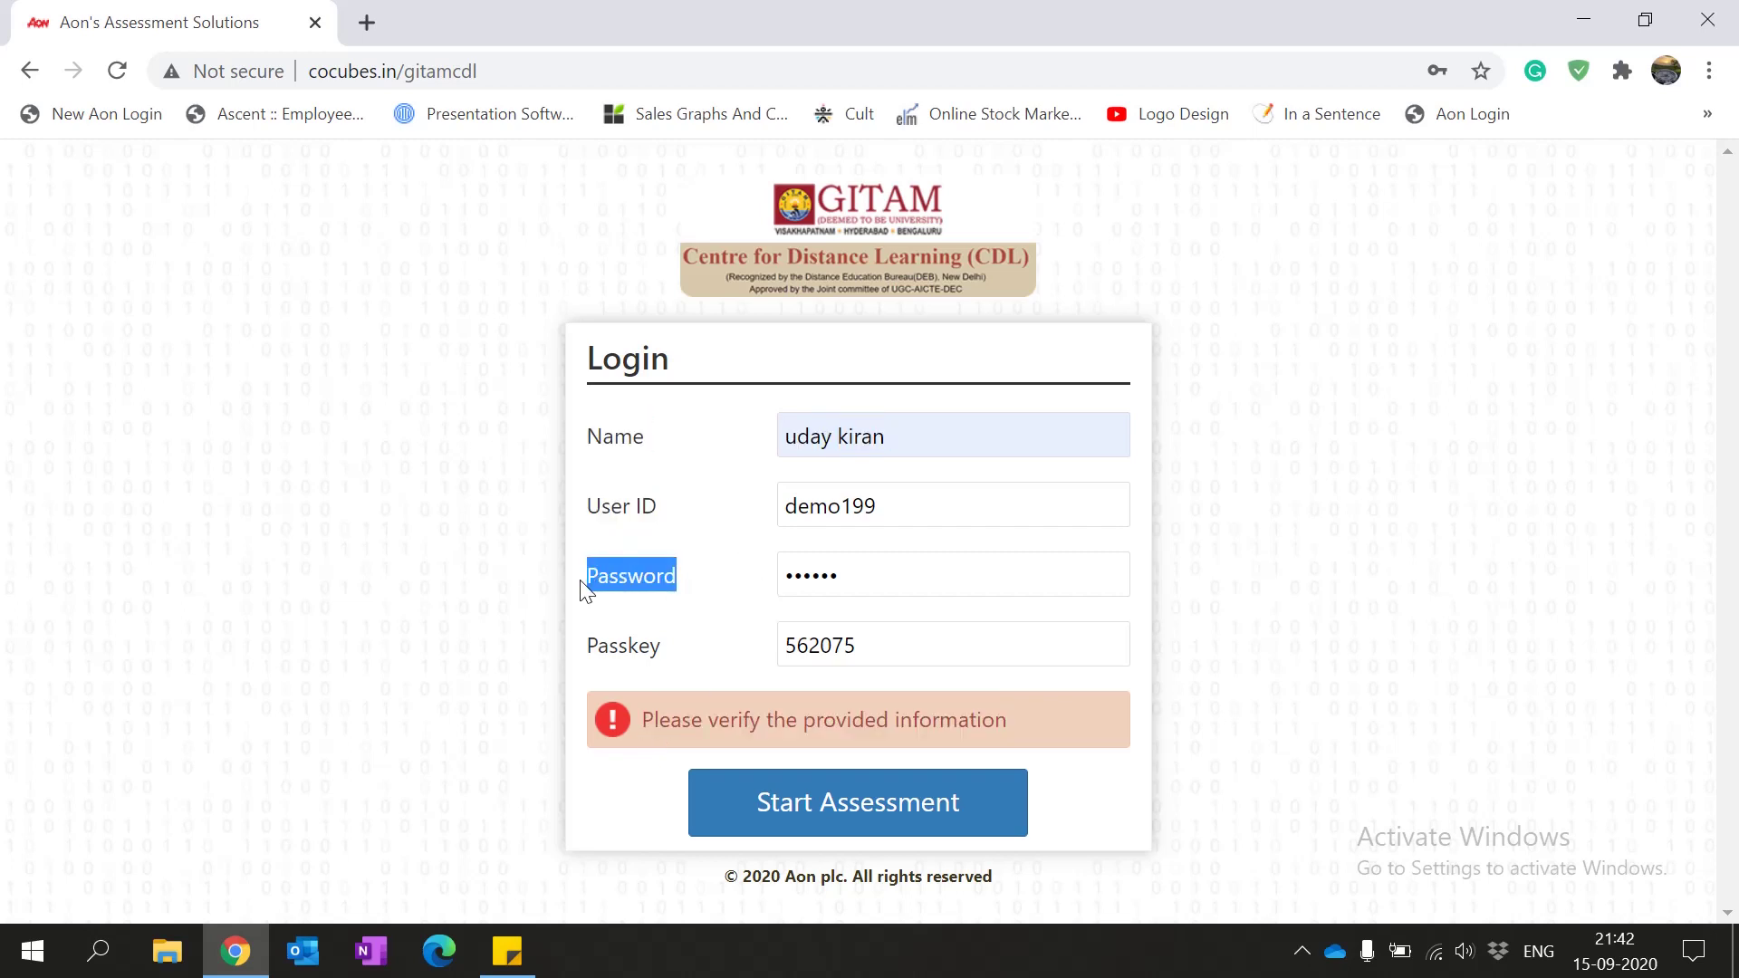
click(904, 504)
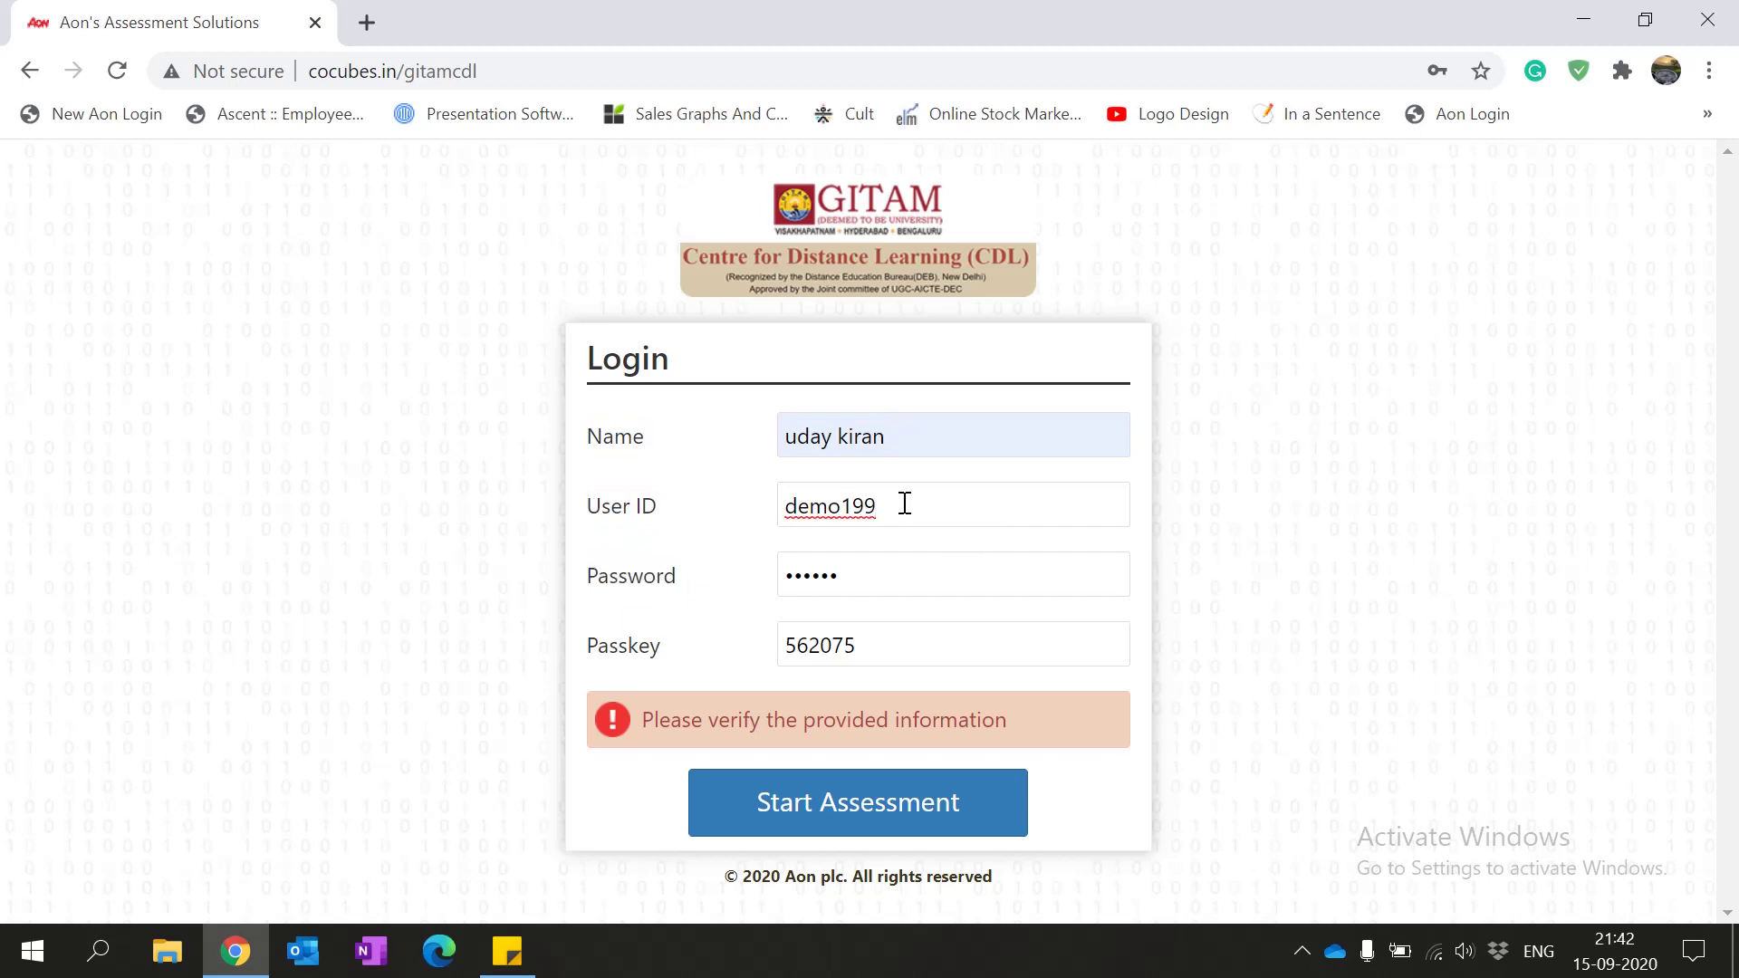
key(BackSpace)
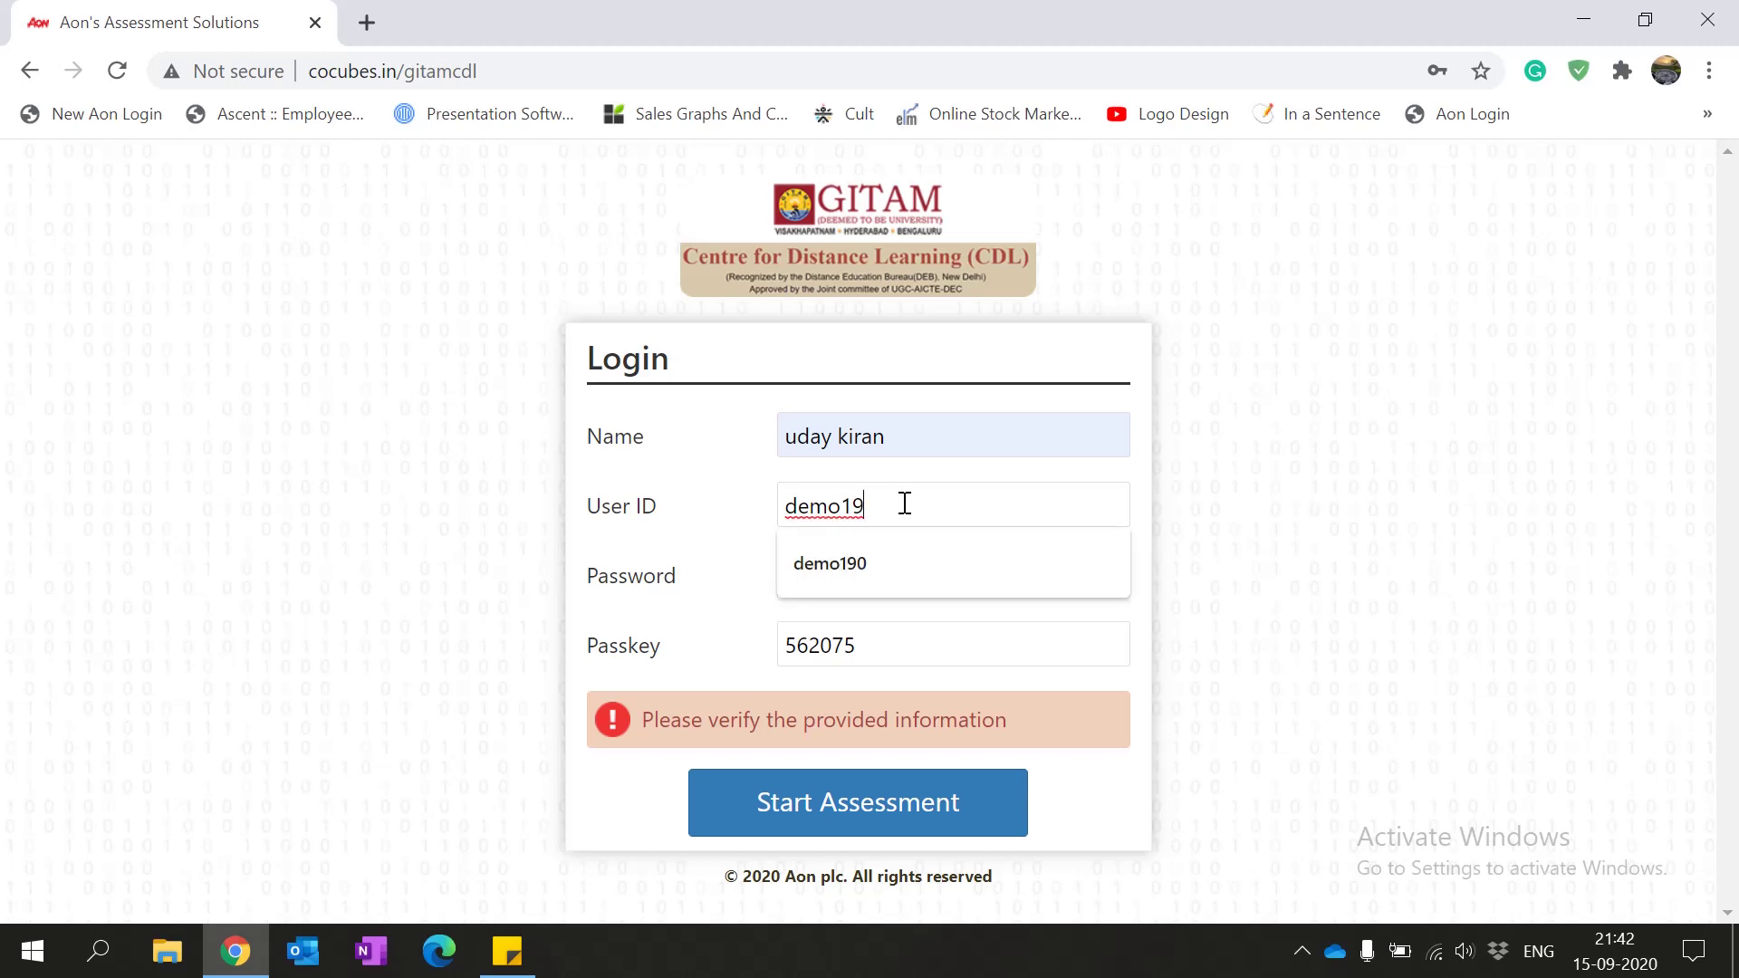
key(Down)
key(Return)
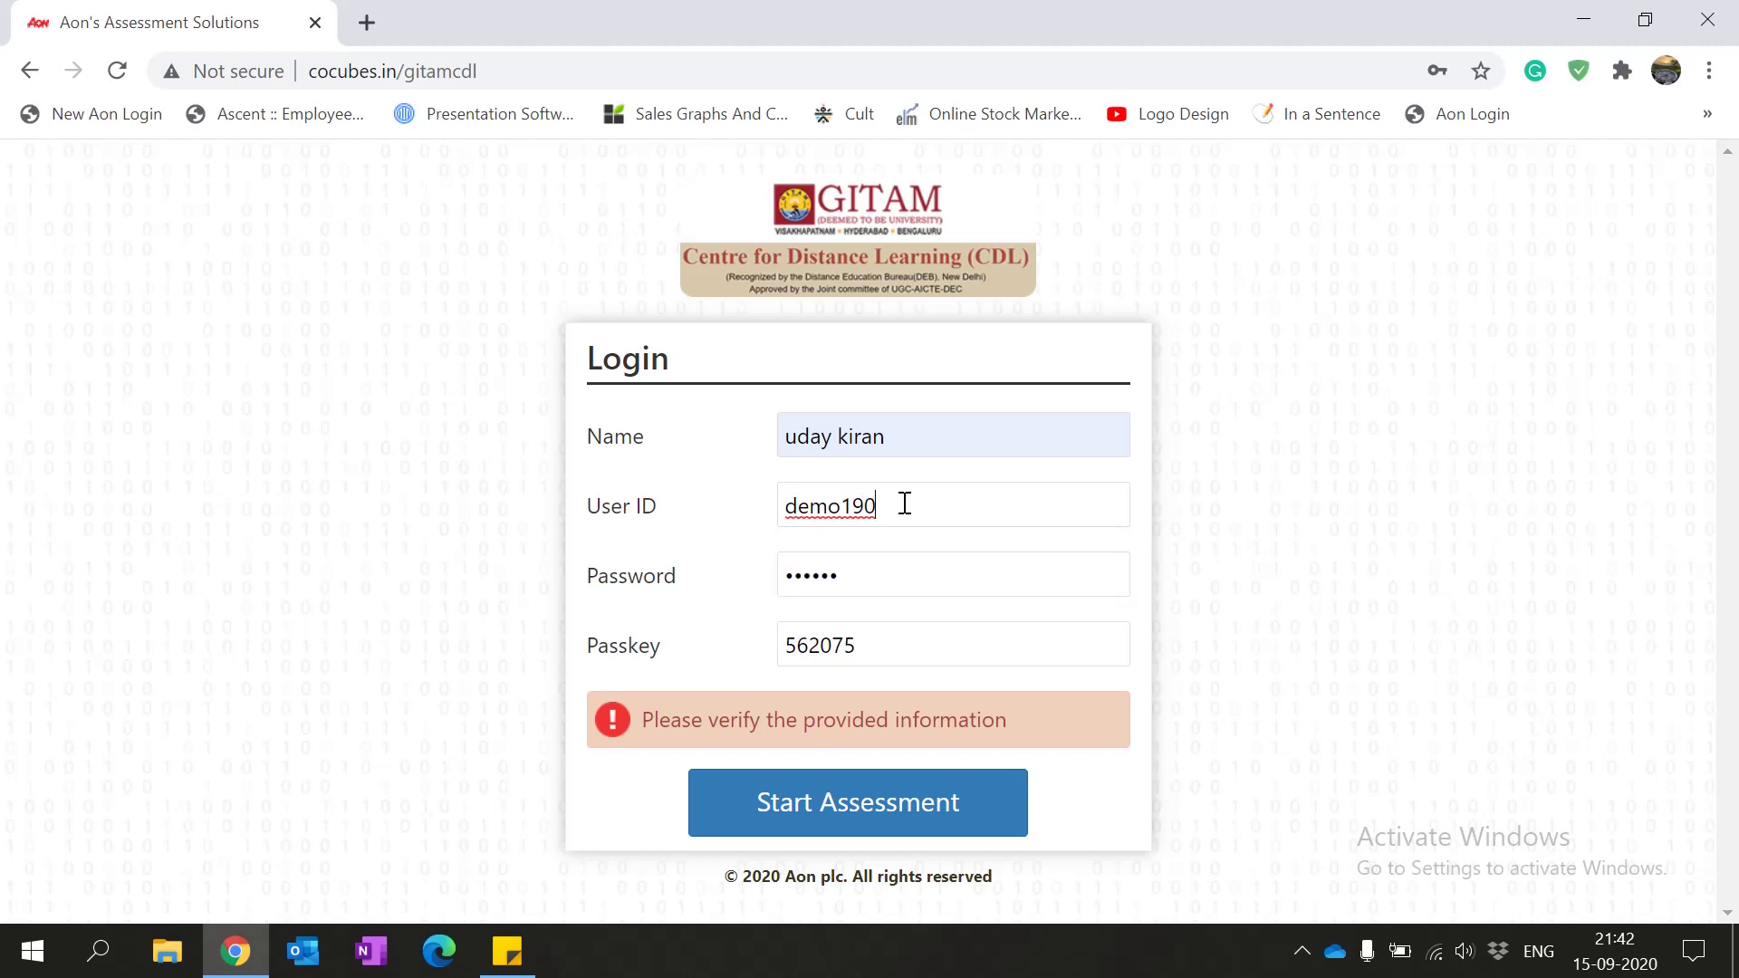
Step: Change the passkey's last digit and retry the login
click(873, 652)
key(BackSpace)
text(6)
click(859, 818)
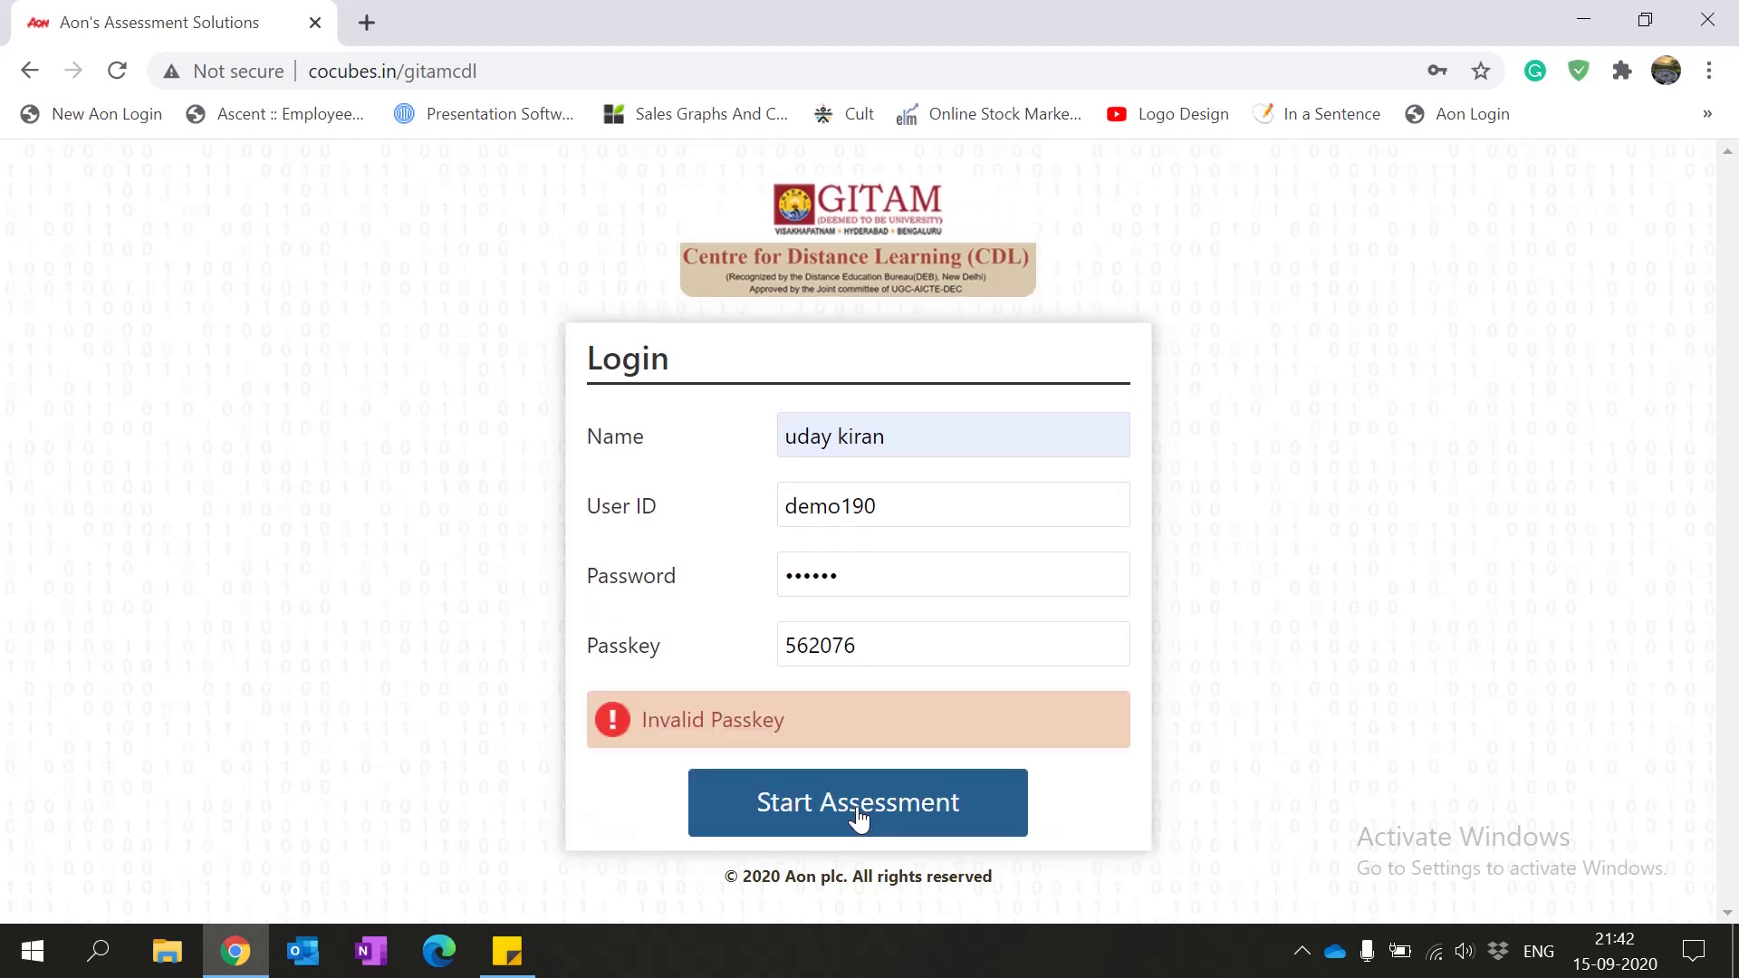
Step: After the Invalid Passkey error, restore the passkey's correct last digit and resubmit
drag(802, 720, 641, 722)
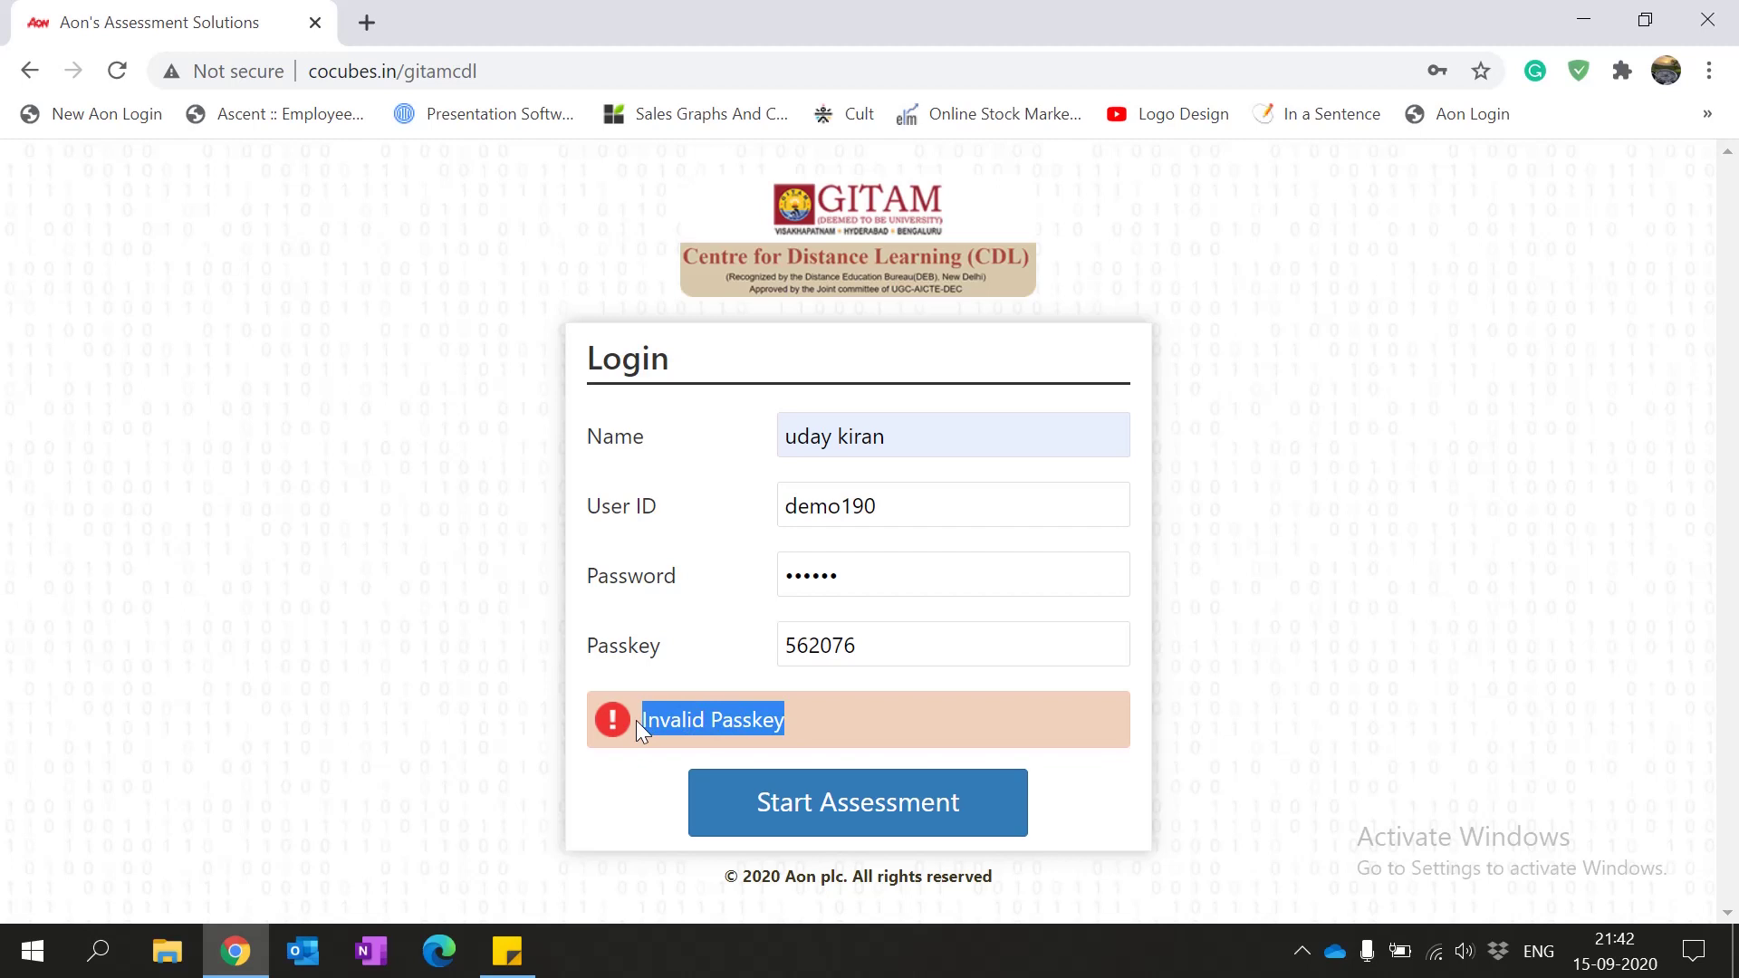
click(917, 649)
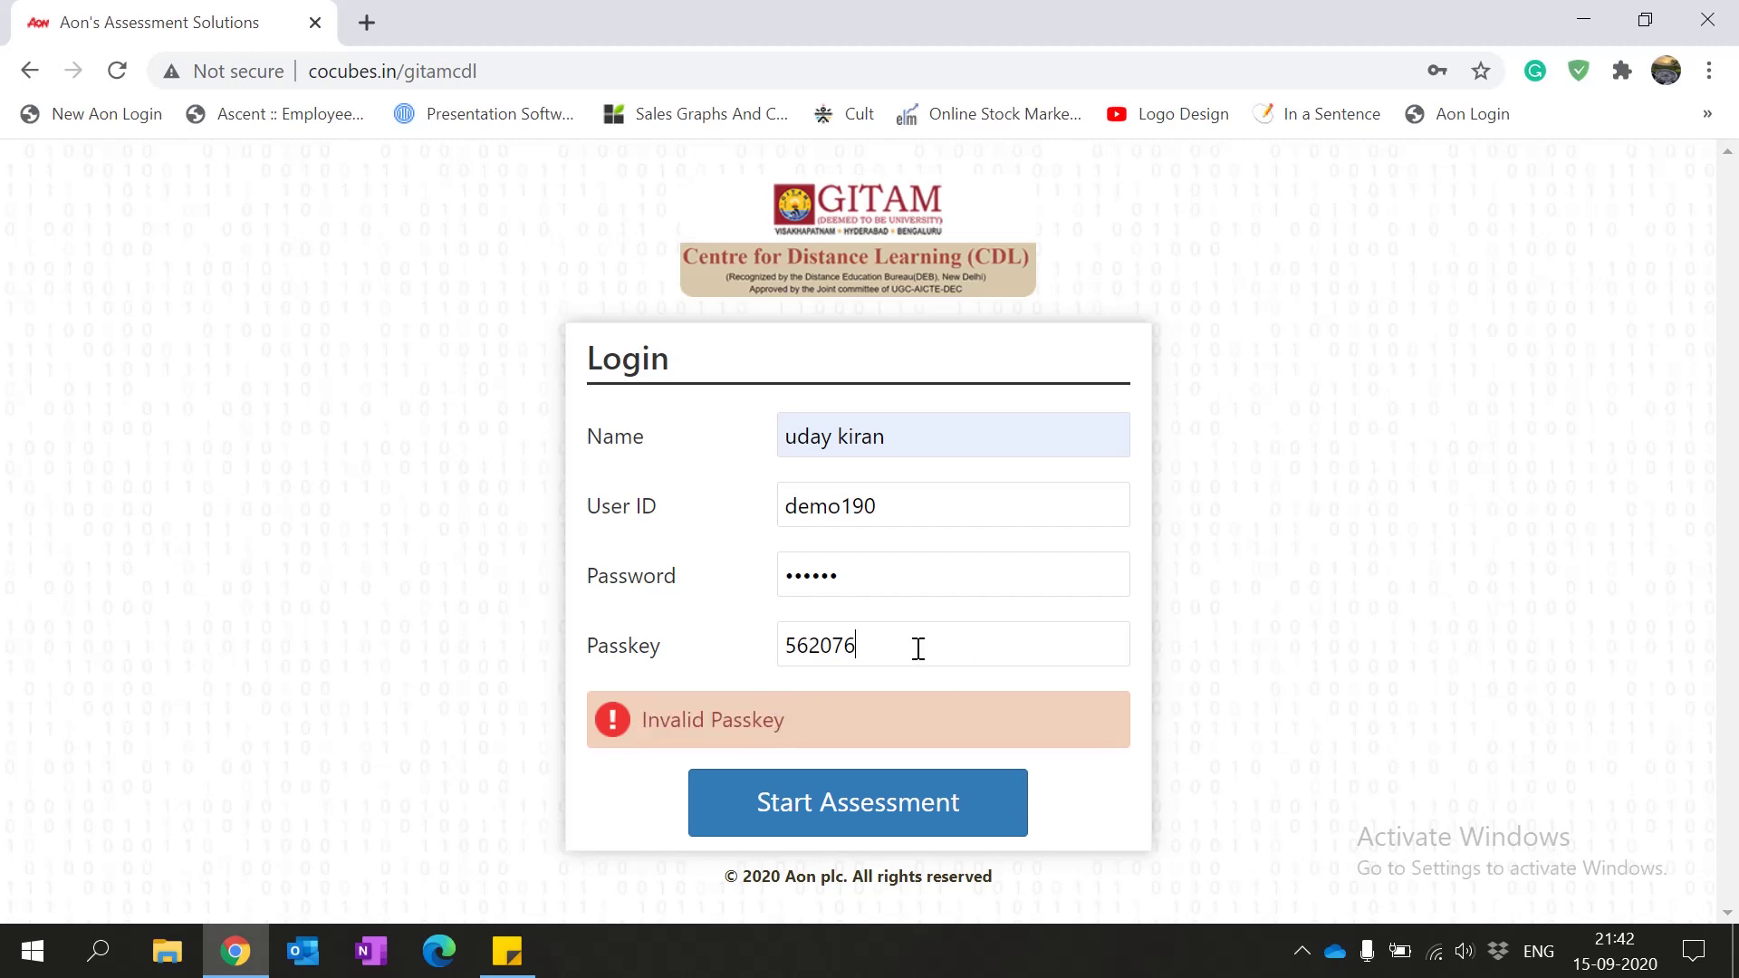
key(BackSpace)
text(5)
click(768, 803)
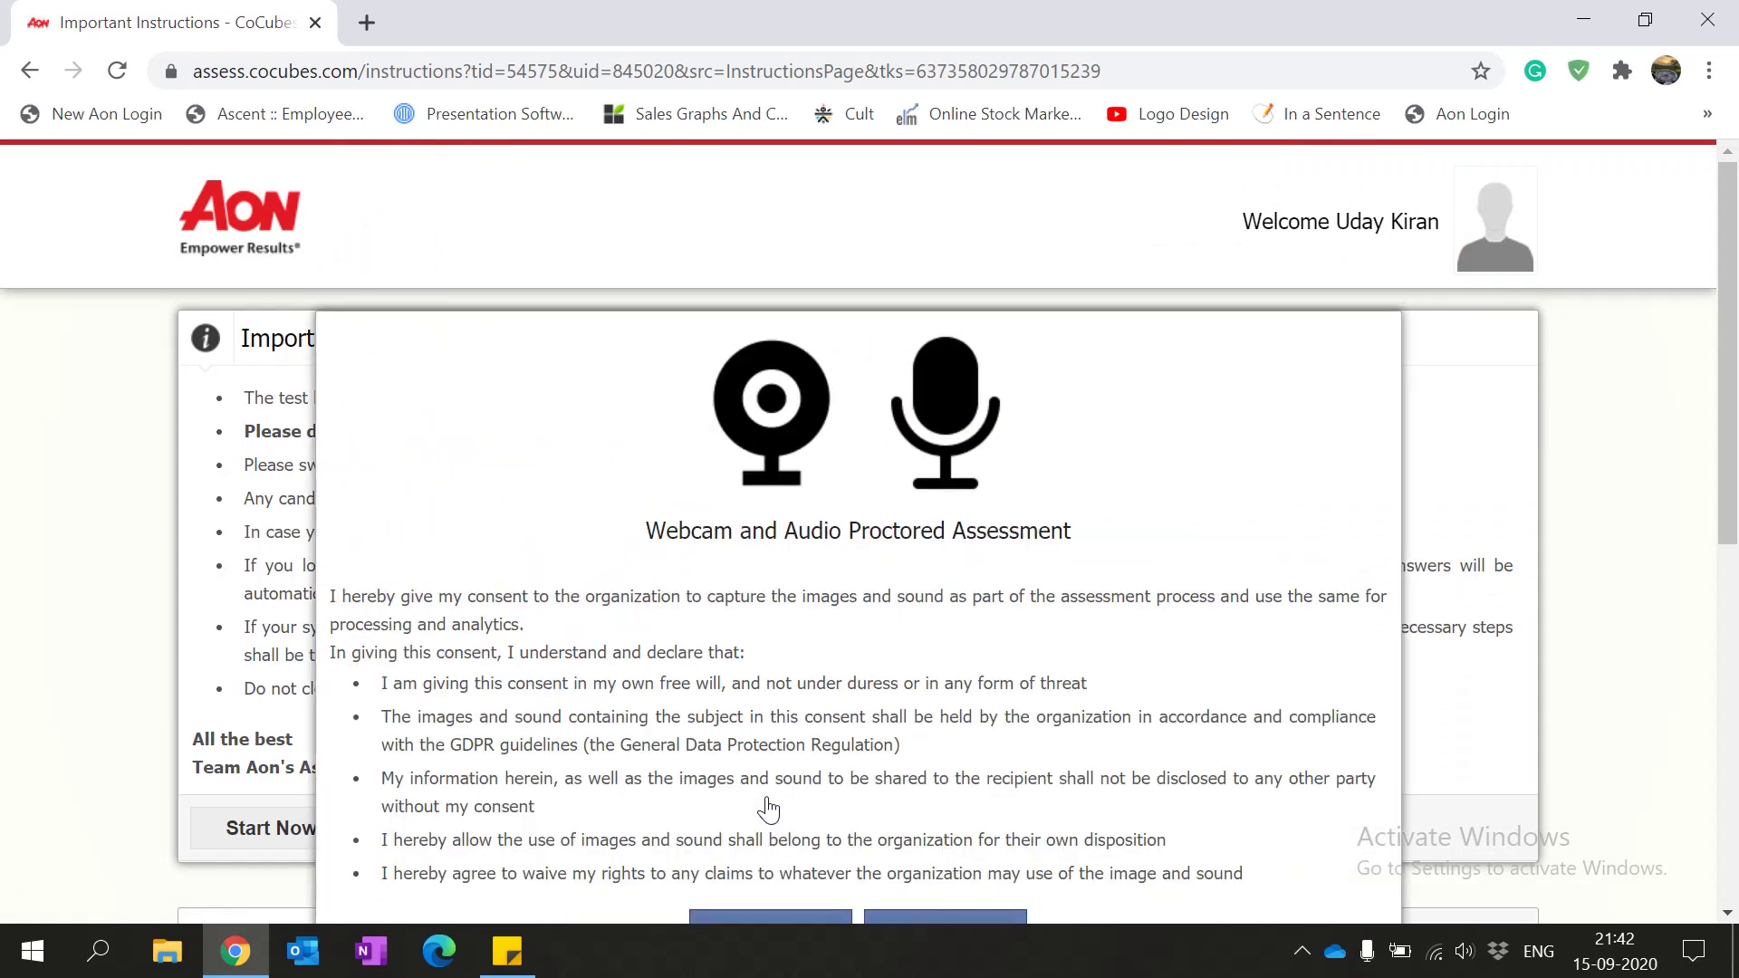
Step: Scroll through the webcam and audio proctoring consent and accept it
scroll(768, 809, down, 1)
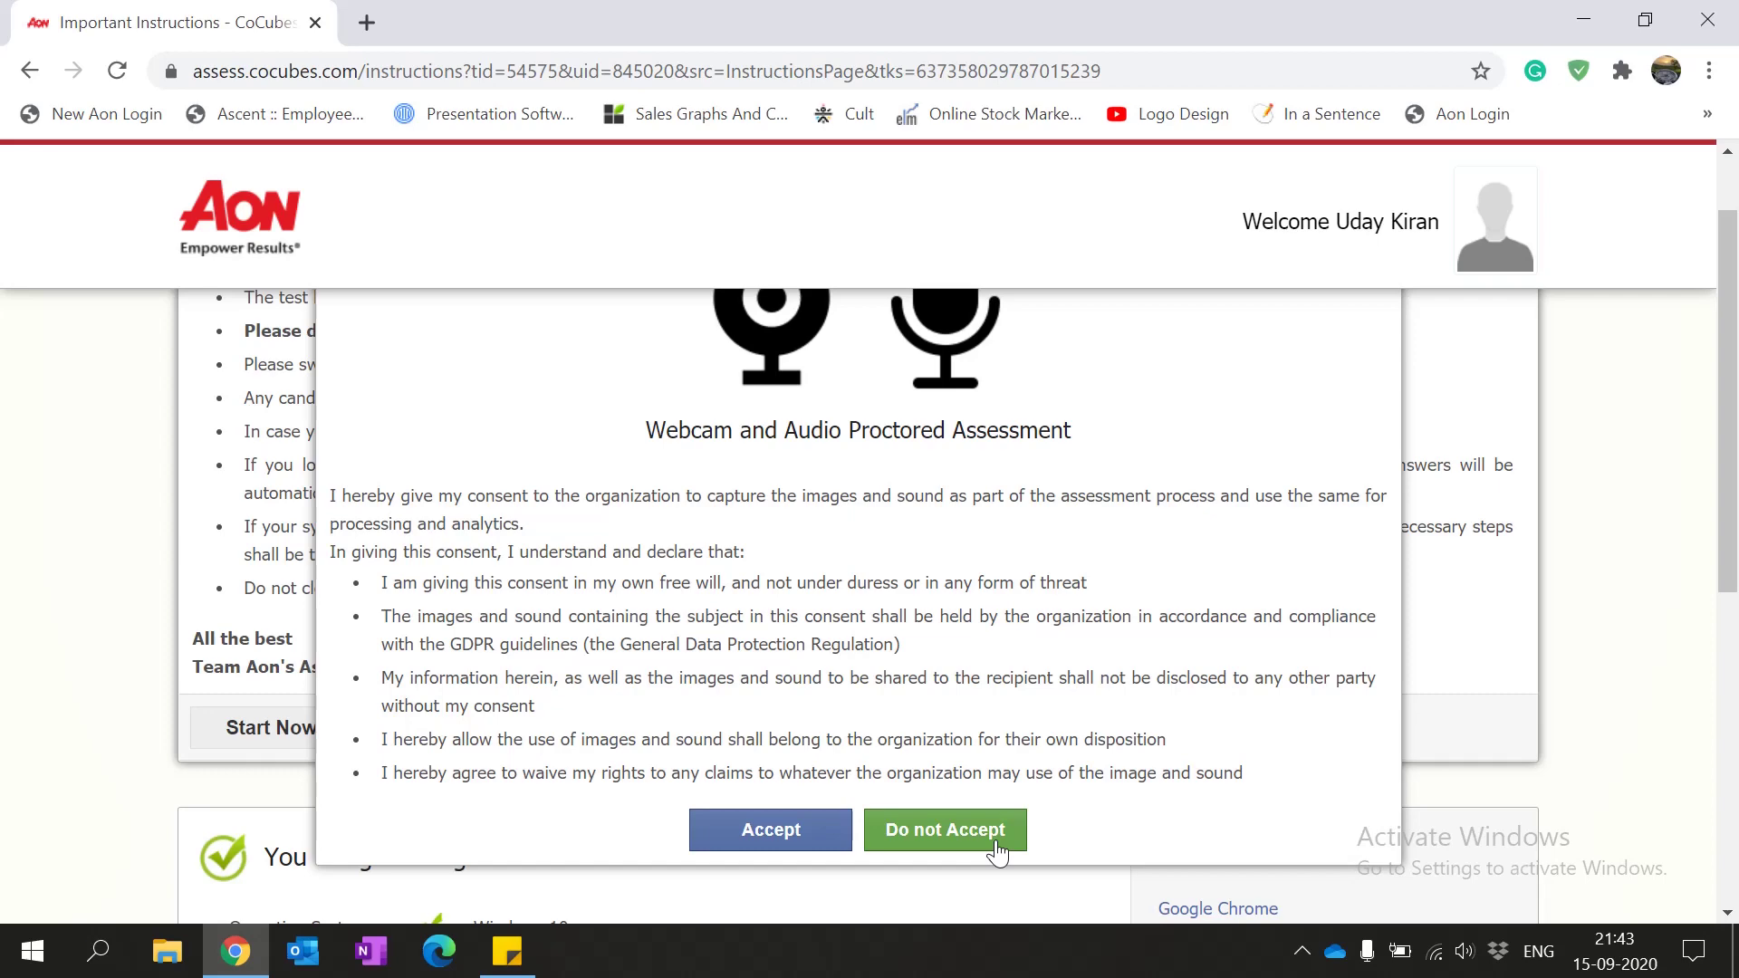
click(771, 831)
Step: Review the instructions and the 'You are good to go.' system check, then start the assessment
scroll(426, 571, up, 2)
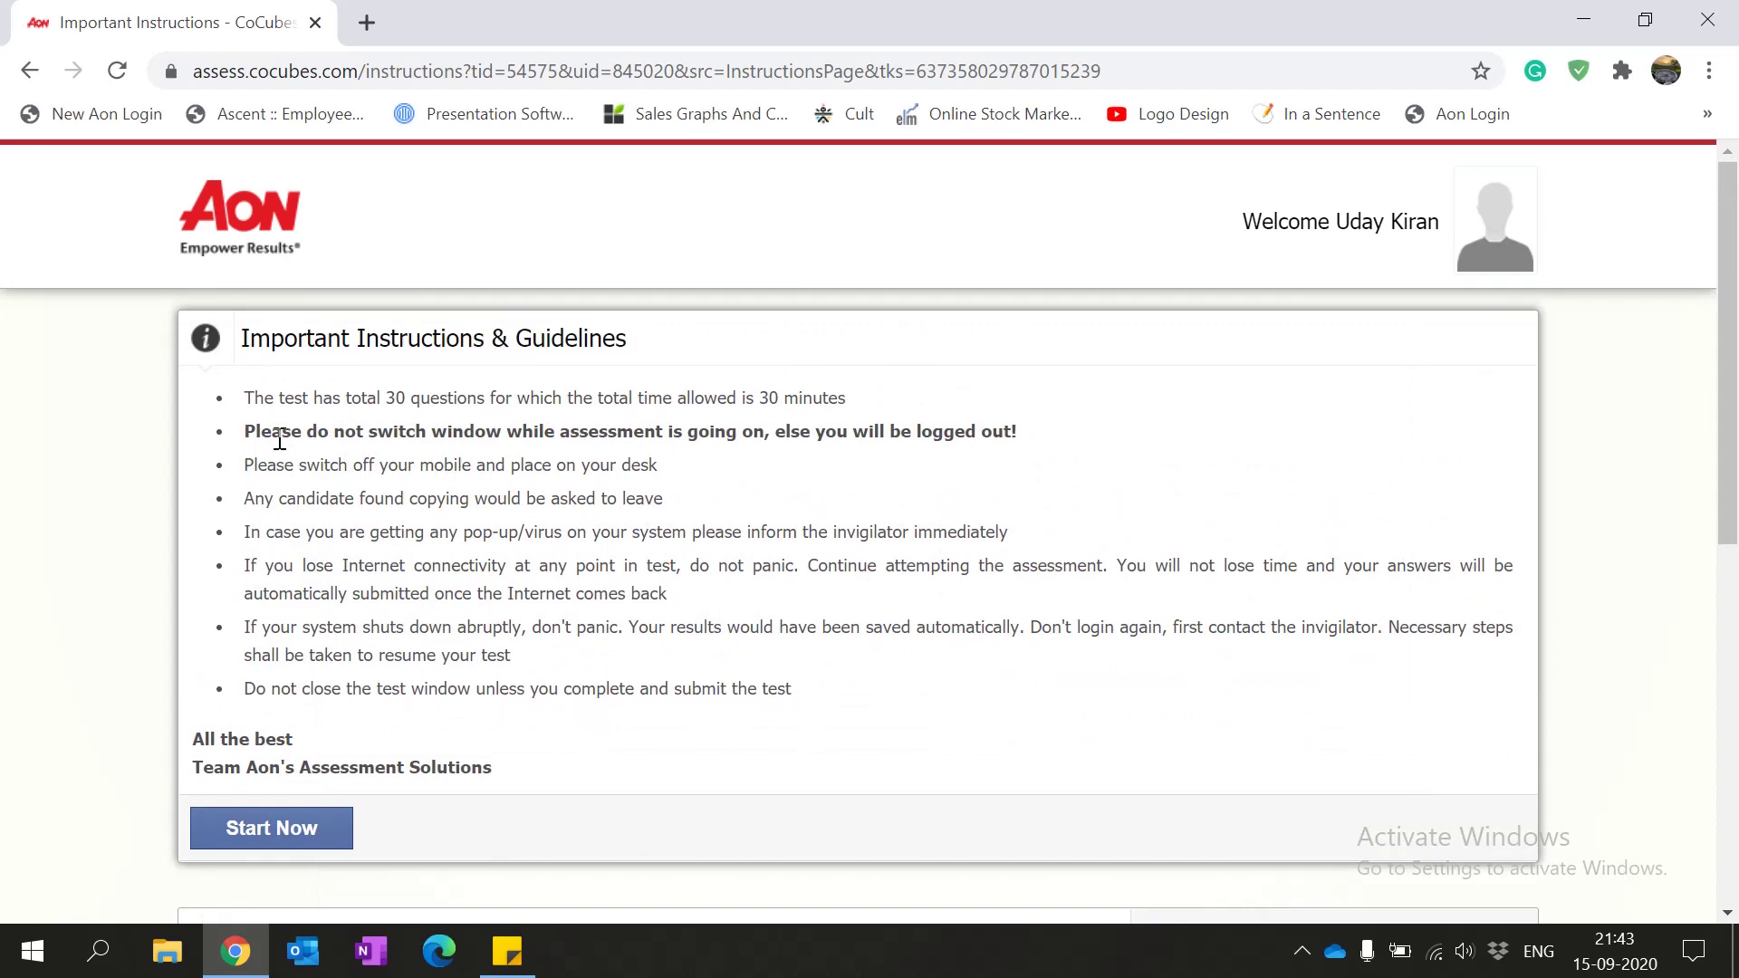
scroll(285, 661, down, 1)
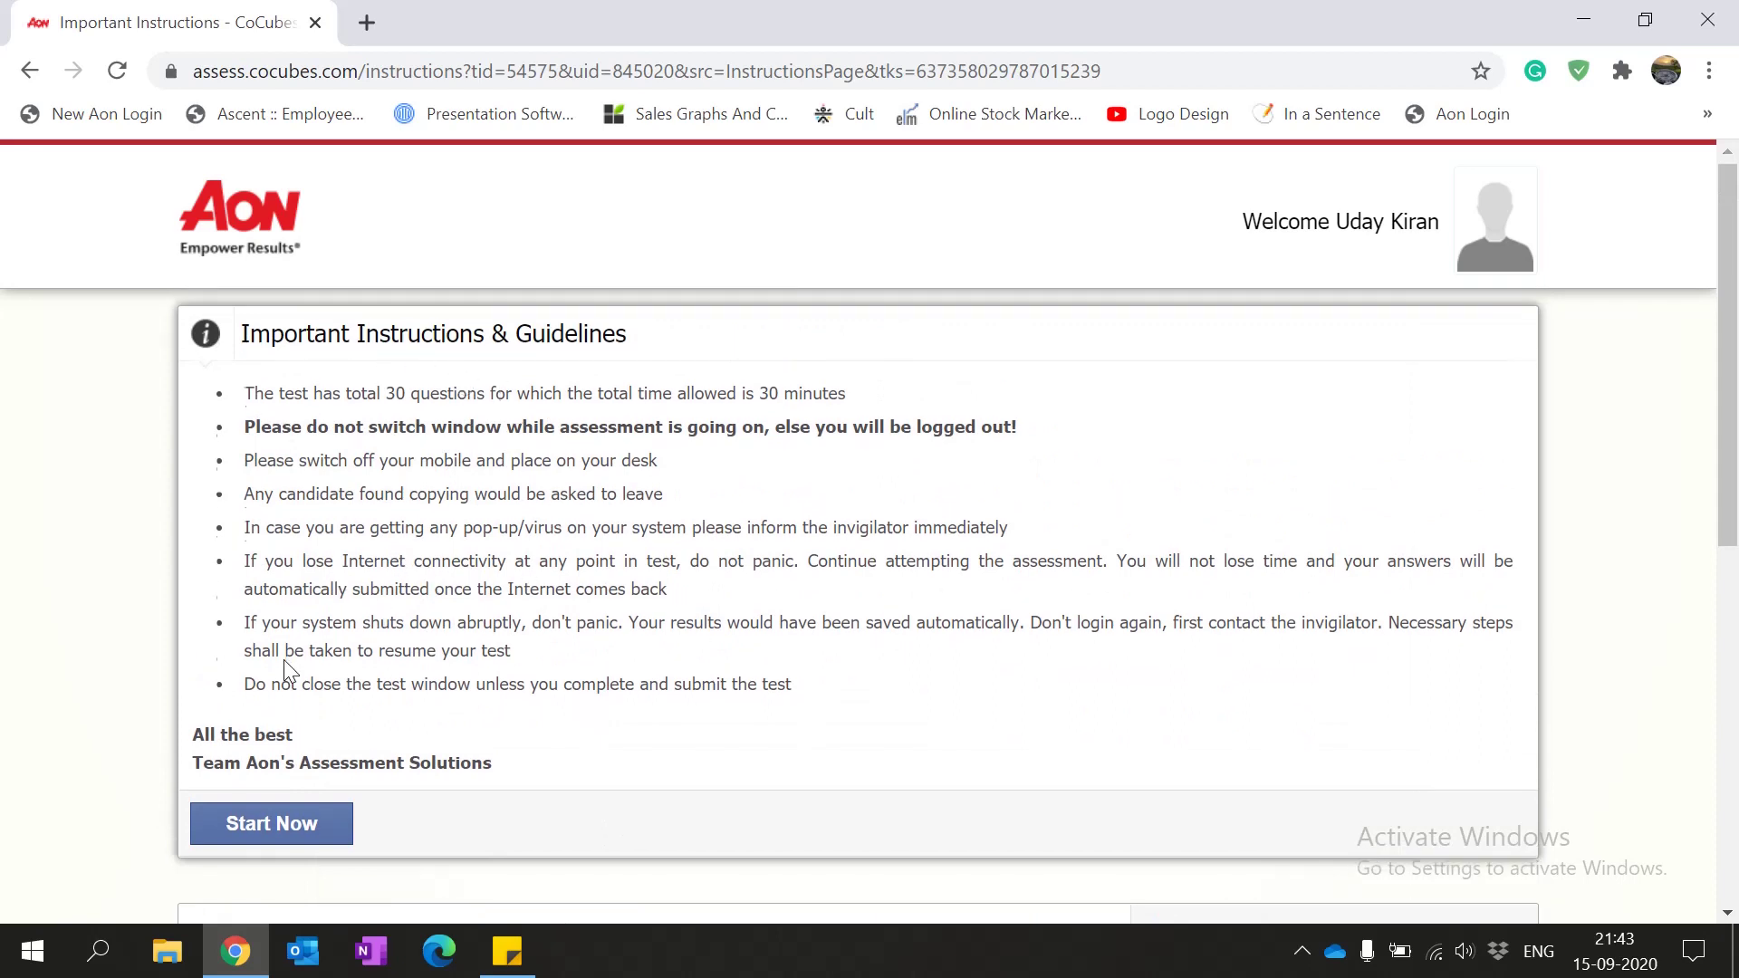
scroll(284, 665, down, 6)
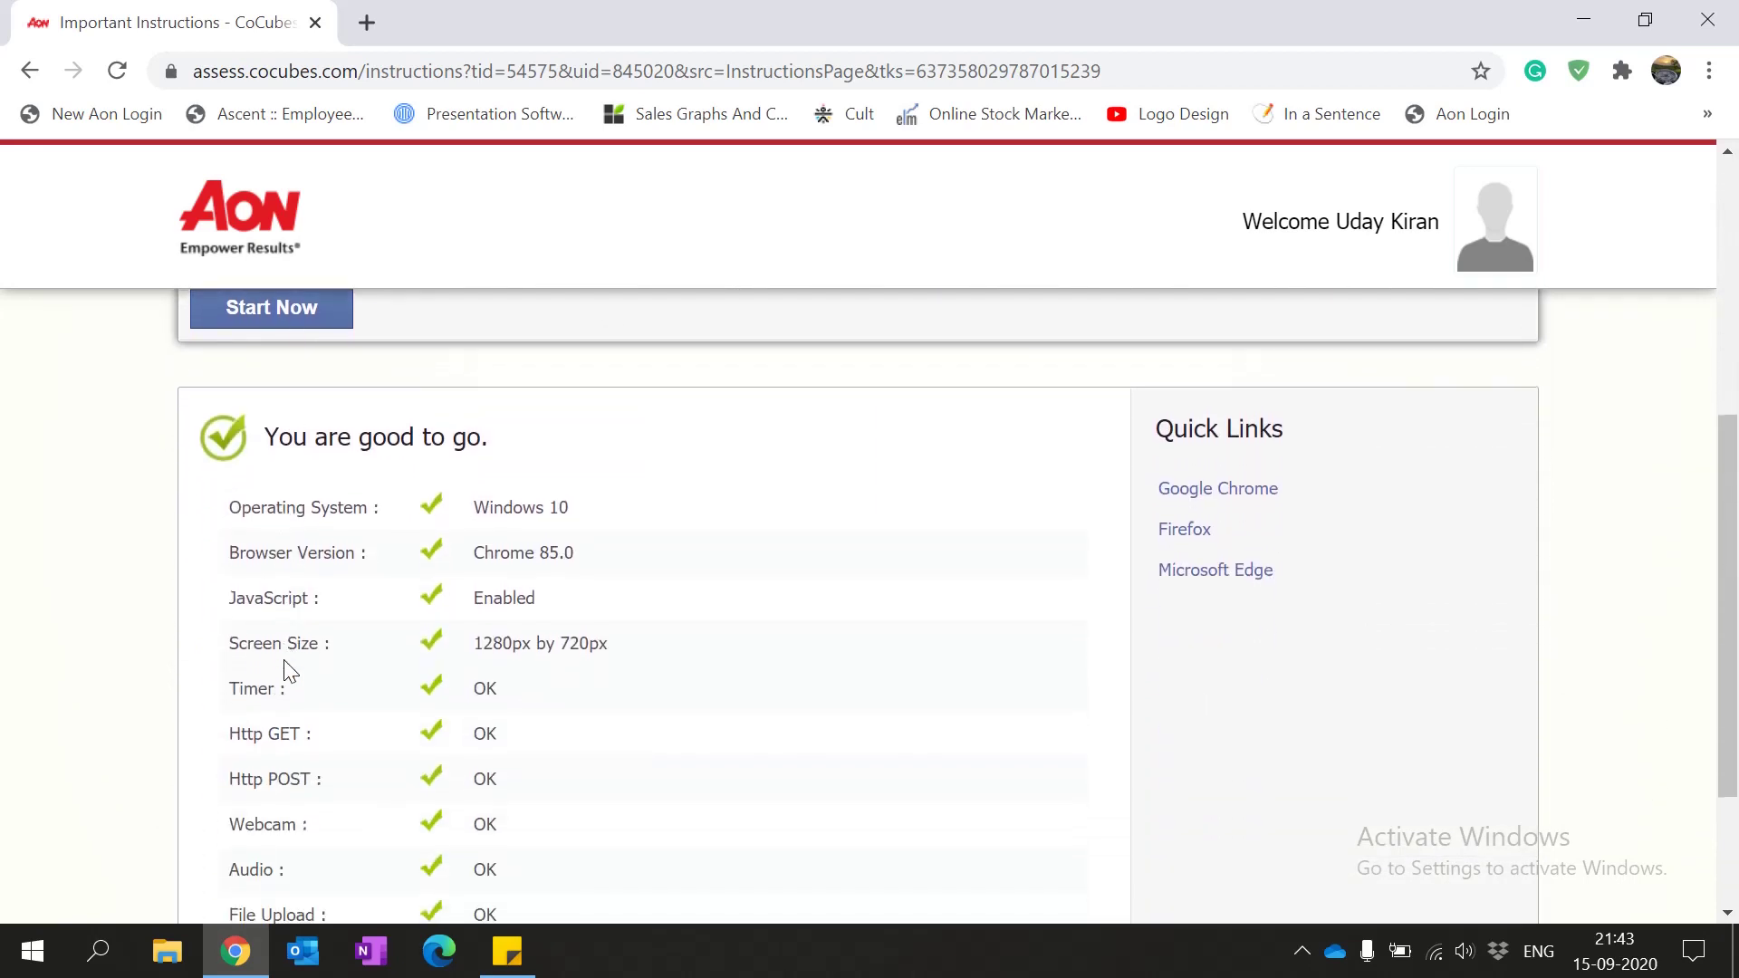
drag(495, 433, 270, 427)
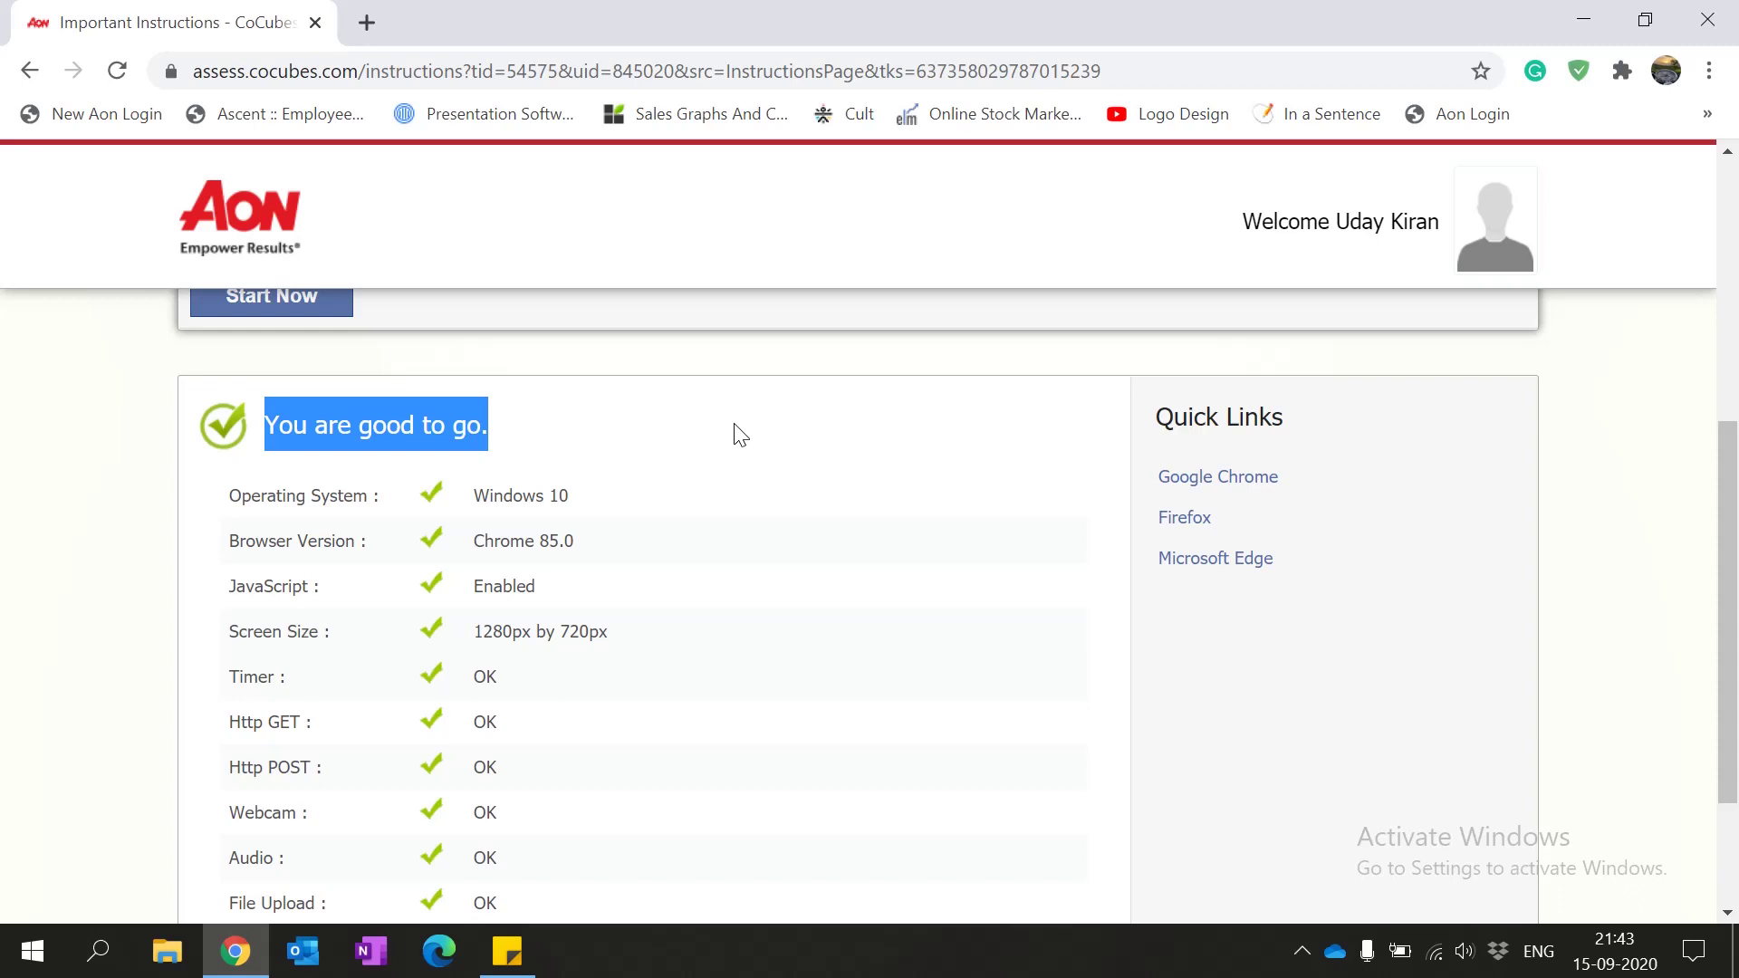
click(536, 439)
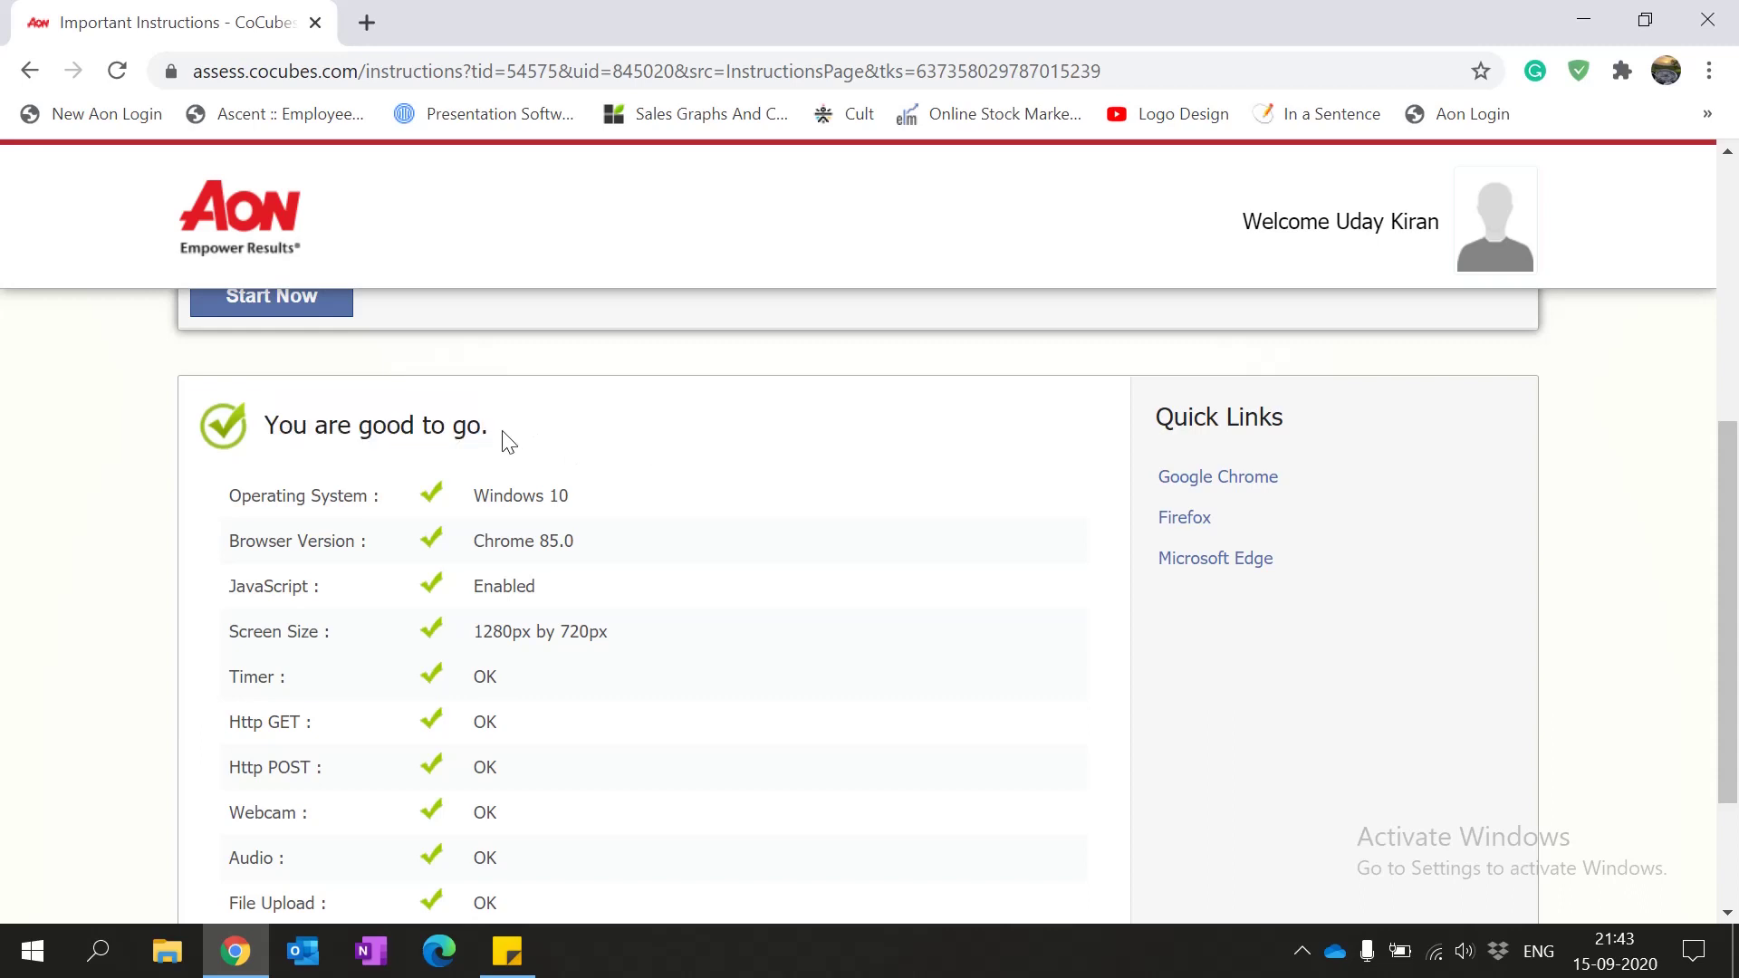
drag(508, 441, 267, 425)
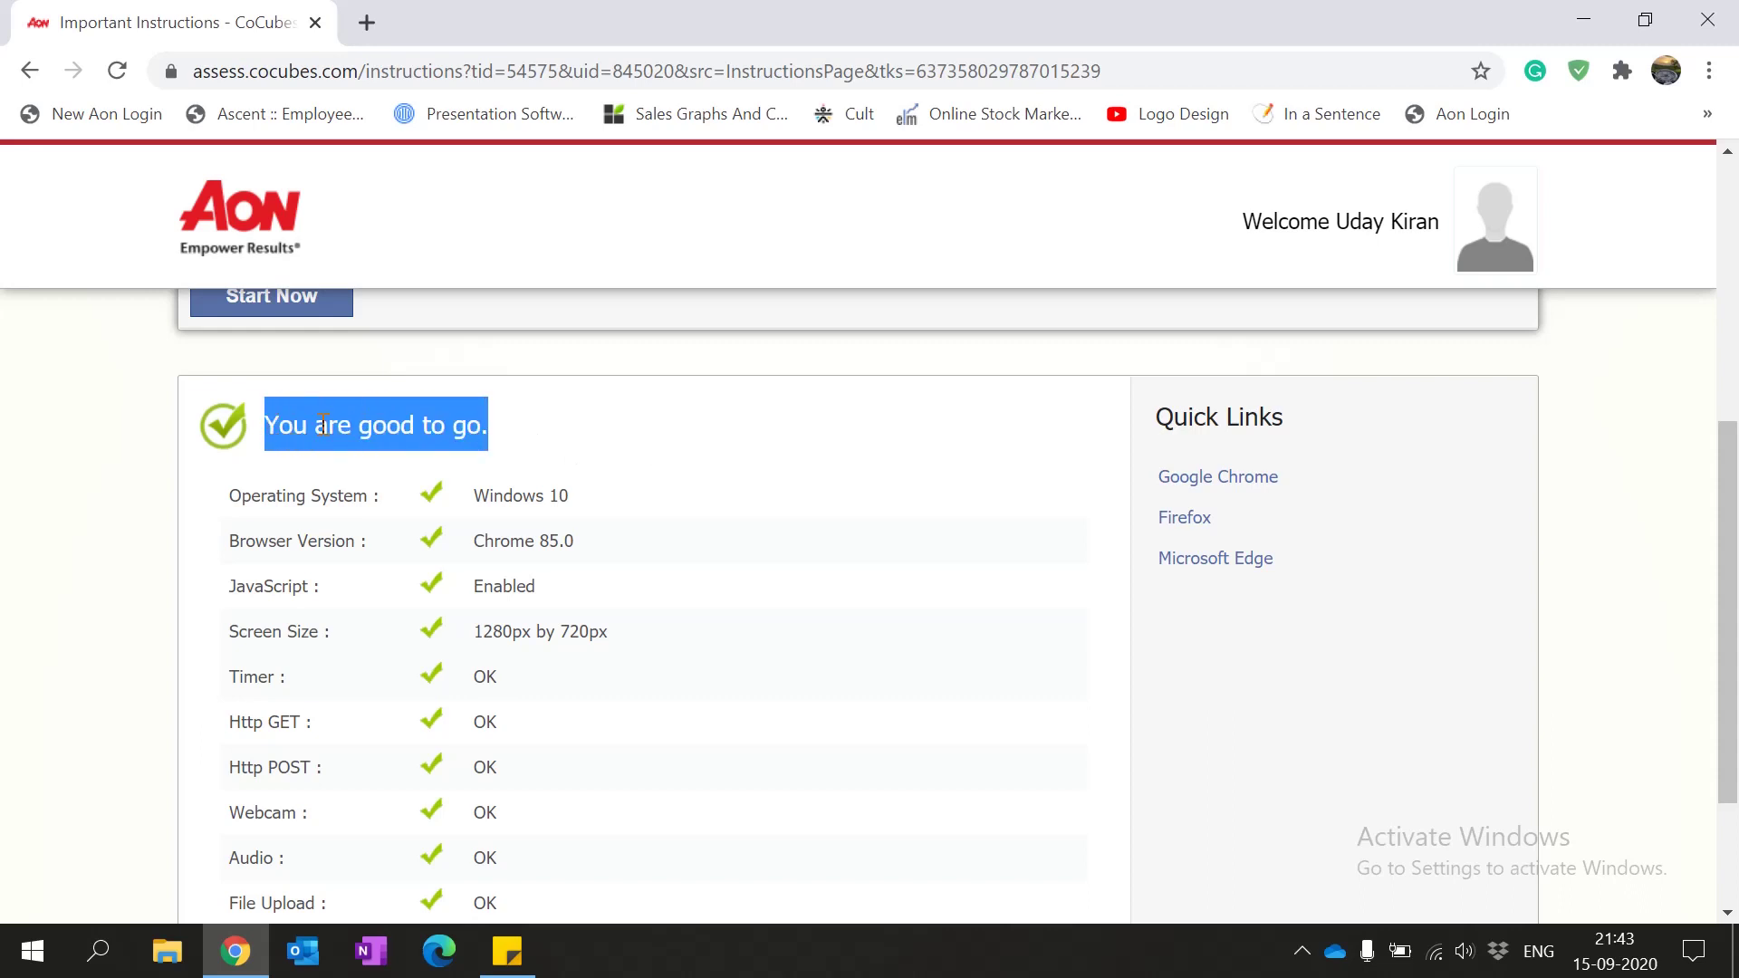
click(471, 430)
scroll(567, 443, up, 2)
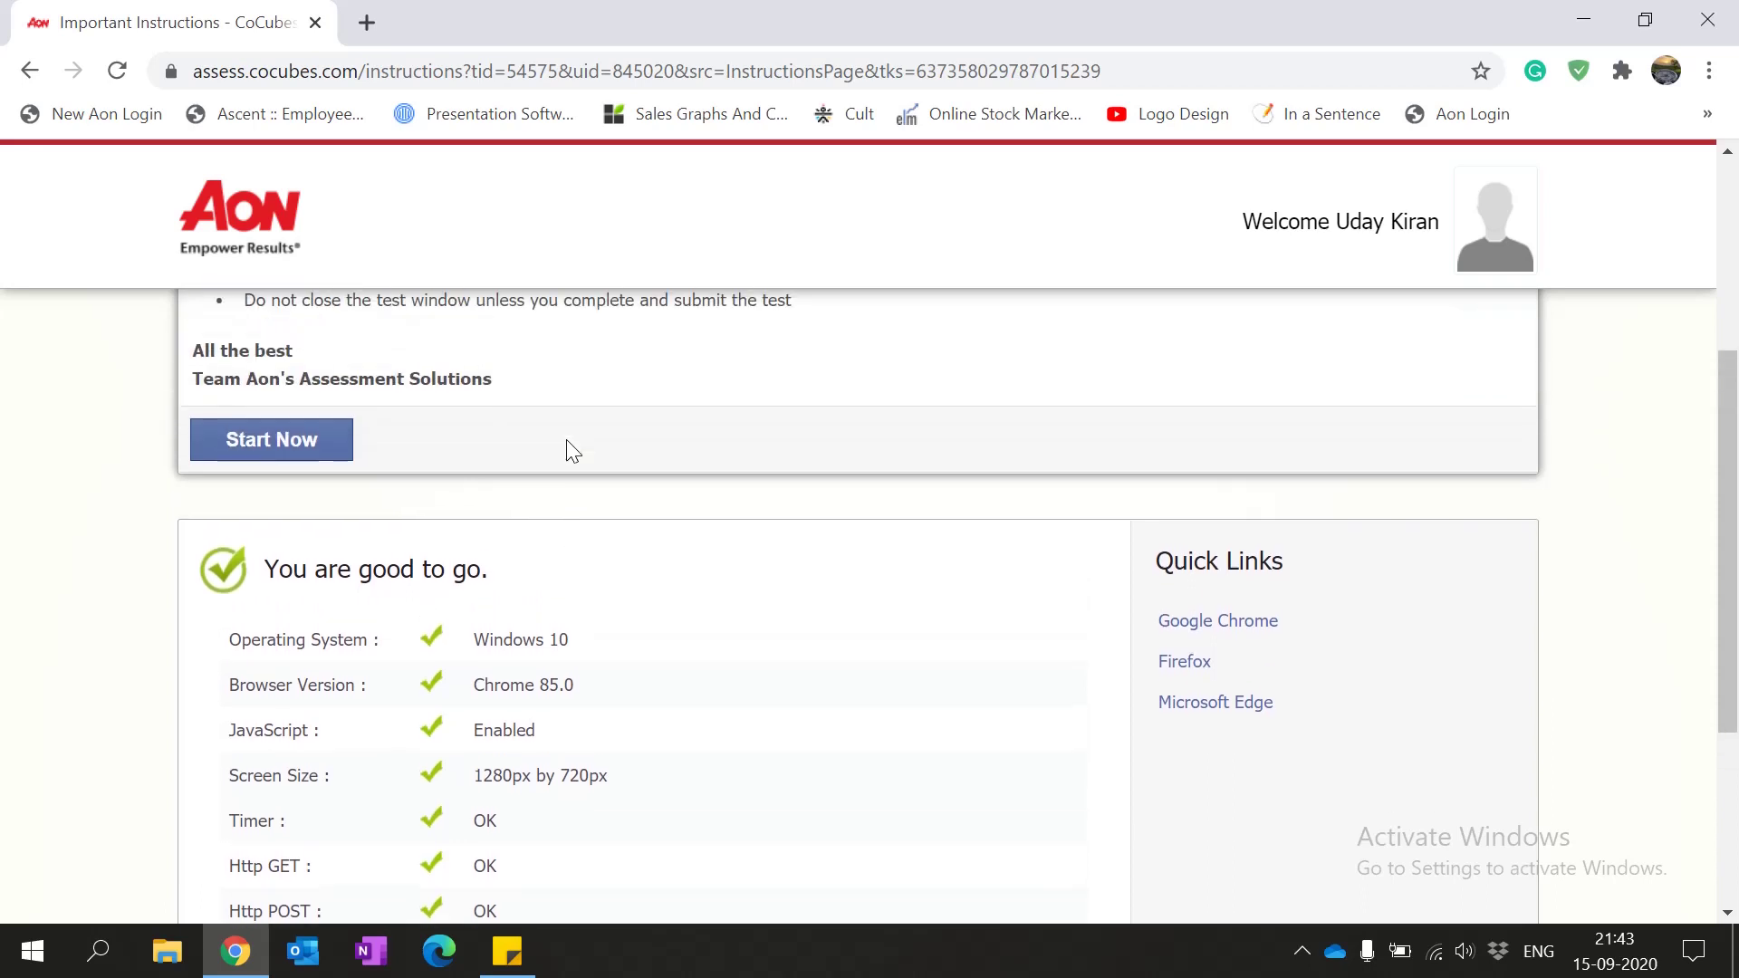
scroll(567, 438, up, 2)
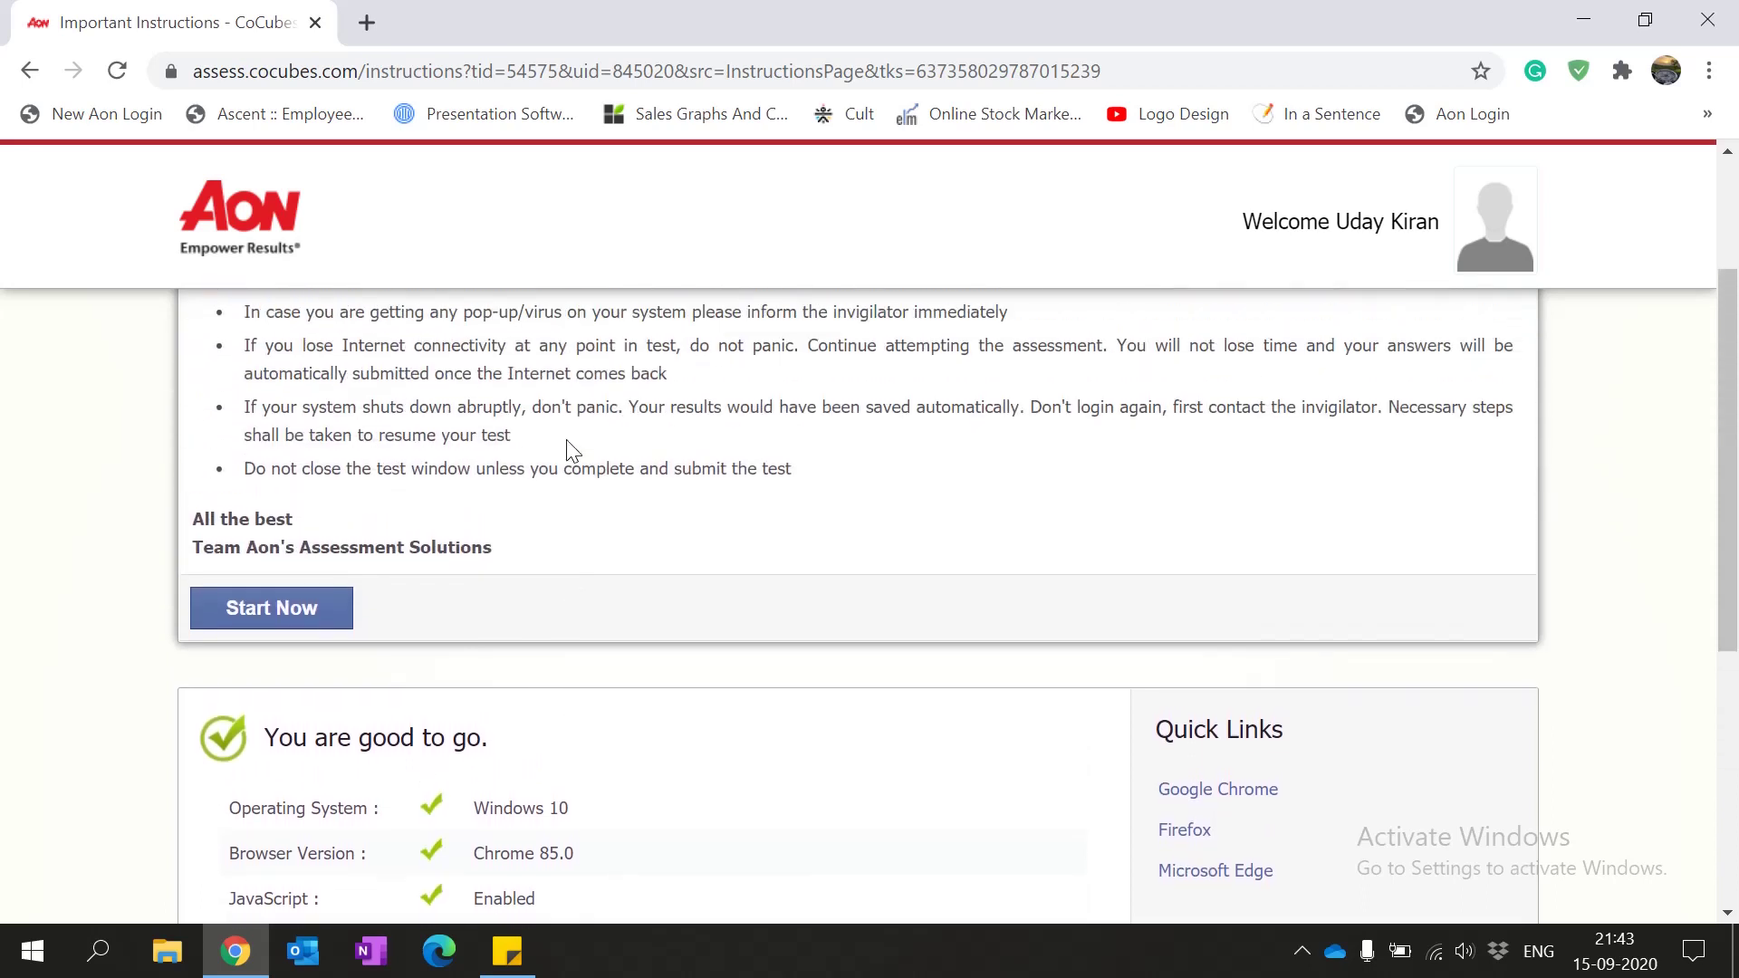
click(293, 615)
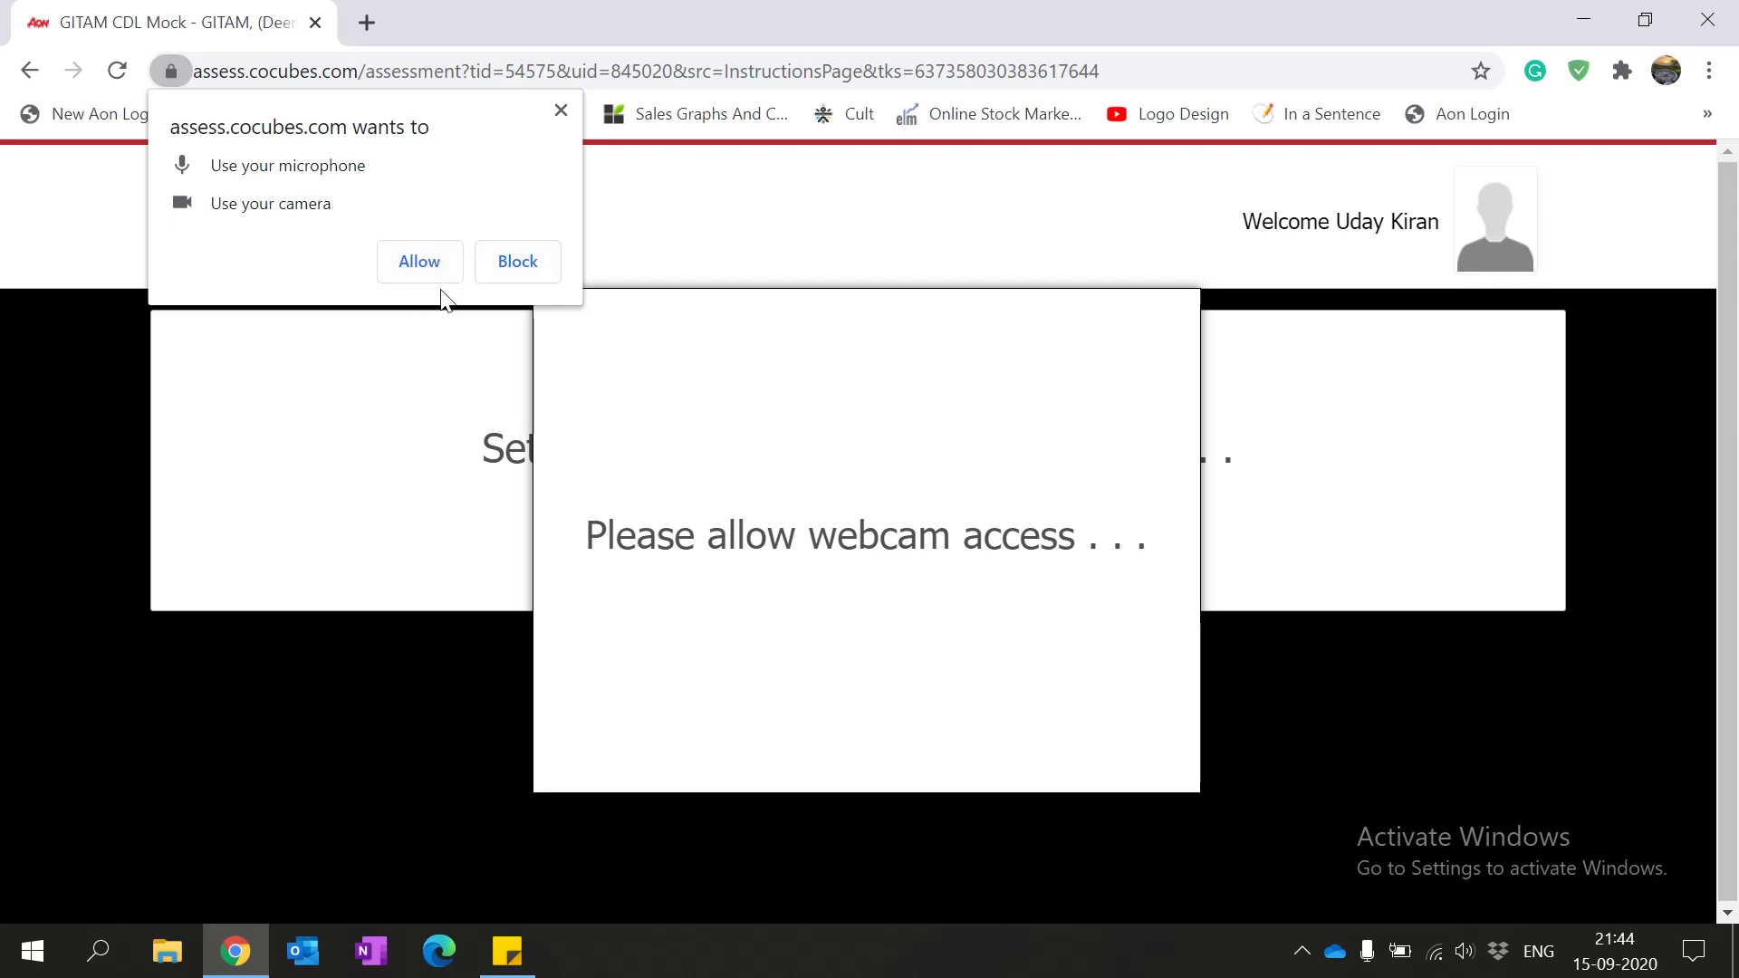
Step: Allow camera and microphone access and accept the captured webcam photo
click(426, 276)
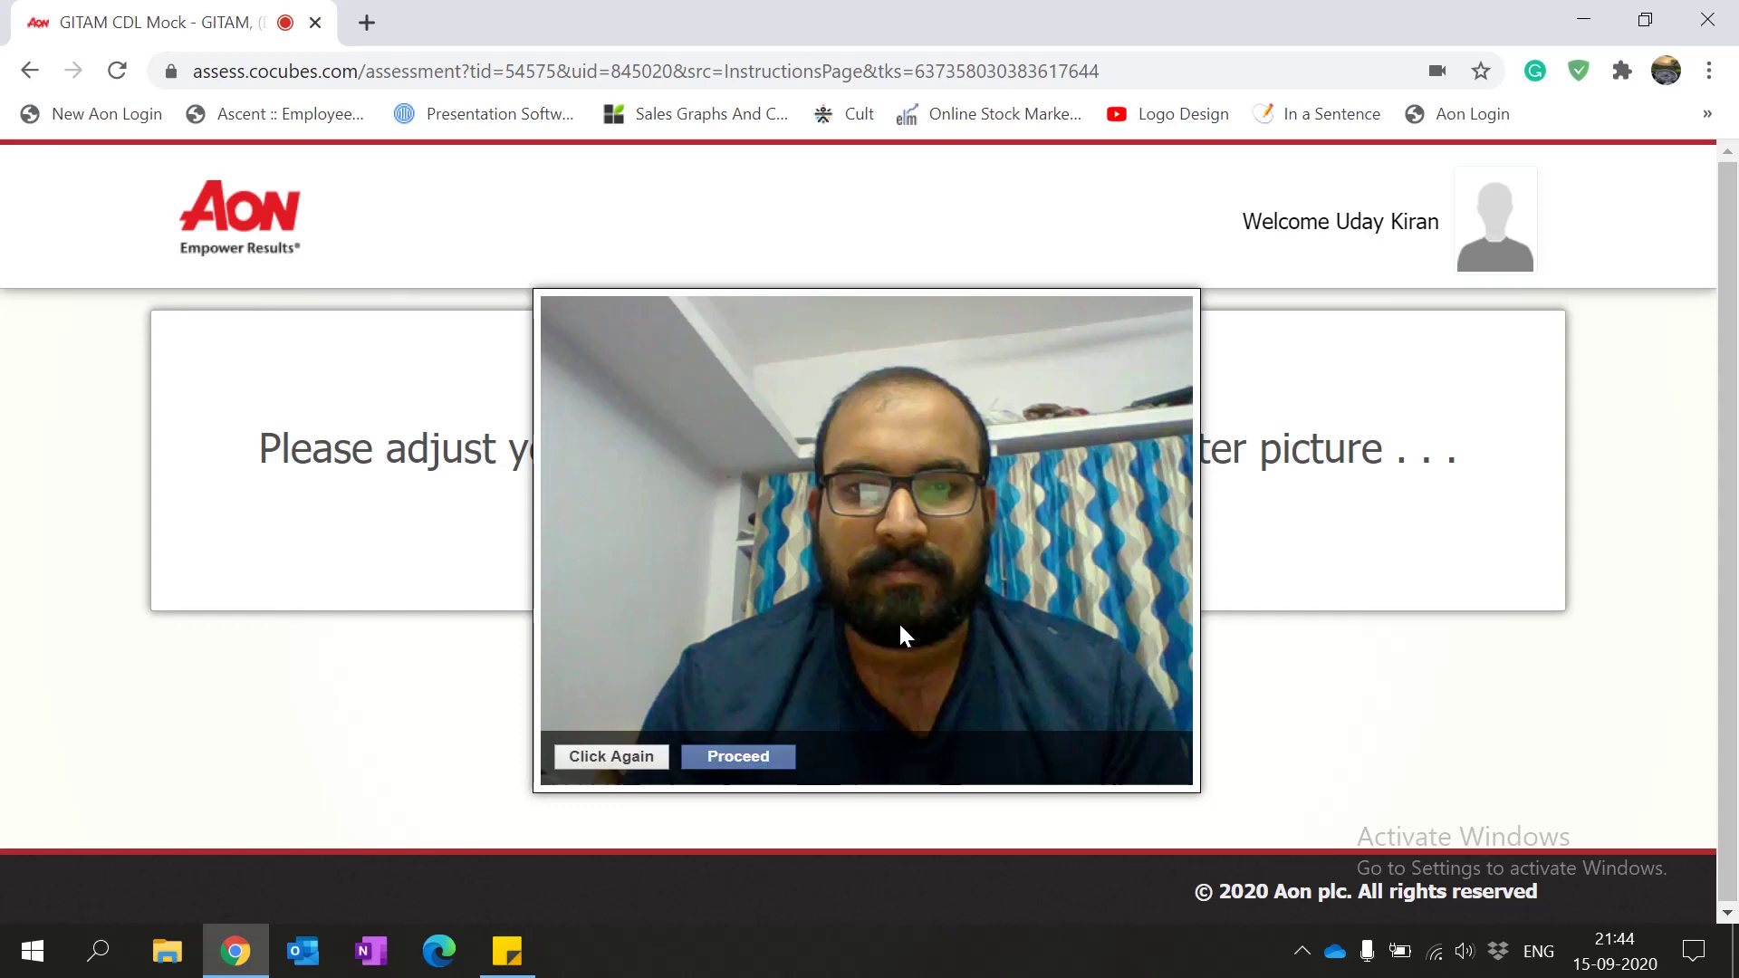
click(740, 758)
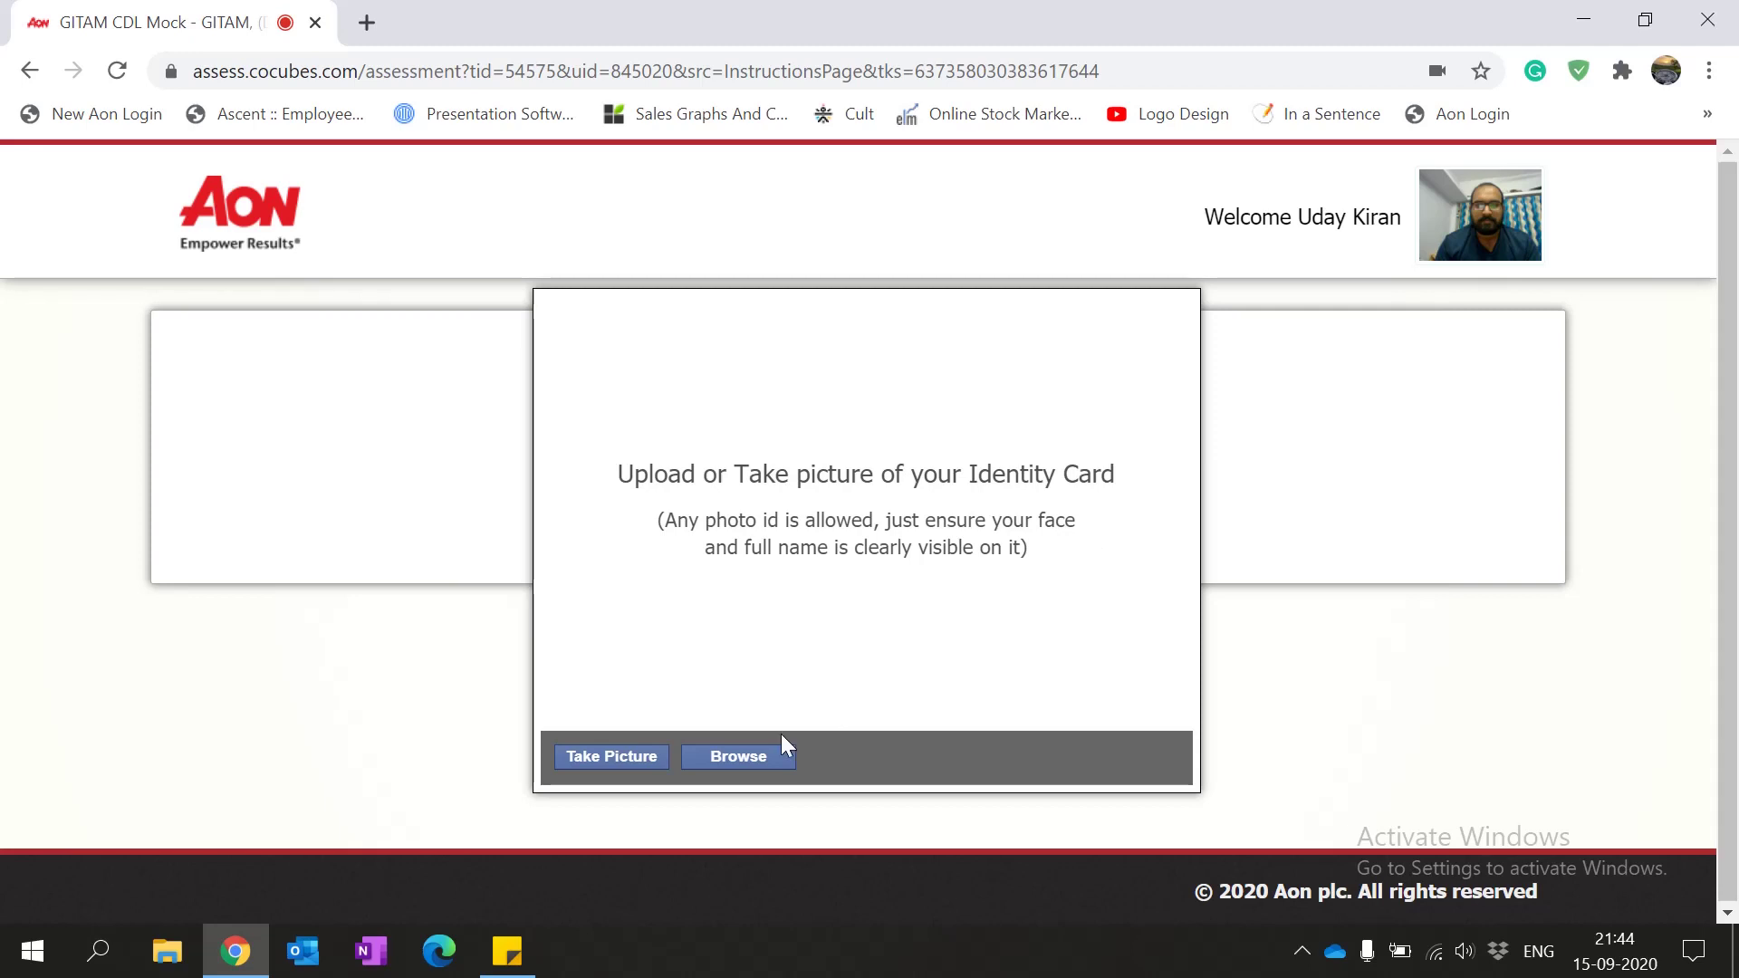
Step: Photograph the identity card, accept it, and switch the assessment to fullscreen
click(612, 757)
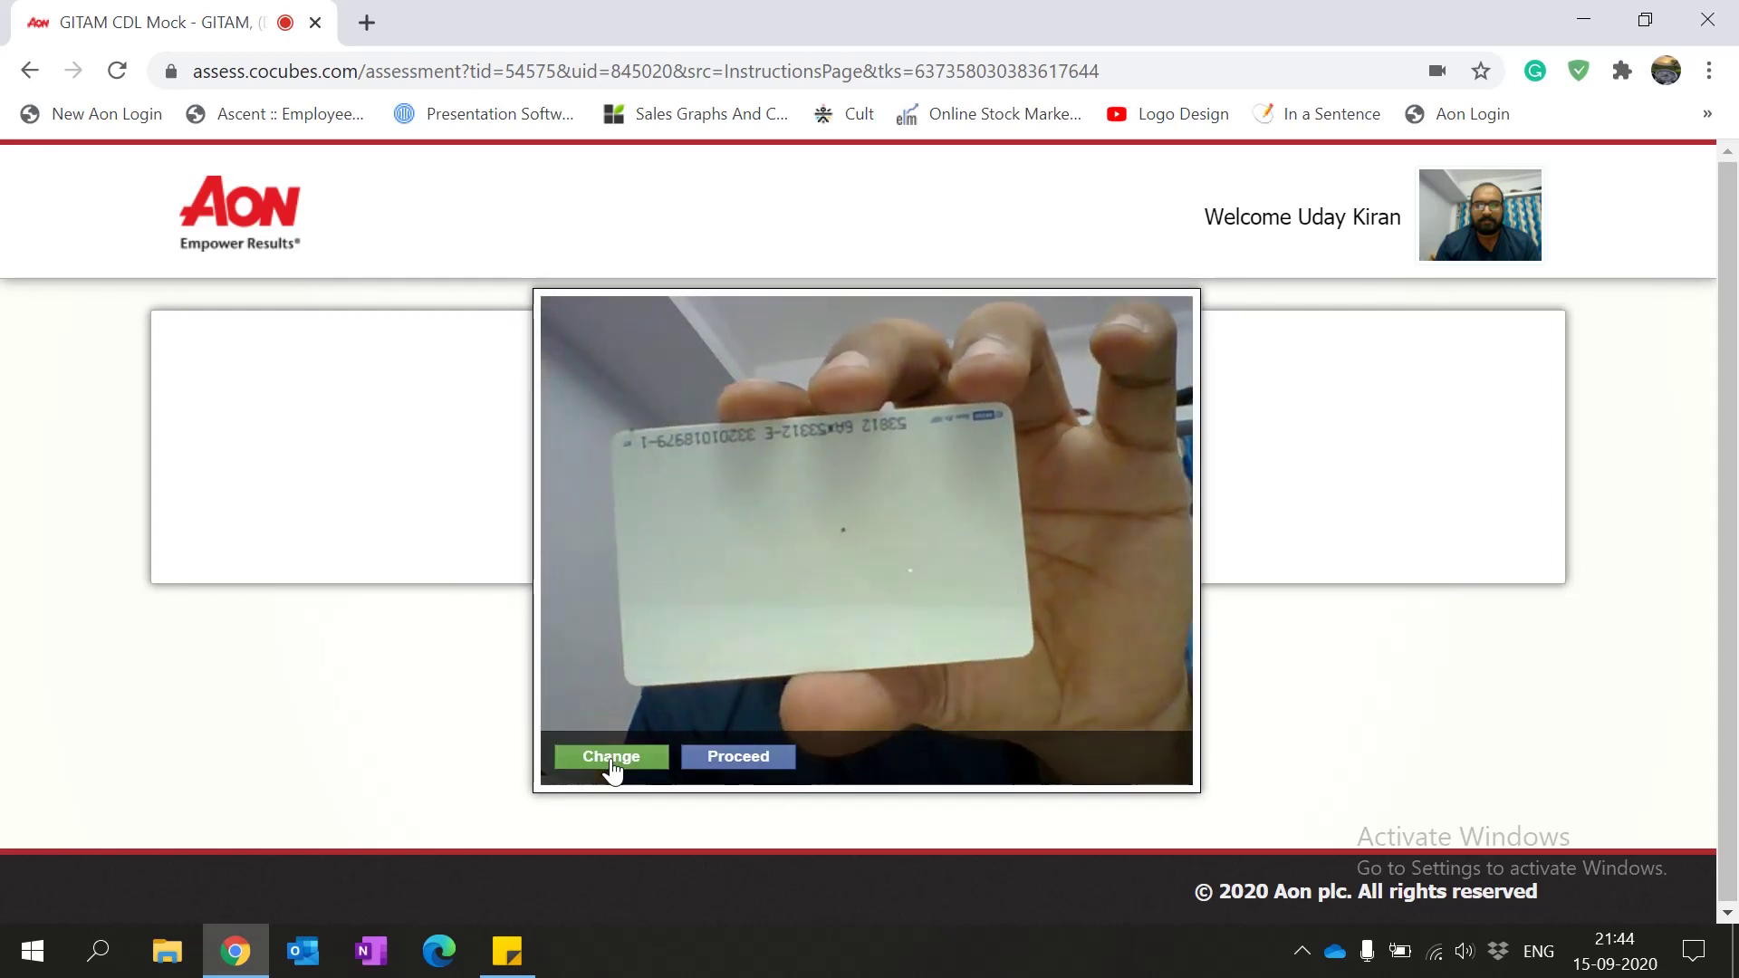
click(739, 758)
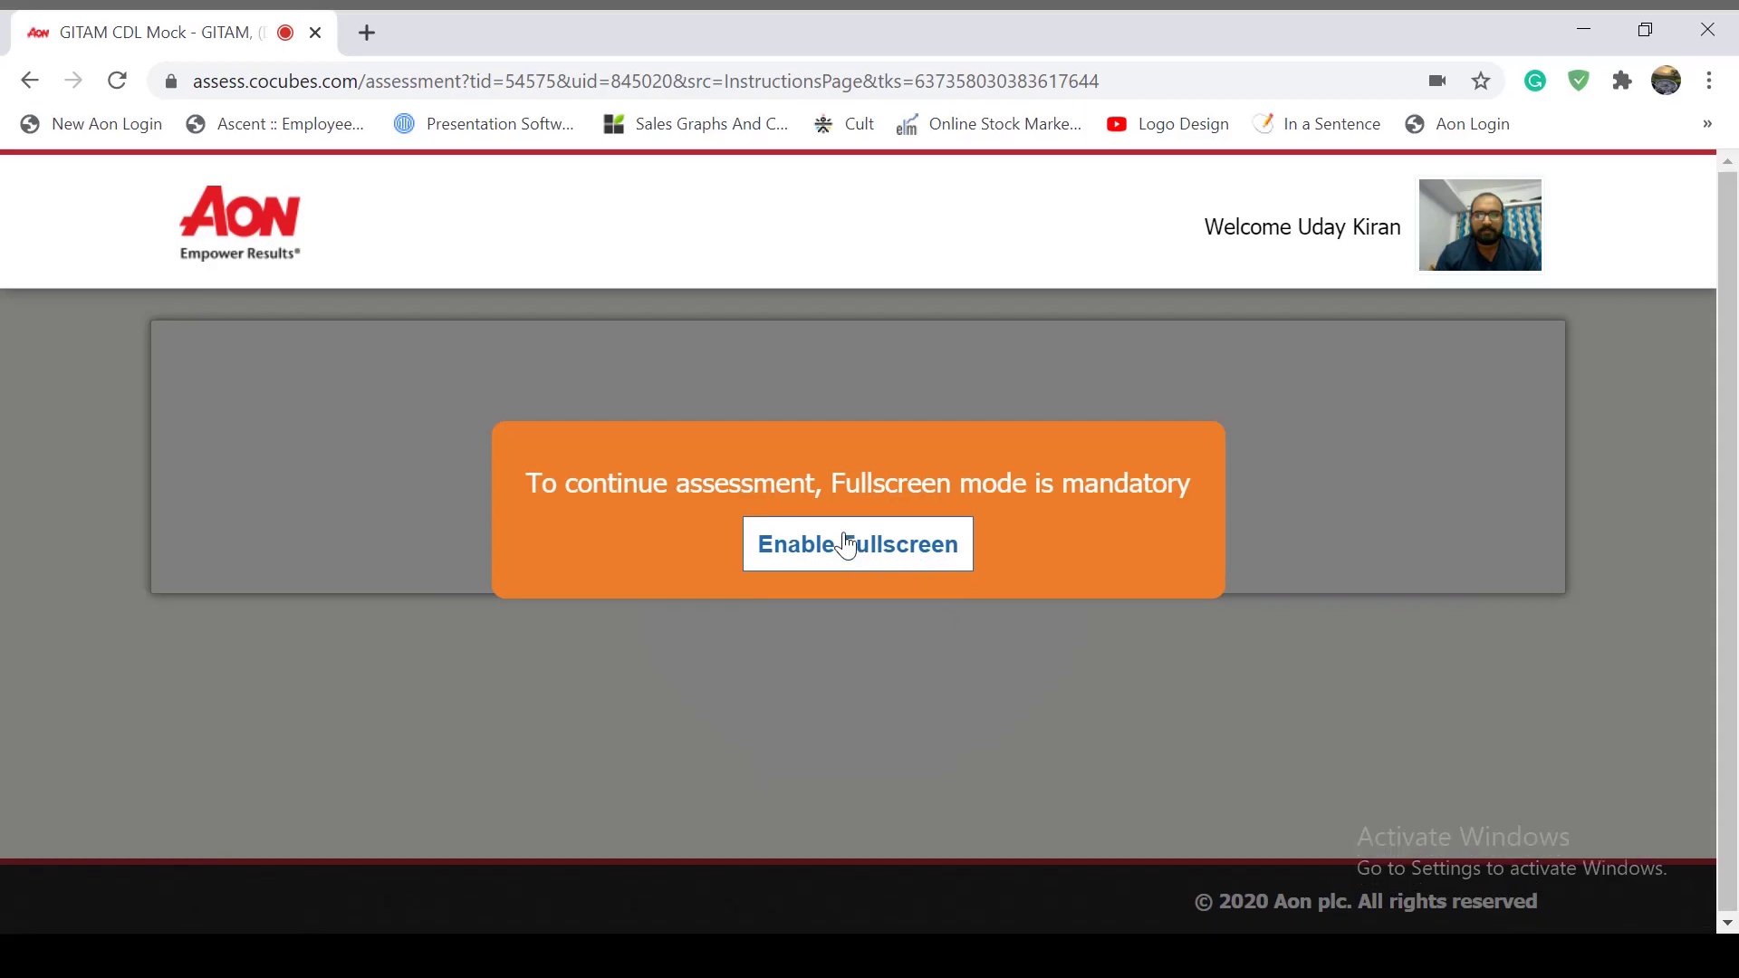
click(845, 544)
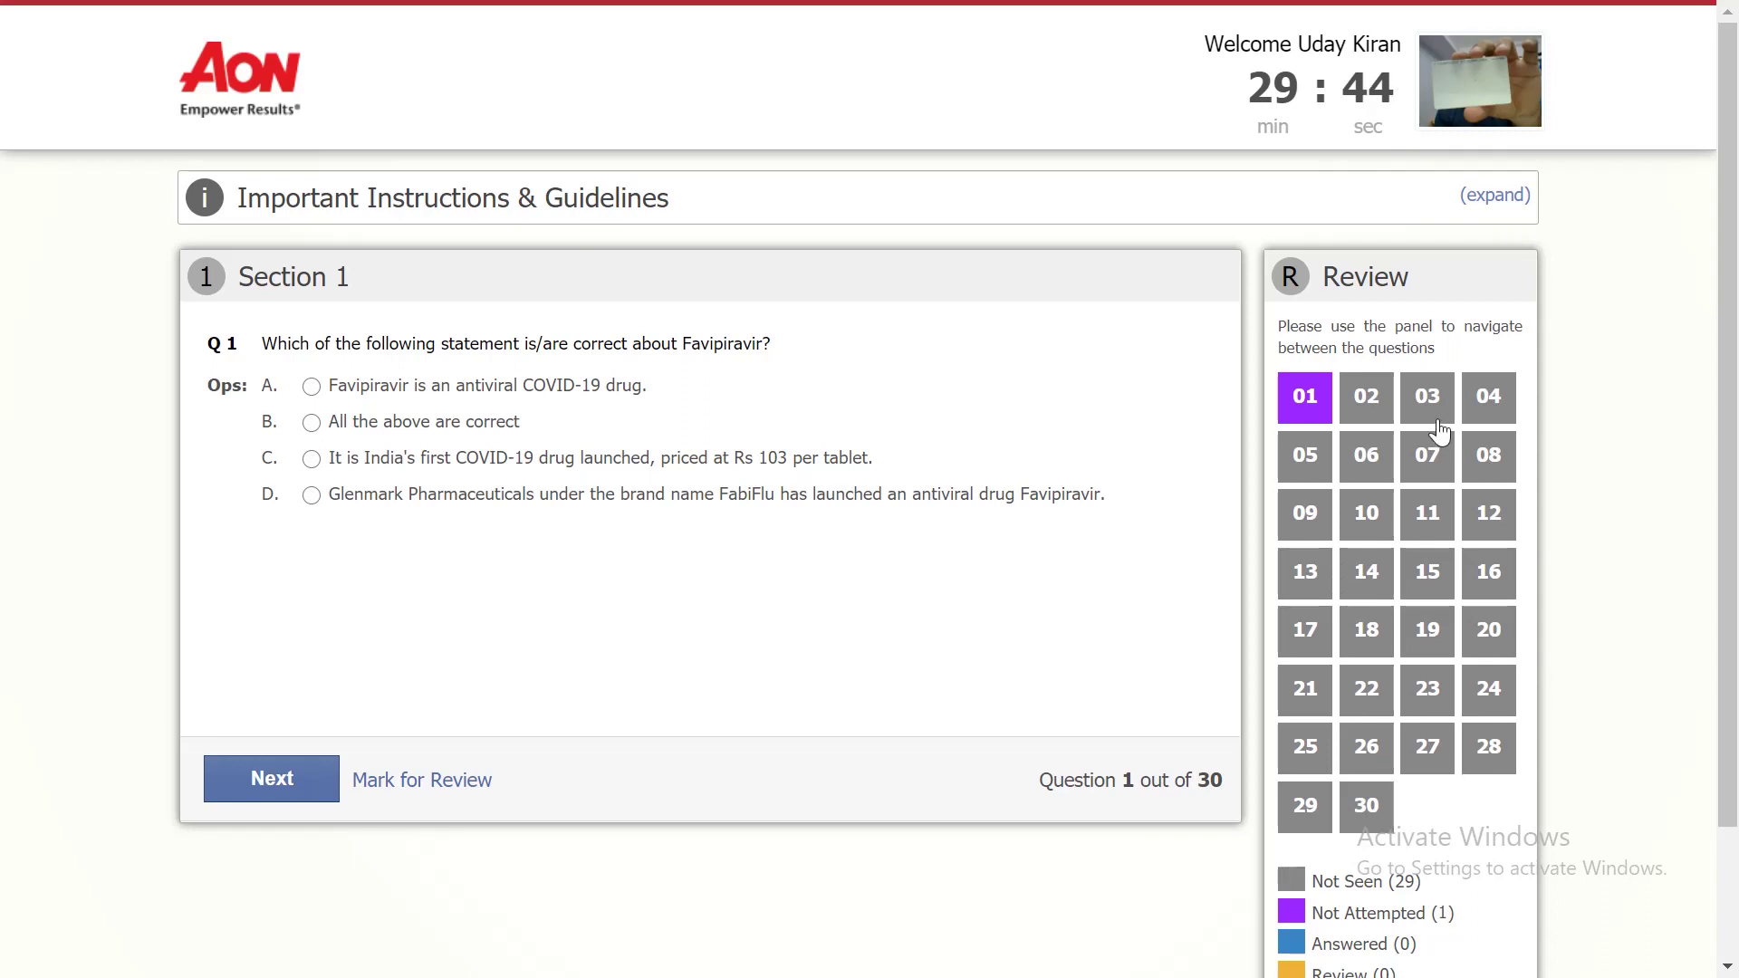
Step: Answer Q1 with the antiviral drug statement, Q2 COnV-20, Q3 suspended inorganic matter, Q4 875
click(400, 399)
click(291, 790)
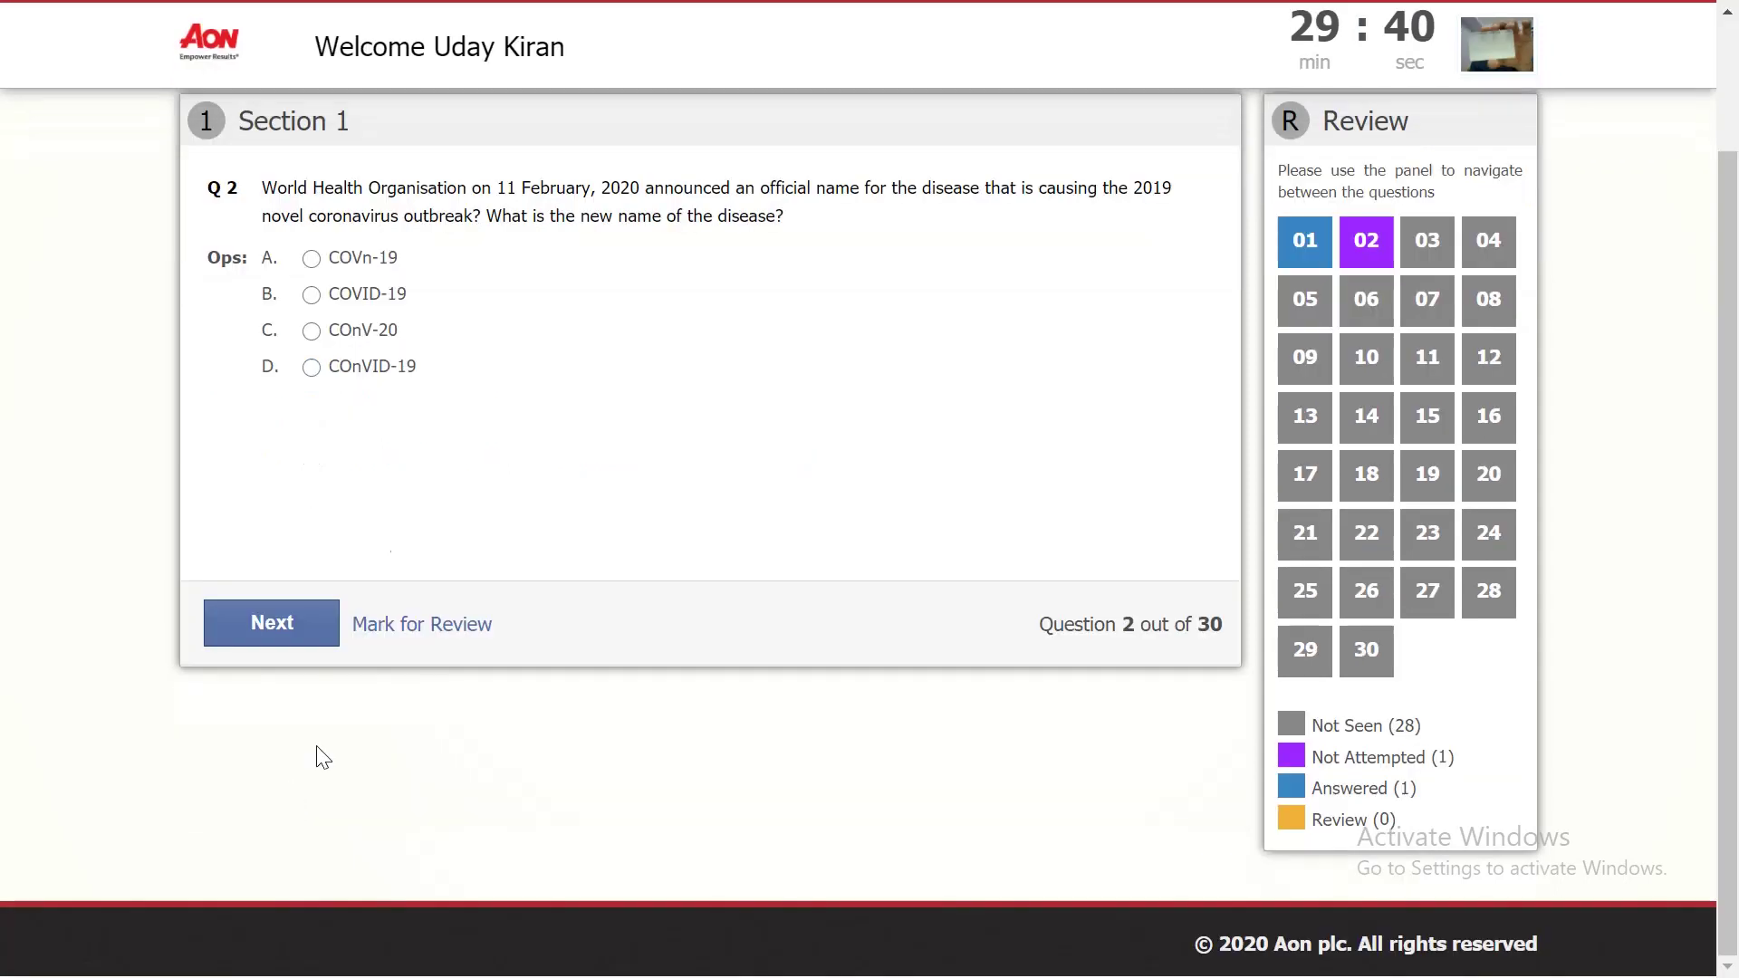
click(337, 333)
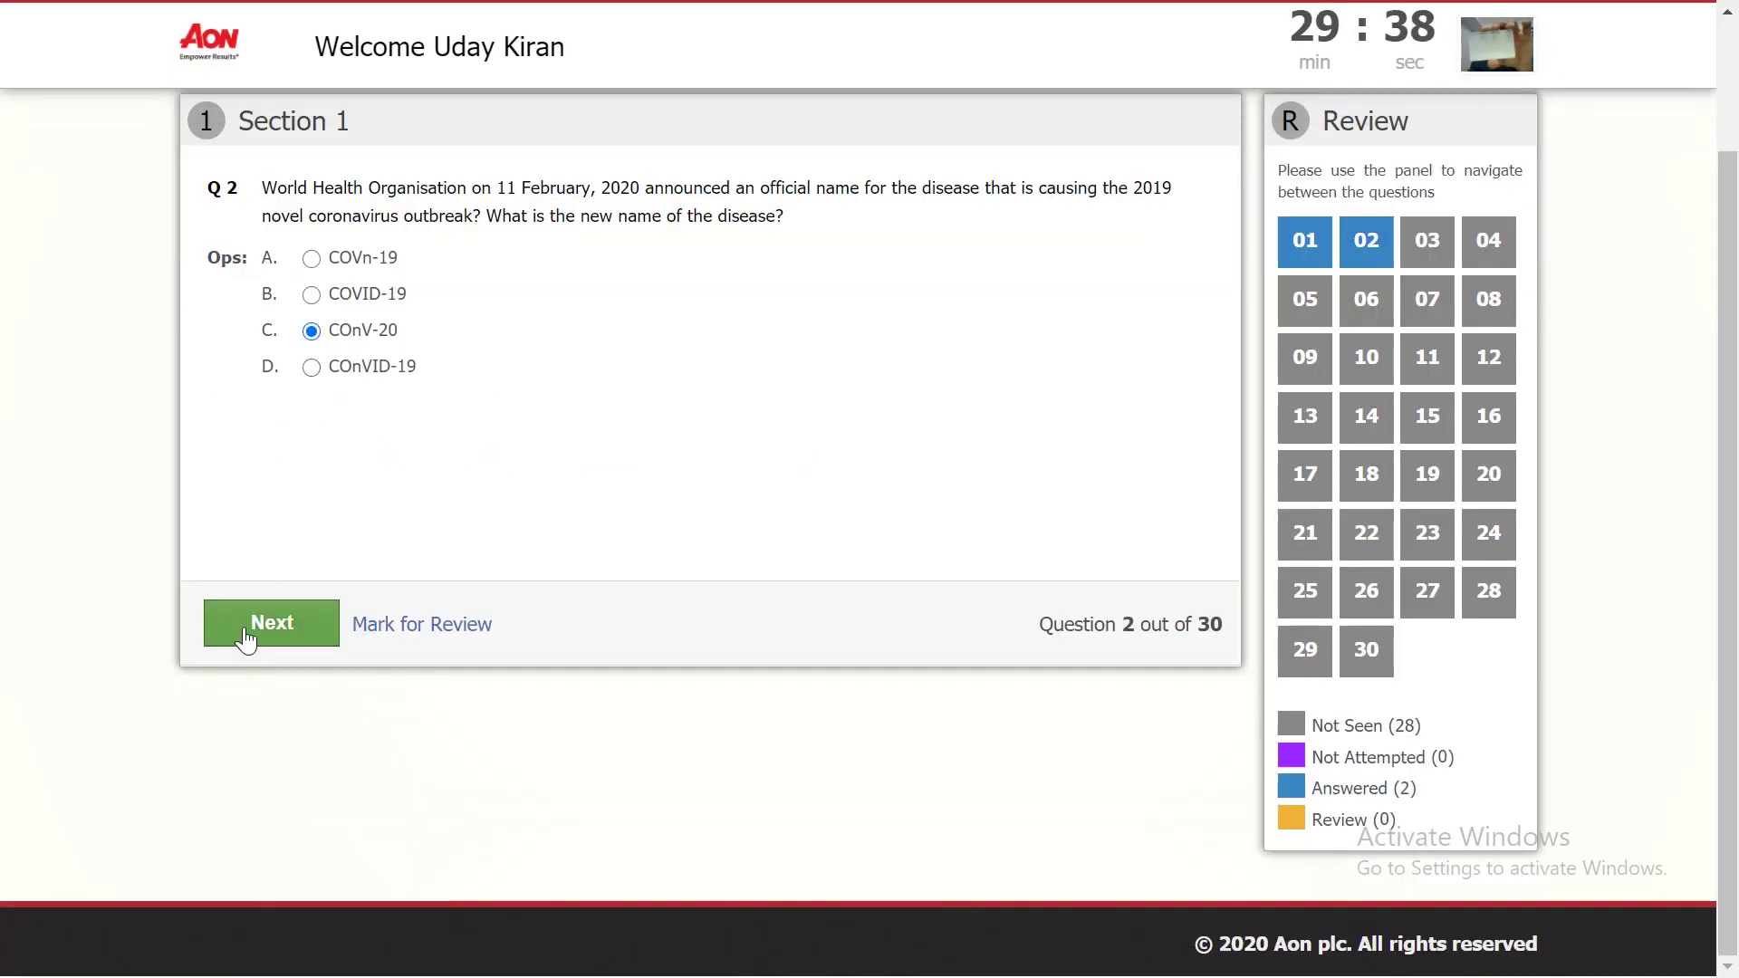
click(247, 639)
click(366, 302)
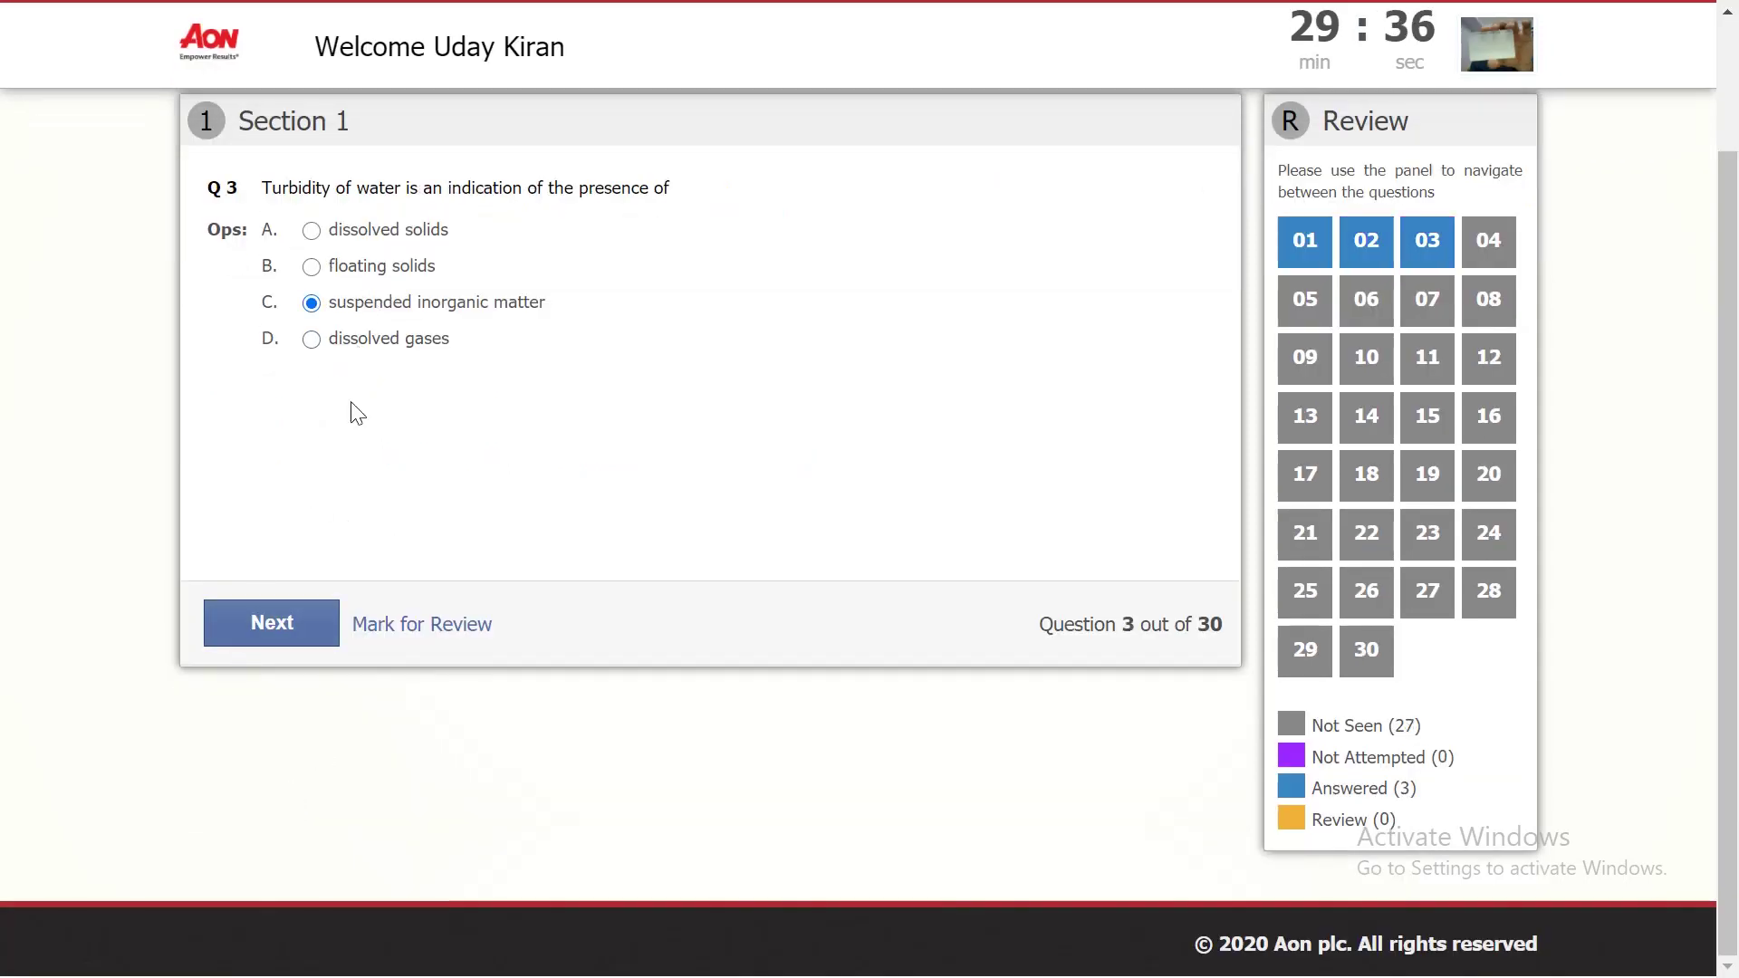
click(272, 622)
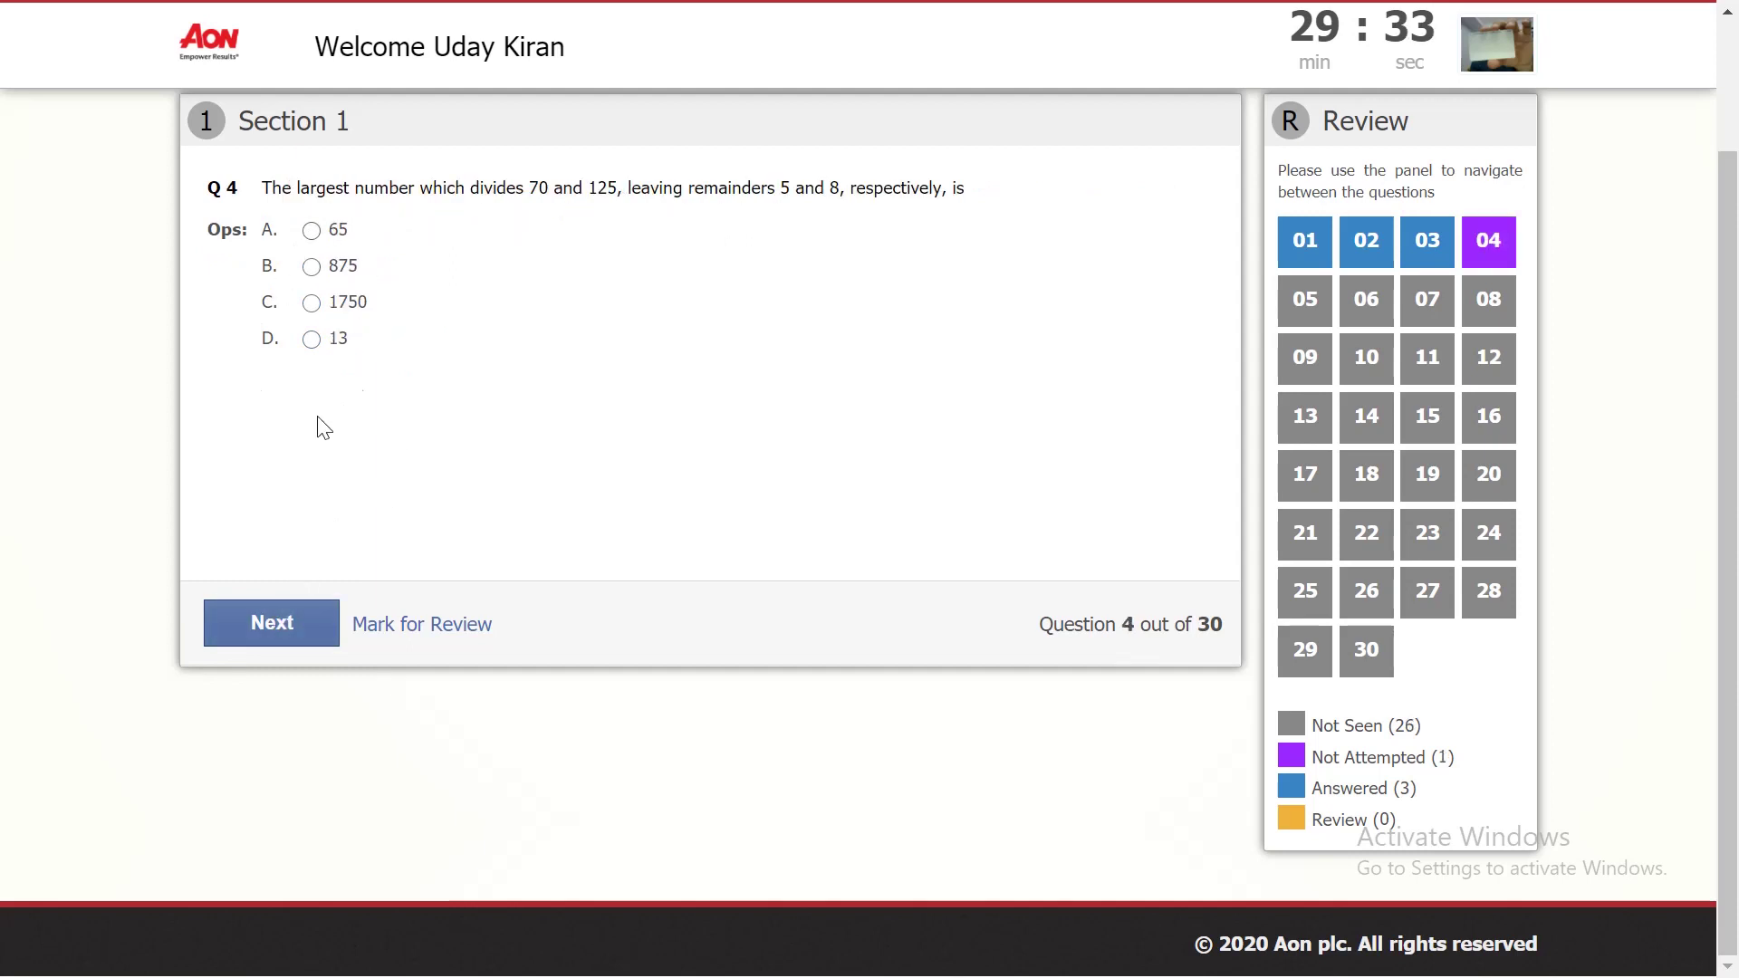
click(284, 631)
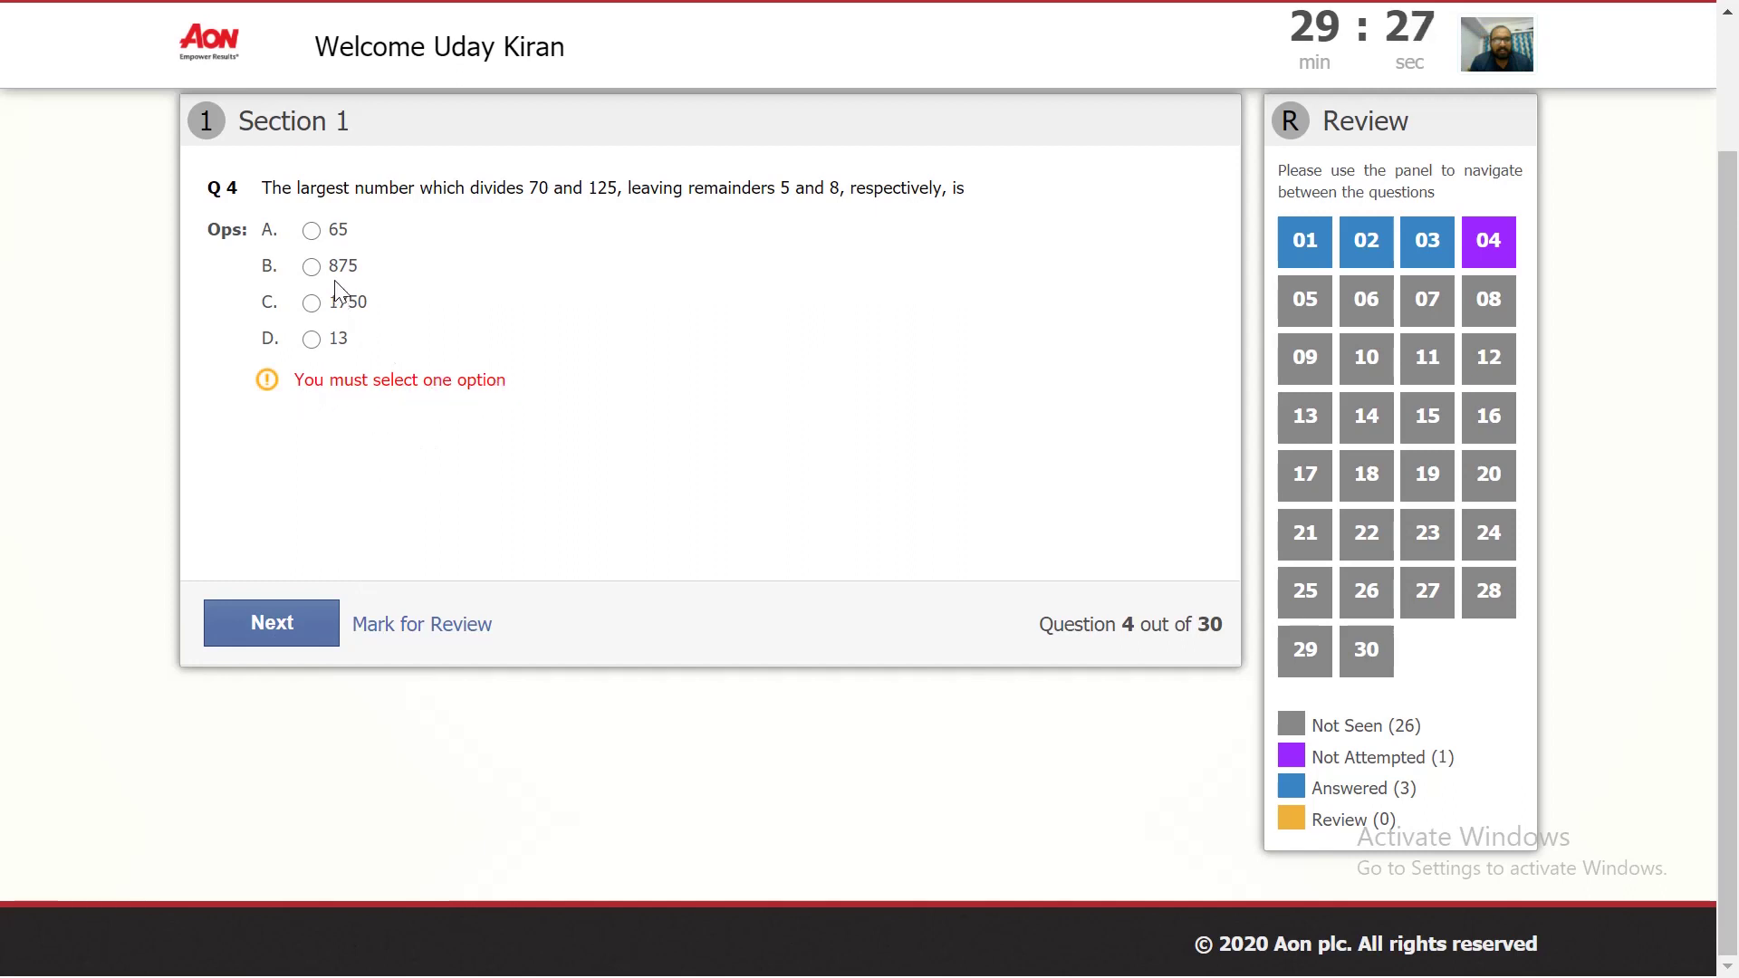
click(311, 266)
Step: Mark questions 5 and 6 for review without answering them
click(288, 624)
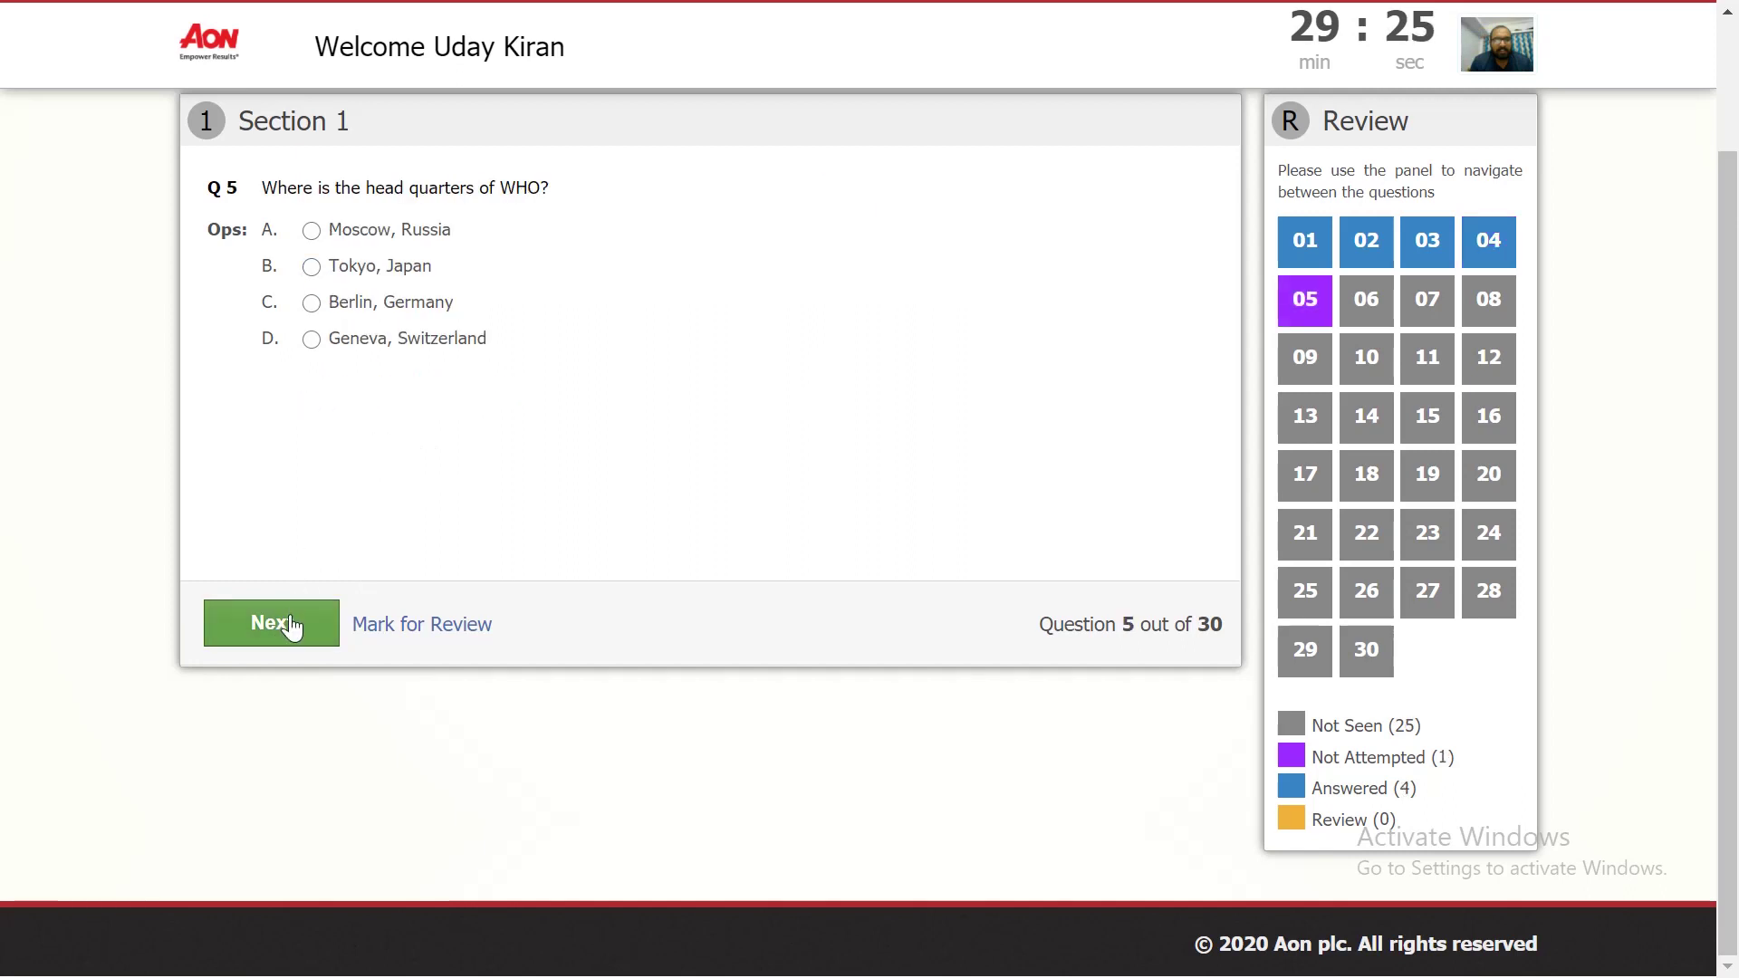
click(427, 624)
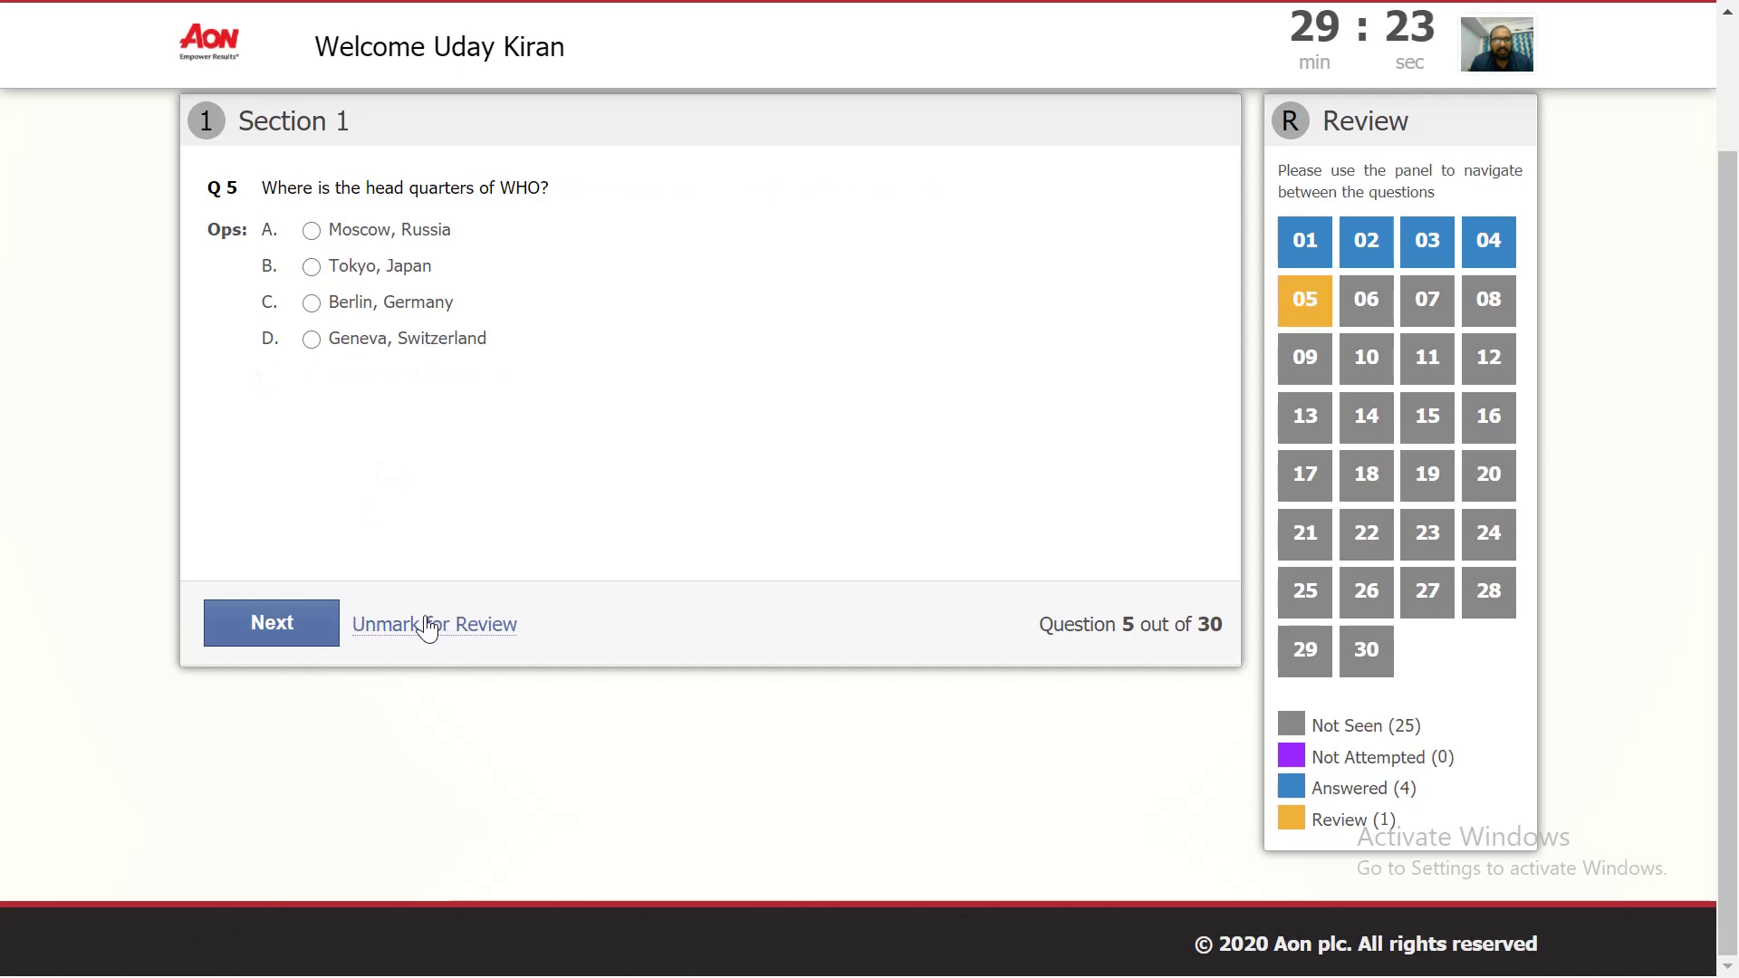
click(276, 641)
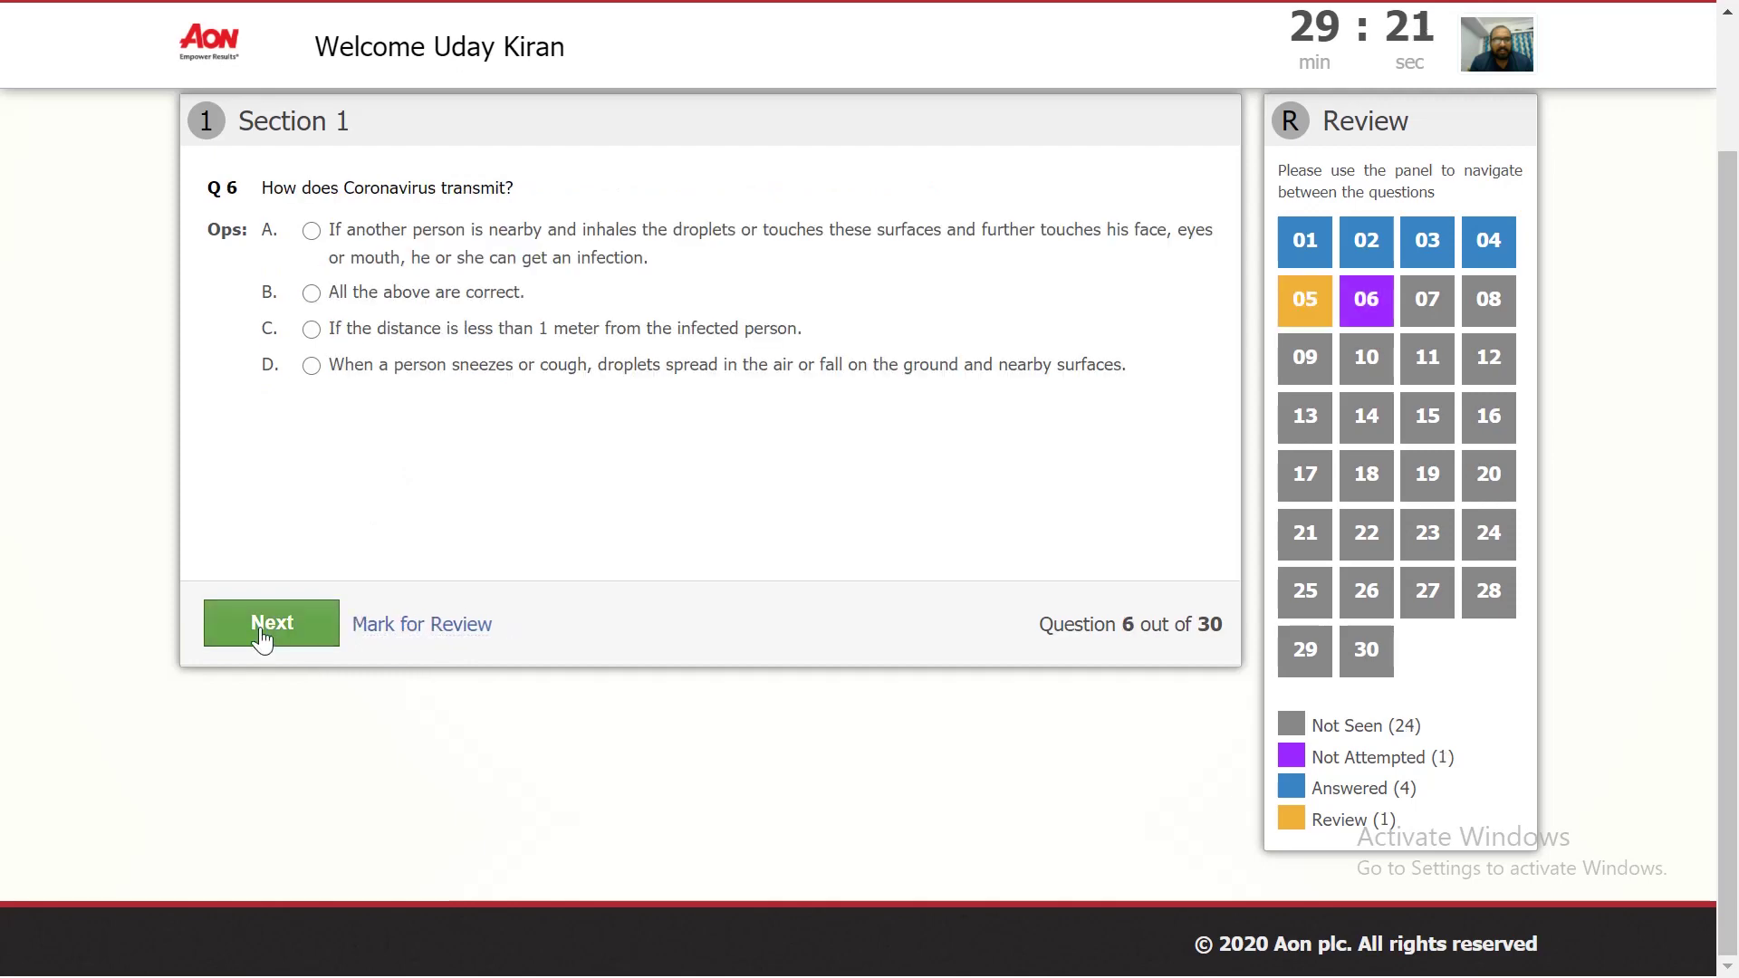
click(421, 625)
Step: Answer Q7 with 1.2 m, Q8, and Q9 with None of the above, rechecking question 1
click(288, 625)
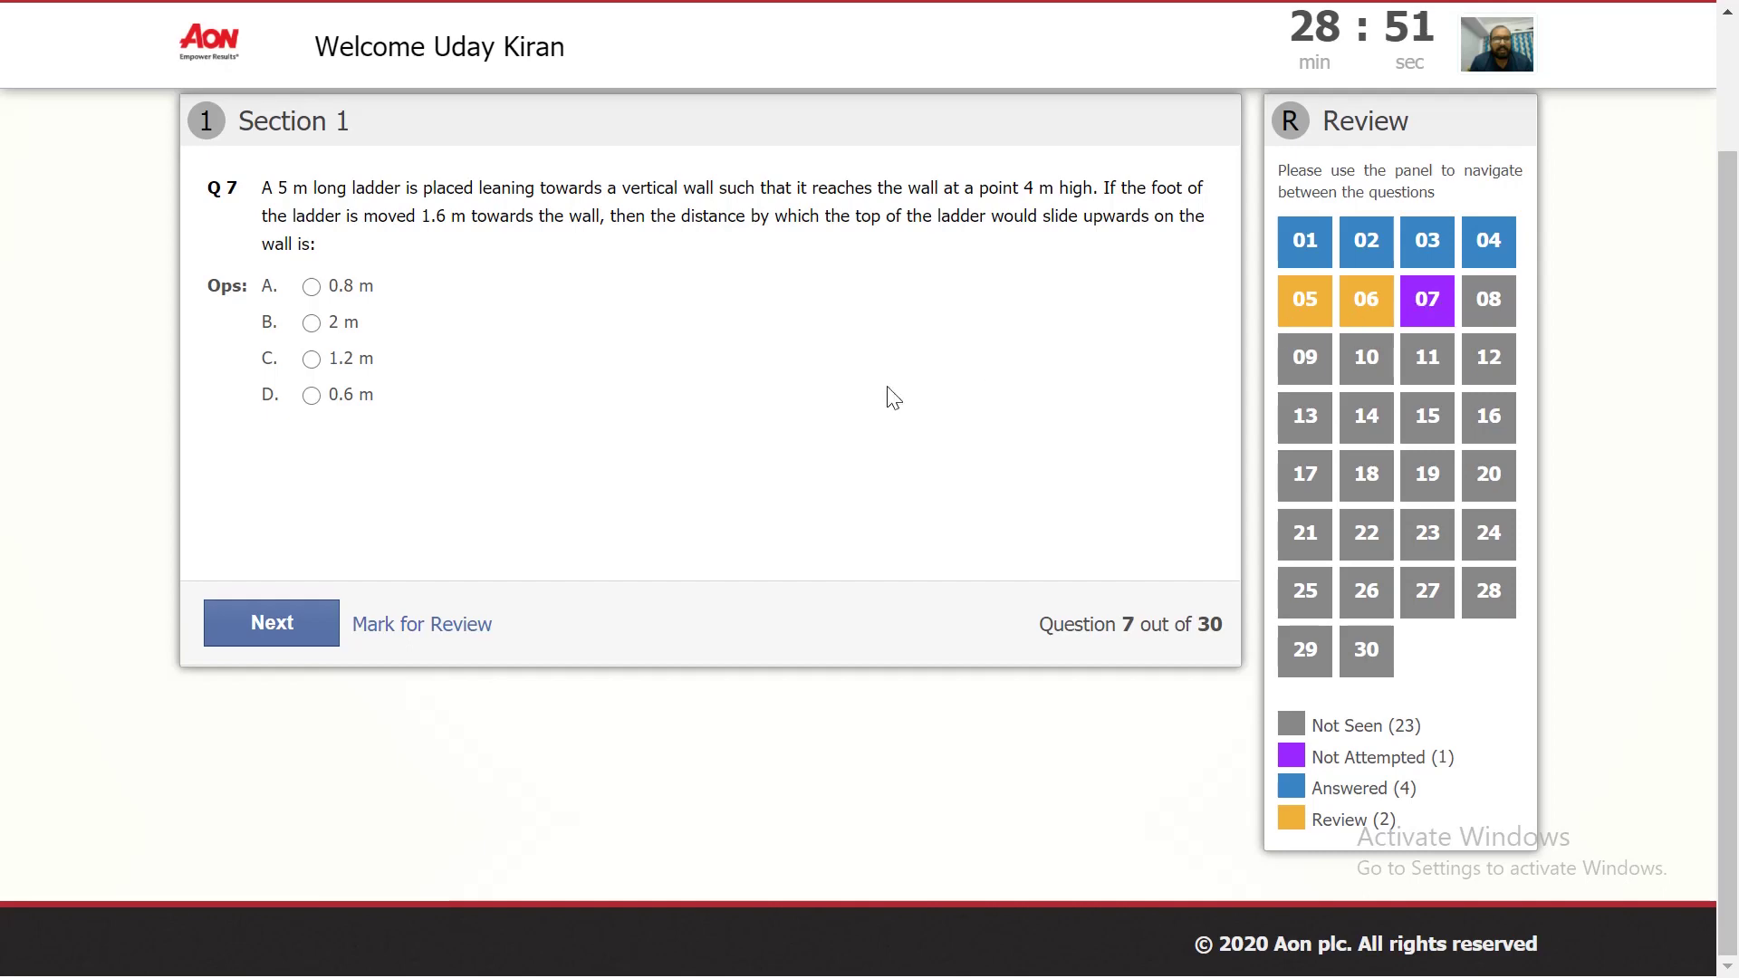
click(273, 627)
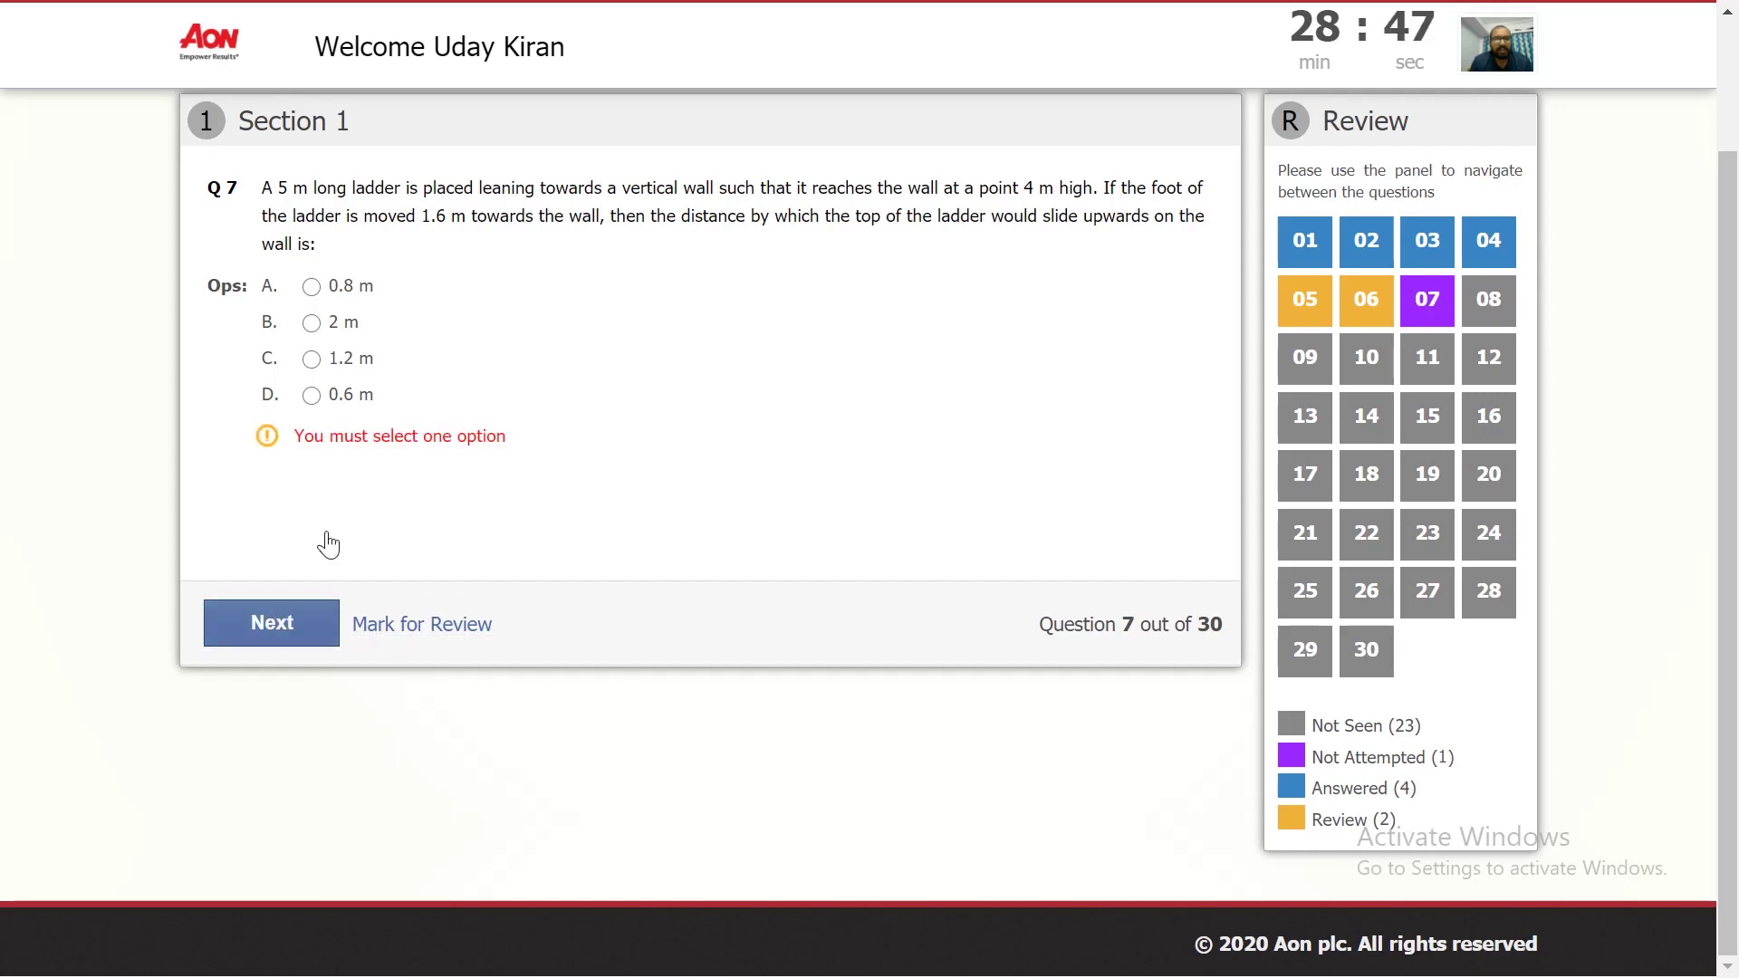
click(336, 362)
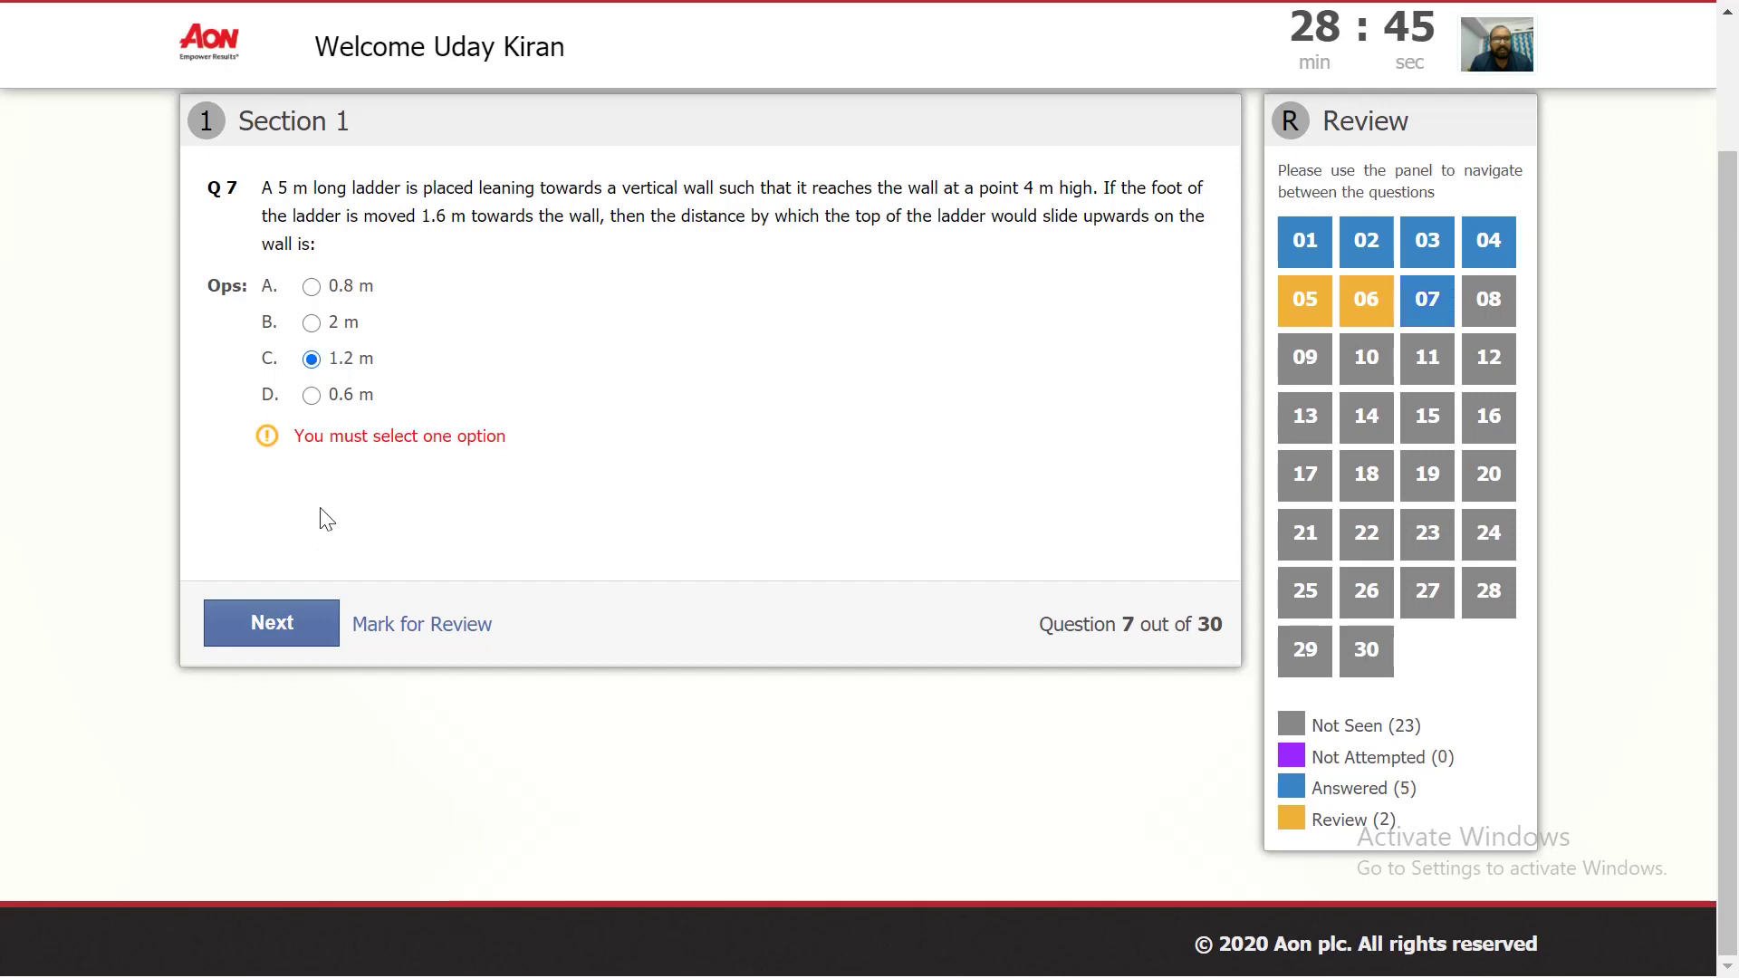
click(270, 624)
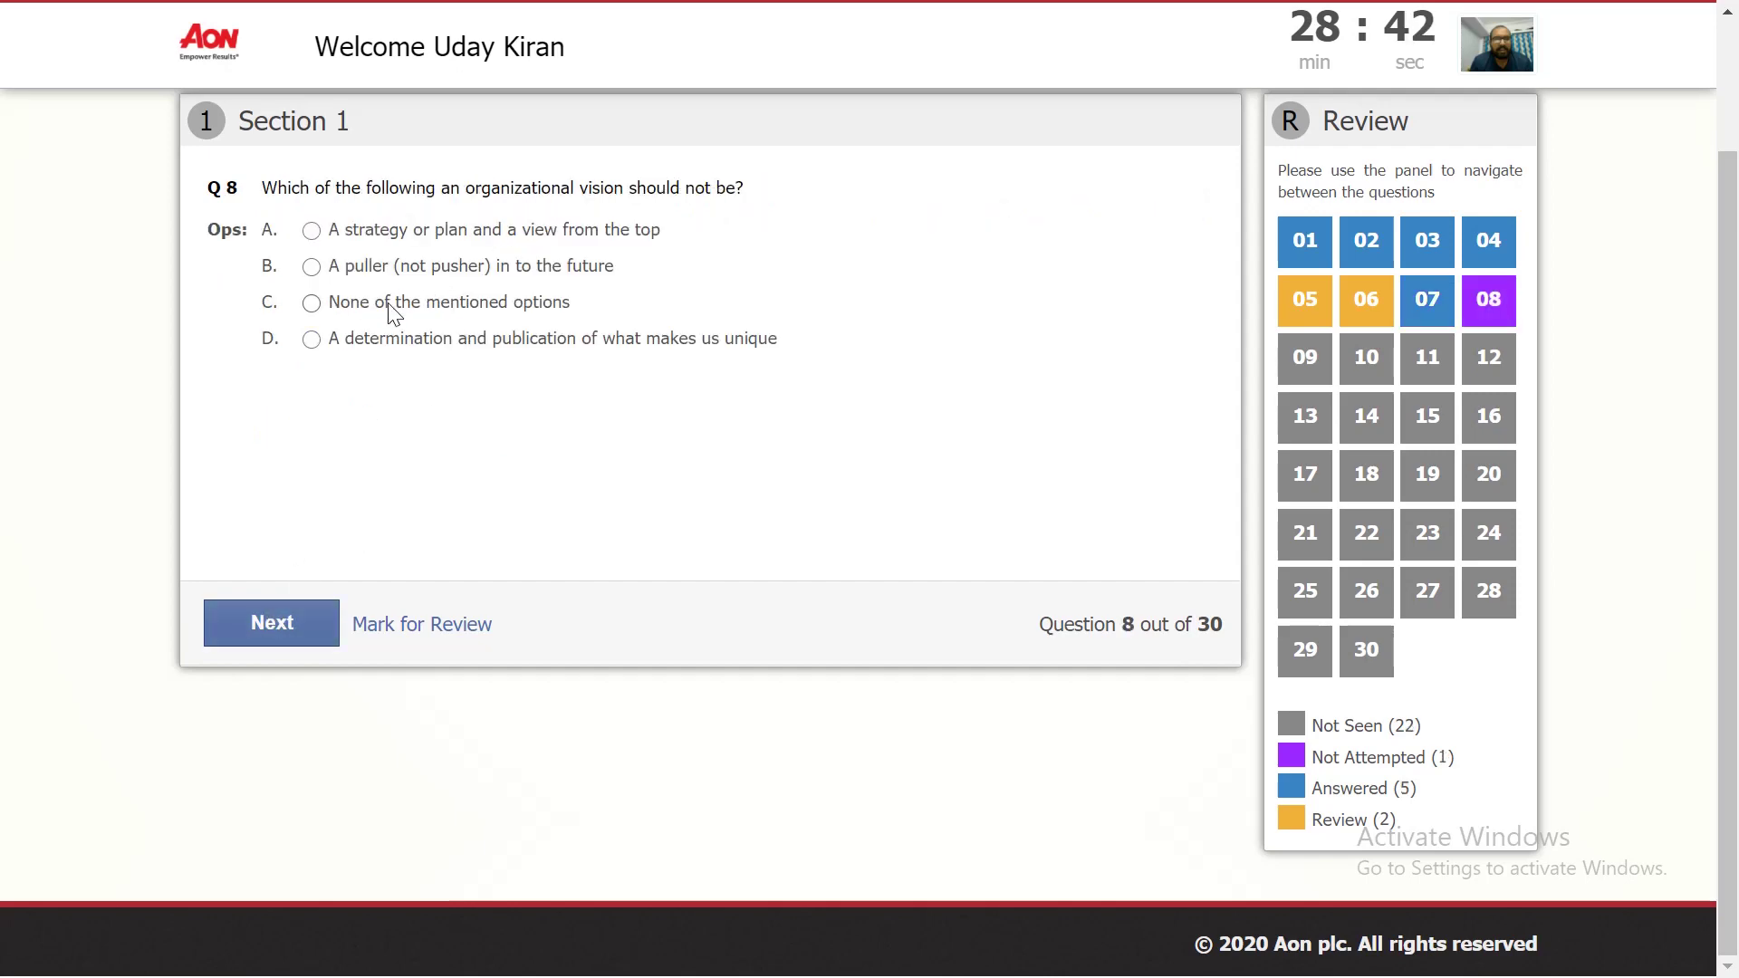
click(272, 623)
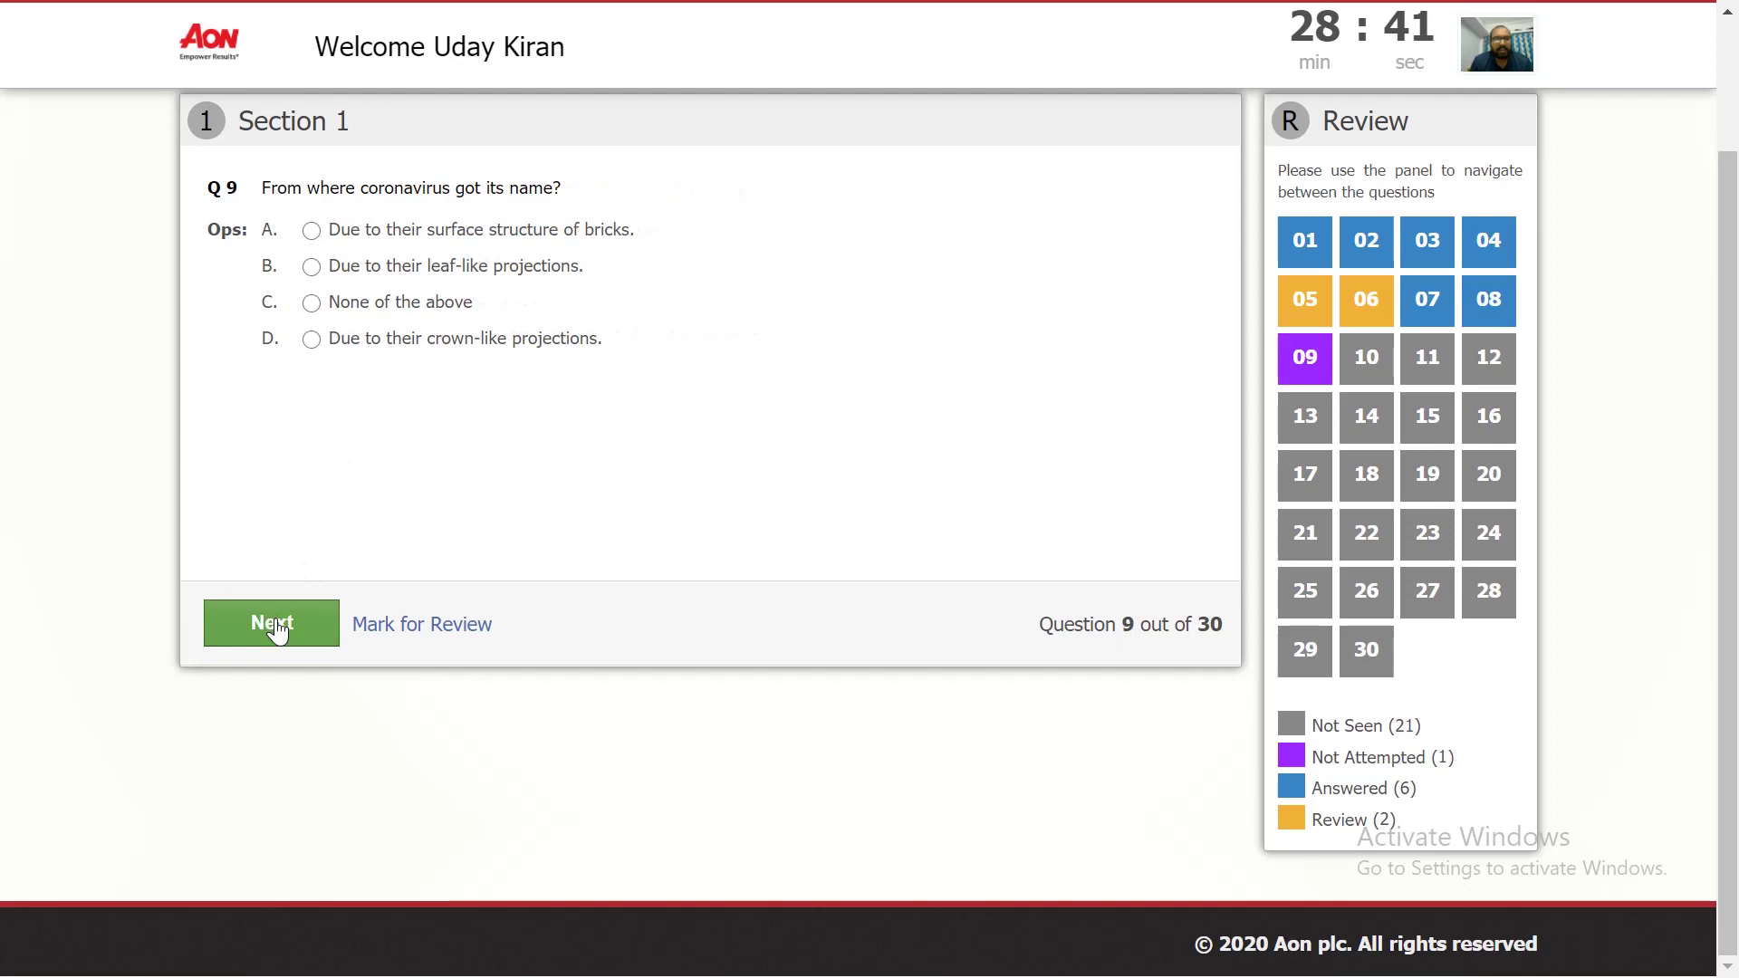
click(335, 307)
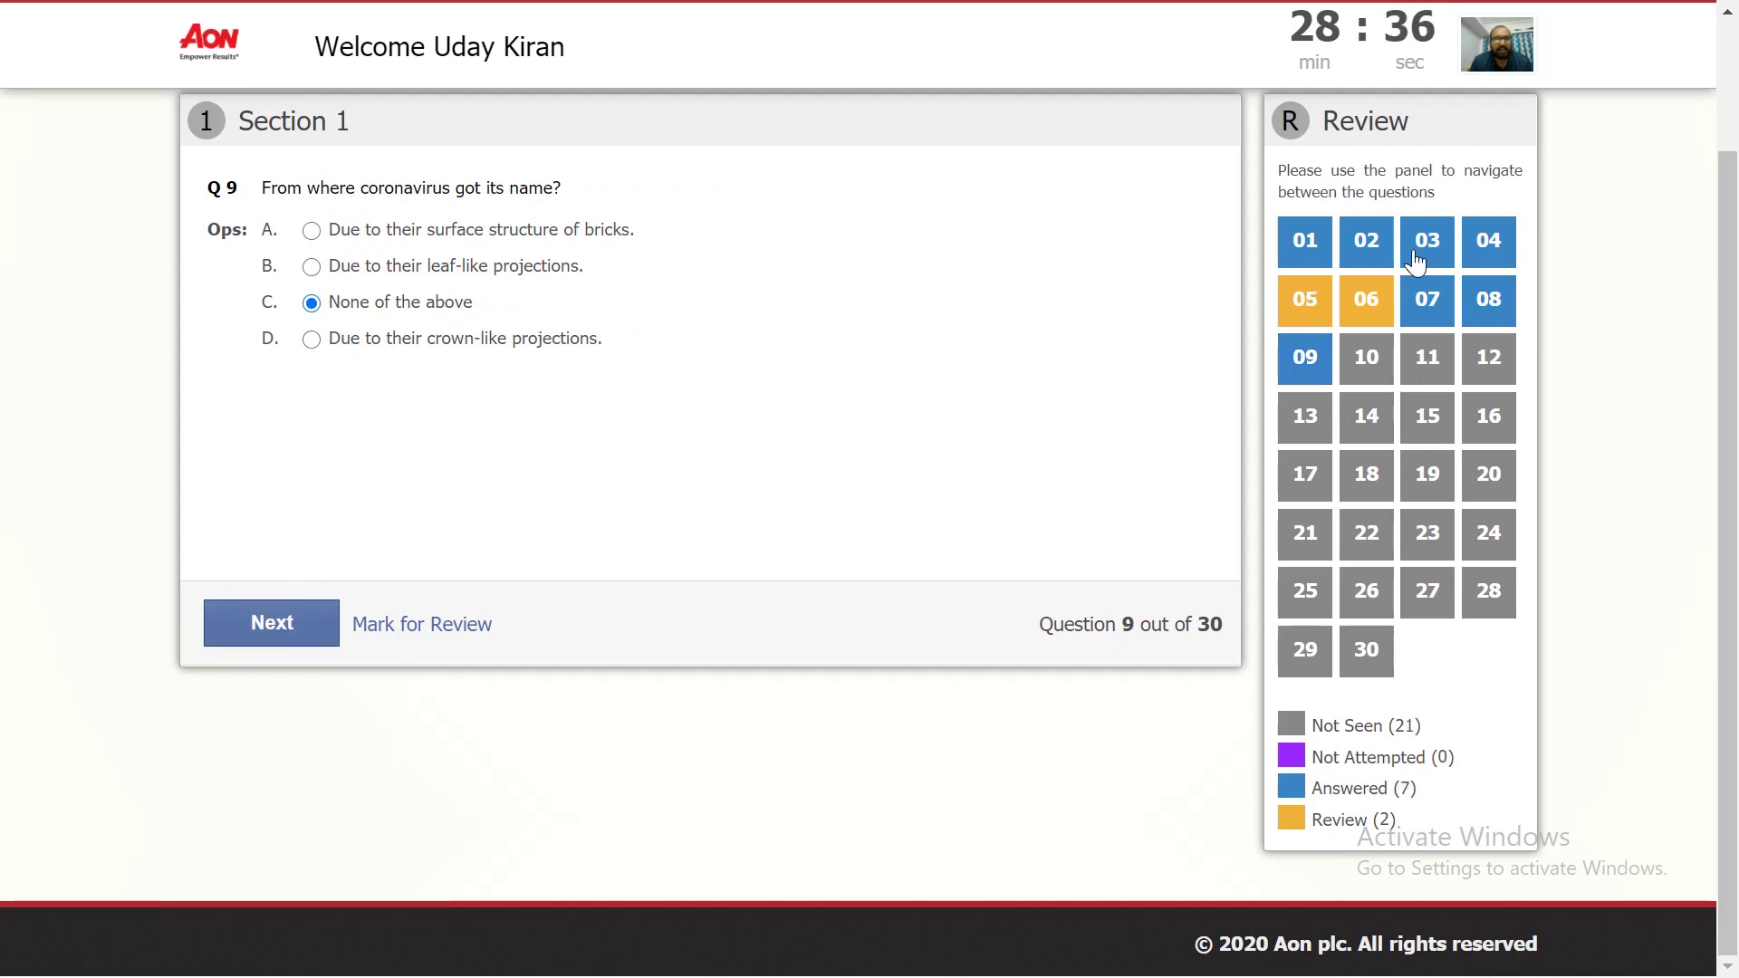
click(1311, 254)
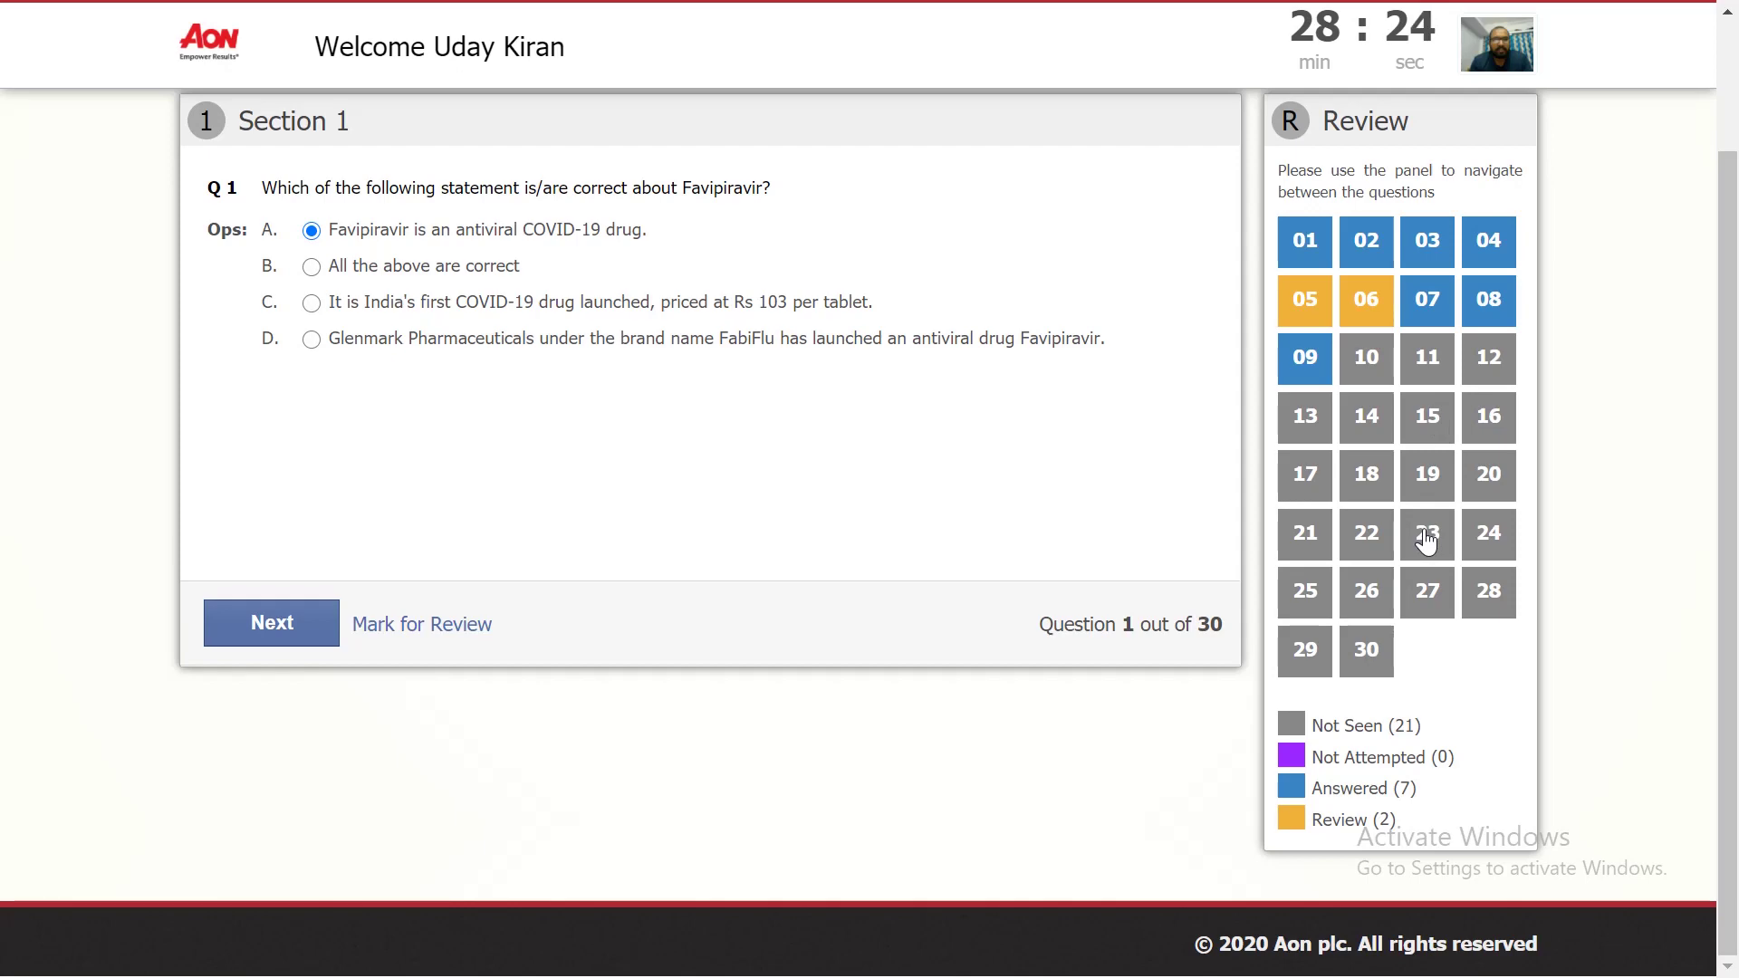
click(1318, 367)
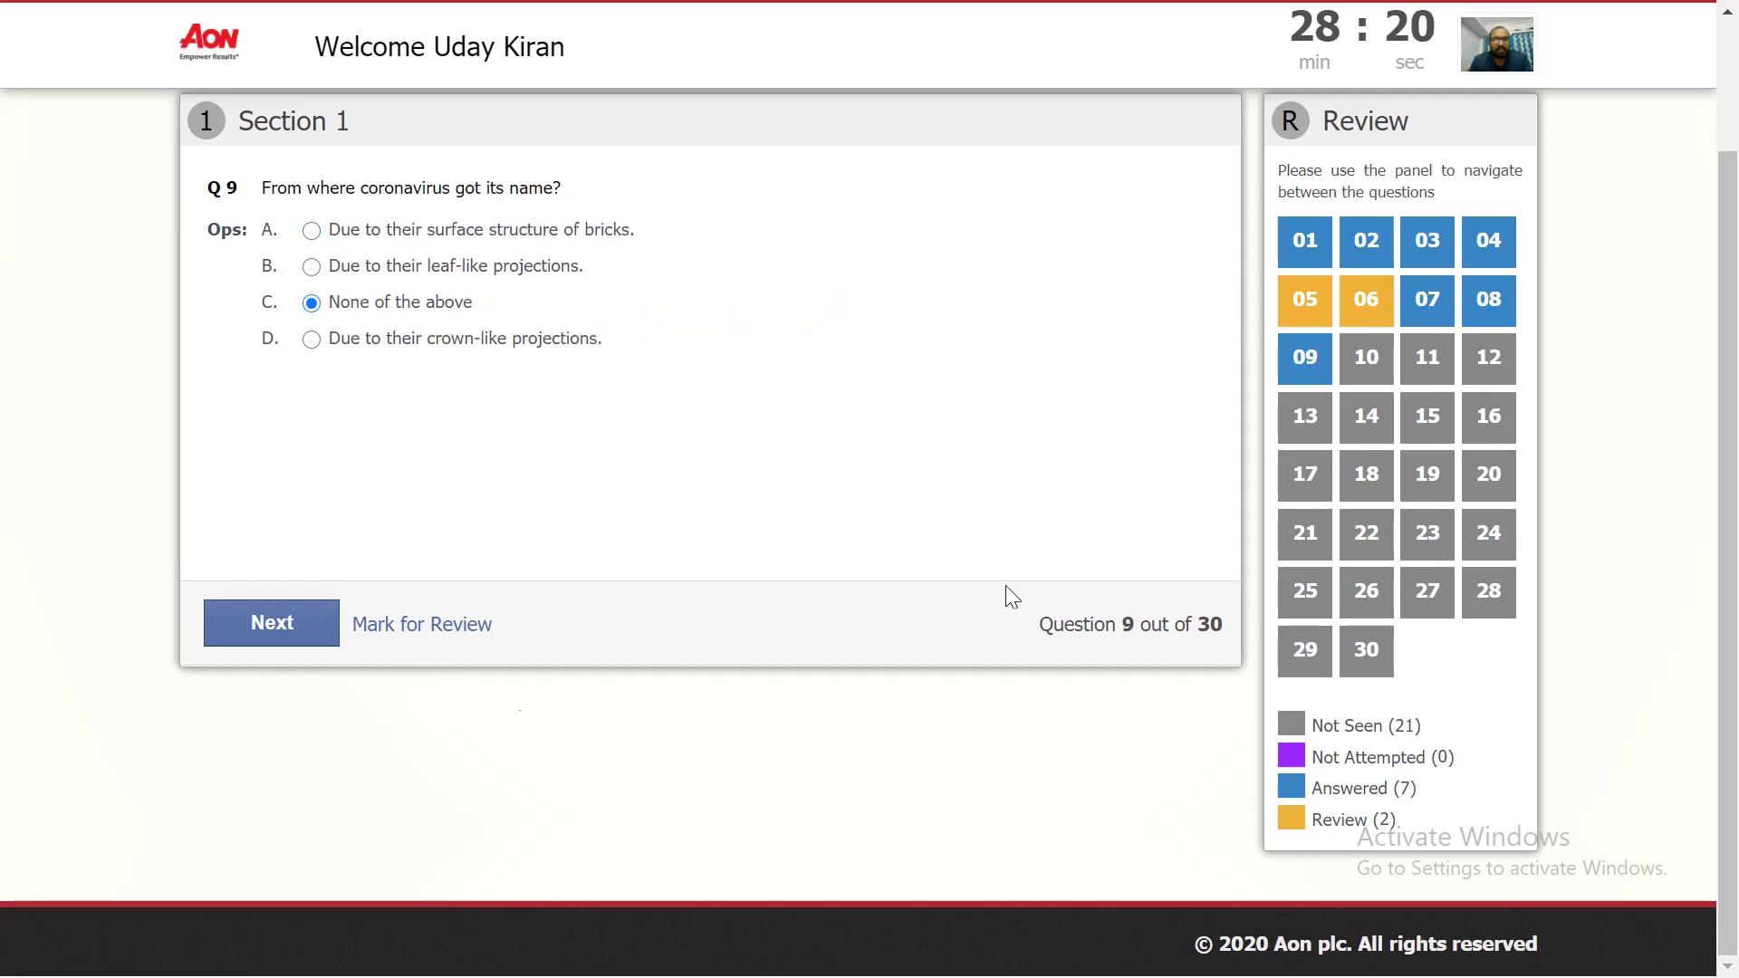
Step: Answer Q10 Sri Lanka, Q11 hold organic materials, Q12 Monkeys, Q13 Urea, Q14 Scientist
click(304, 625)
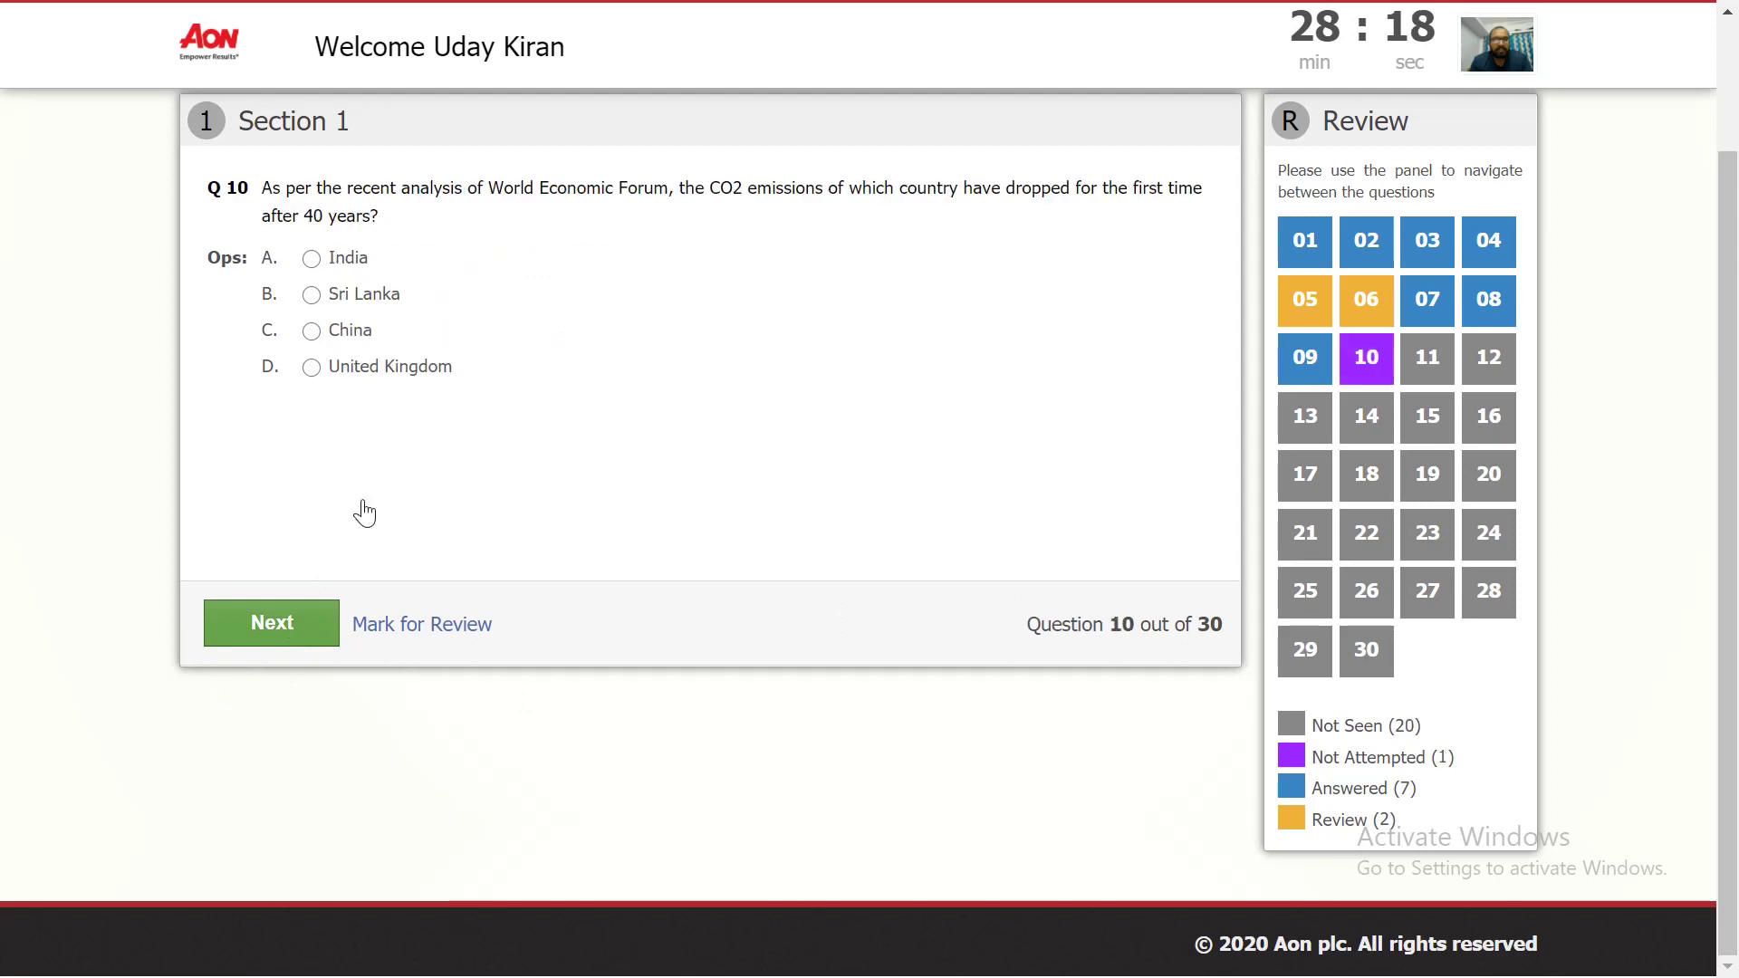
click(361, 305)
click(272, 623)
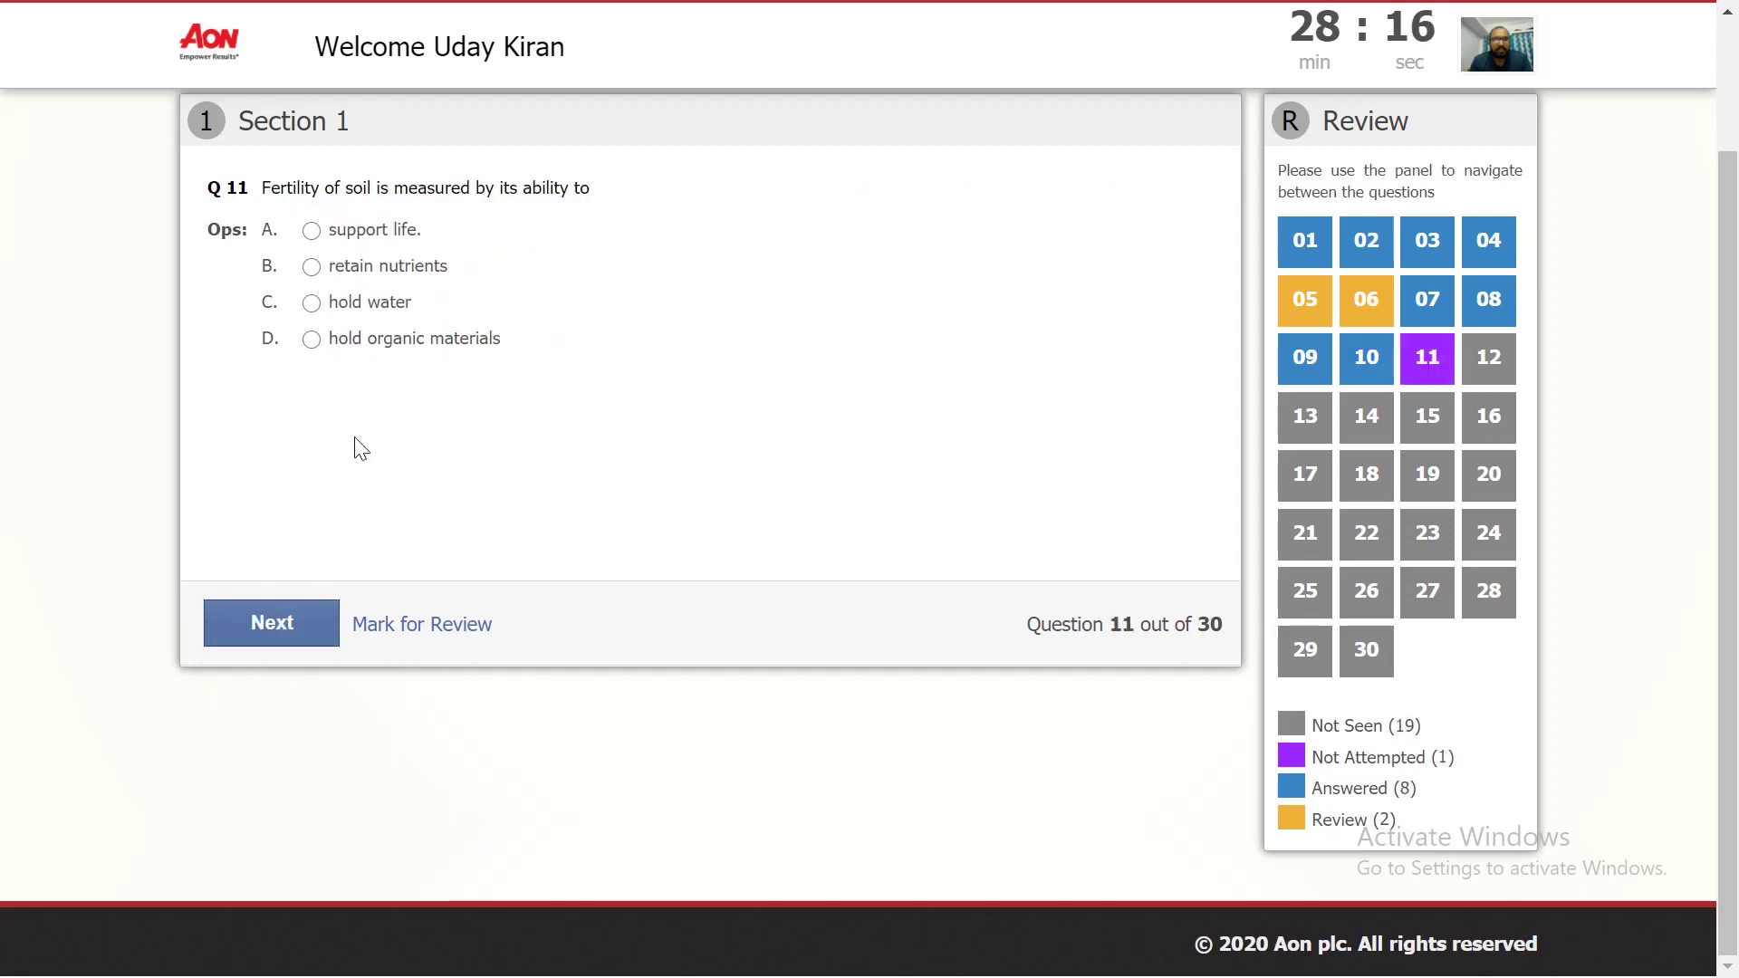
click(353, 340)
click(271, 620)
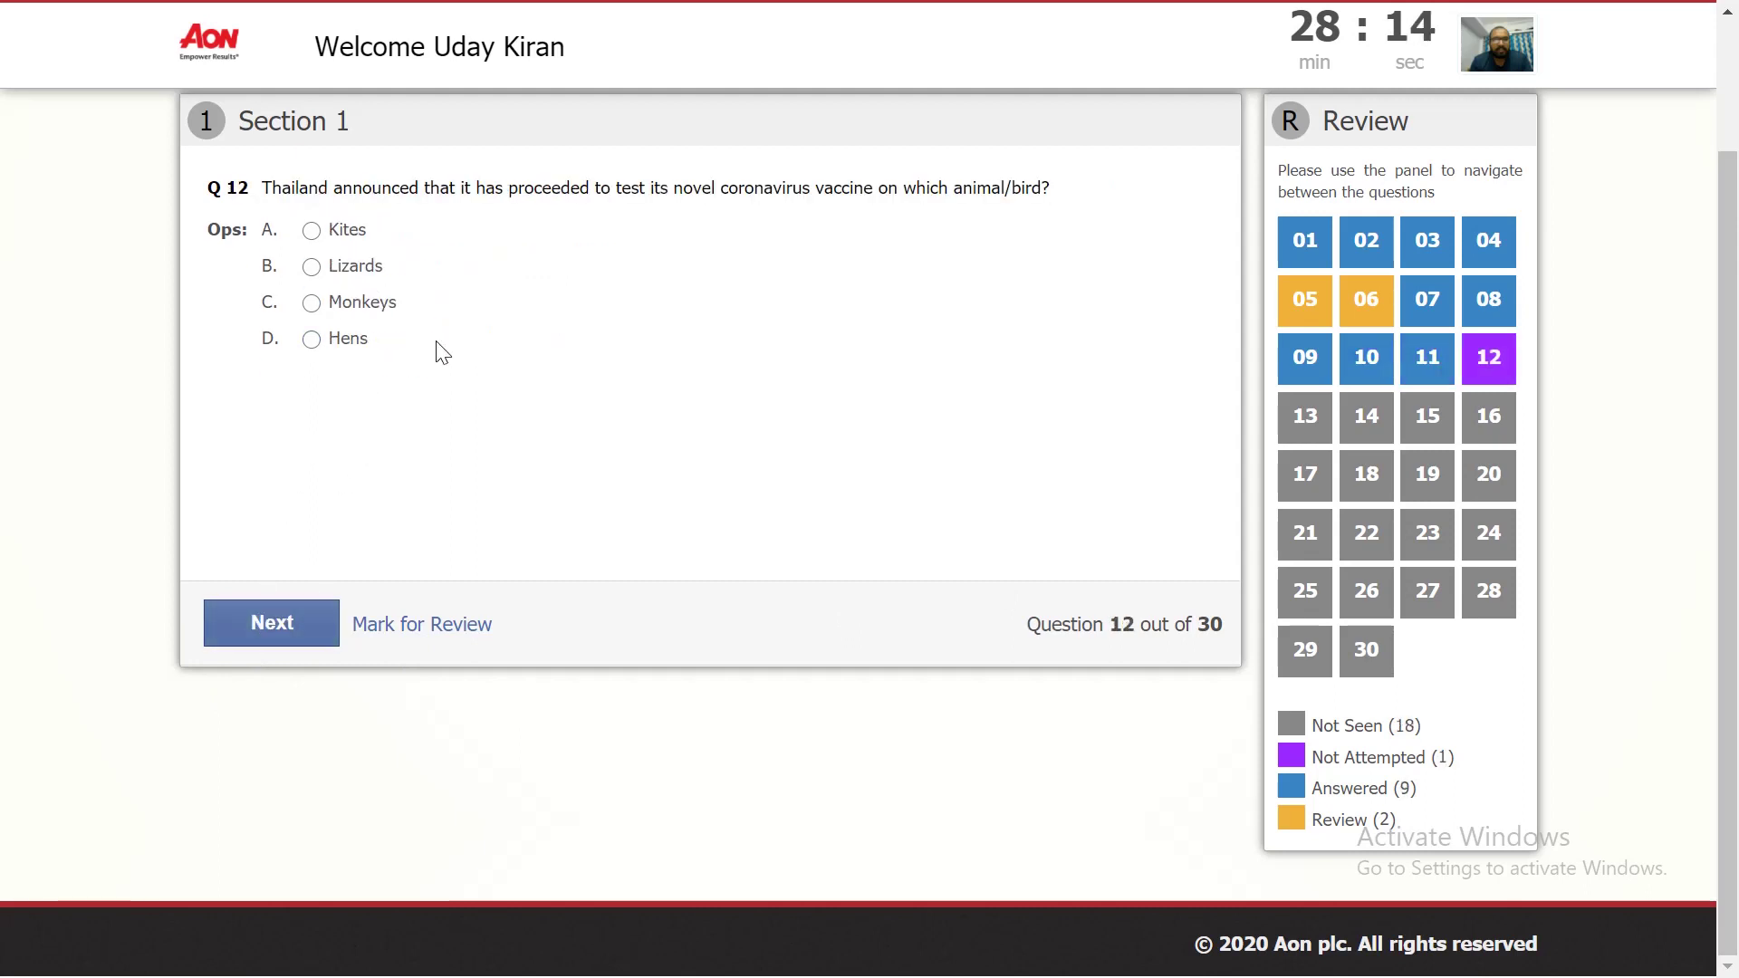
click(362, 303)
click(258, 627)
click(311, 303)
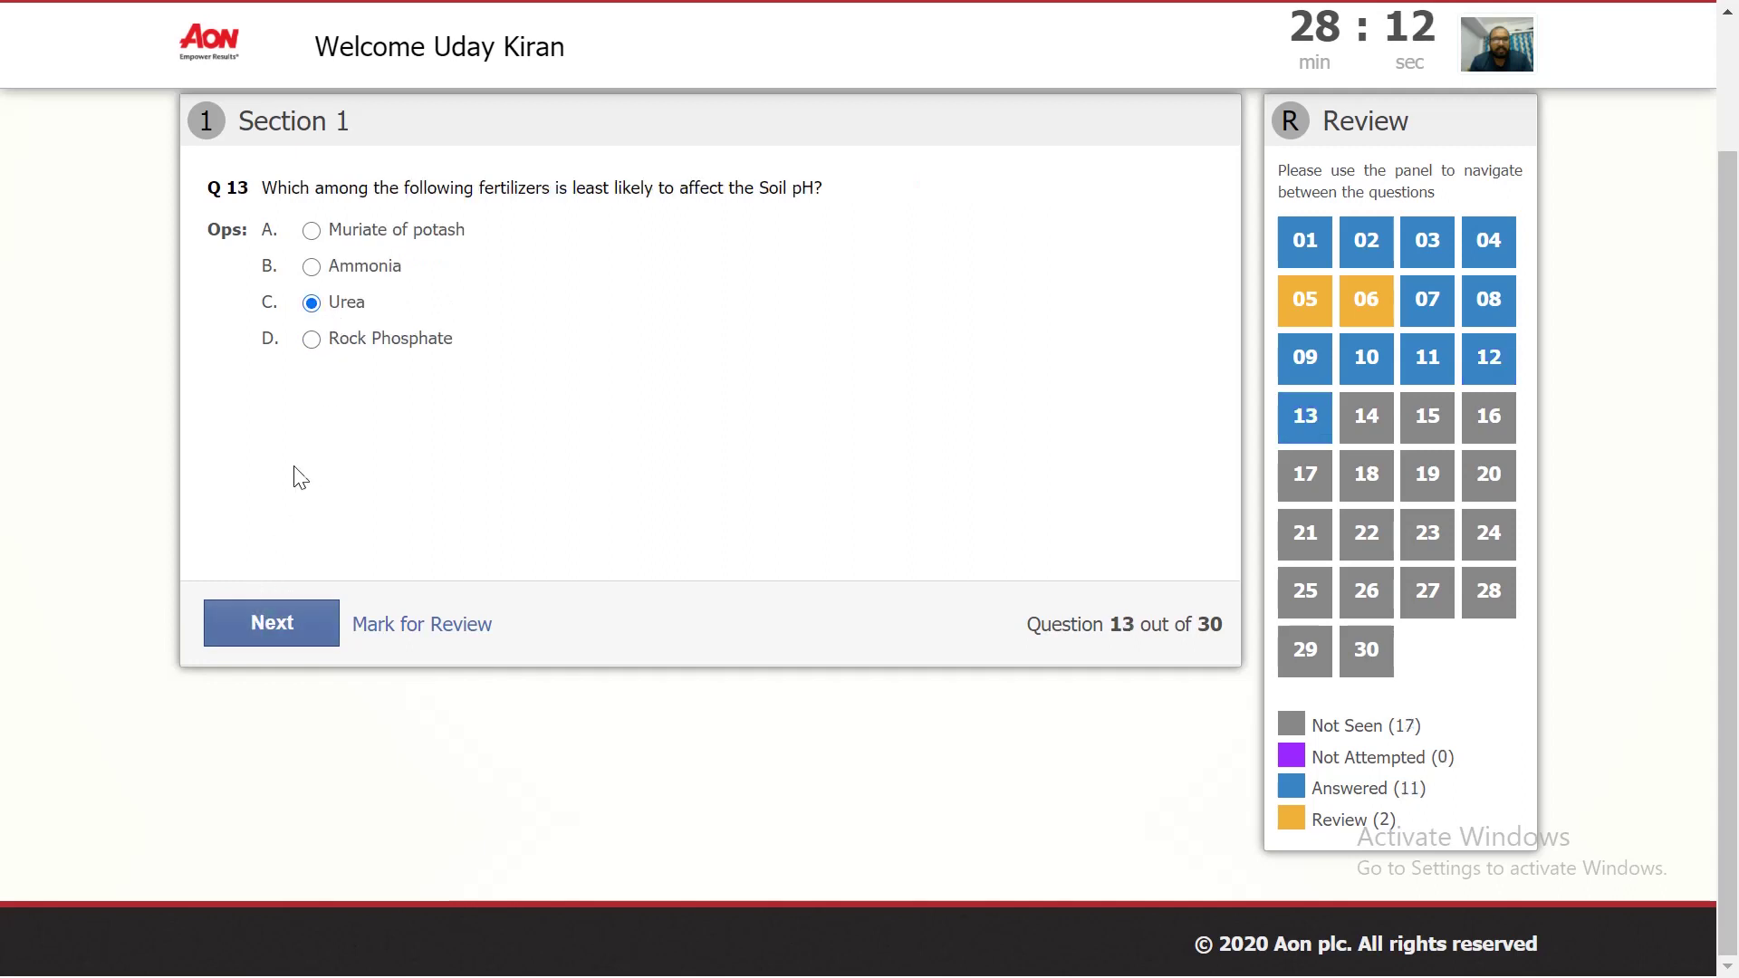
click(284, 625)
click(358, 339)
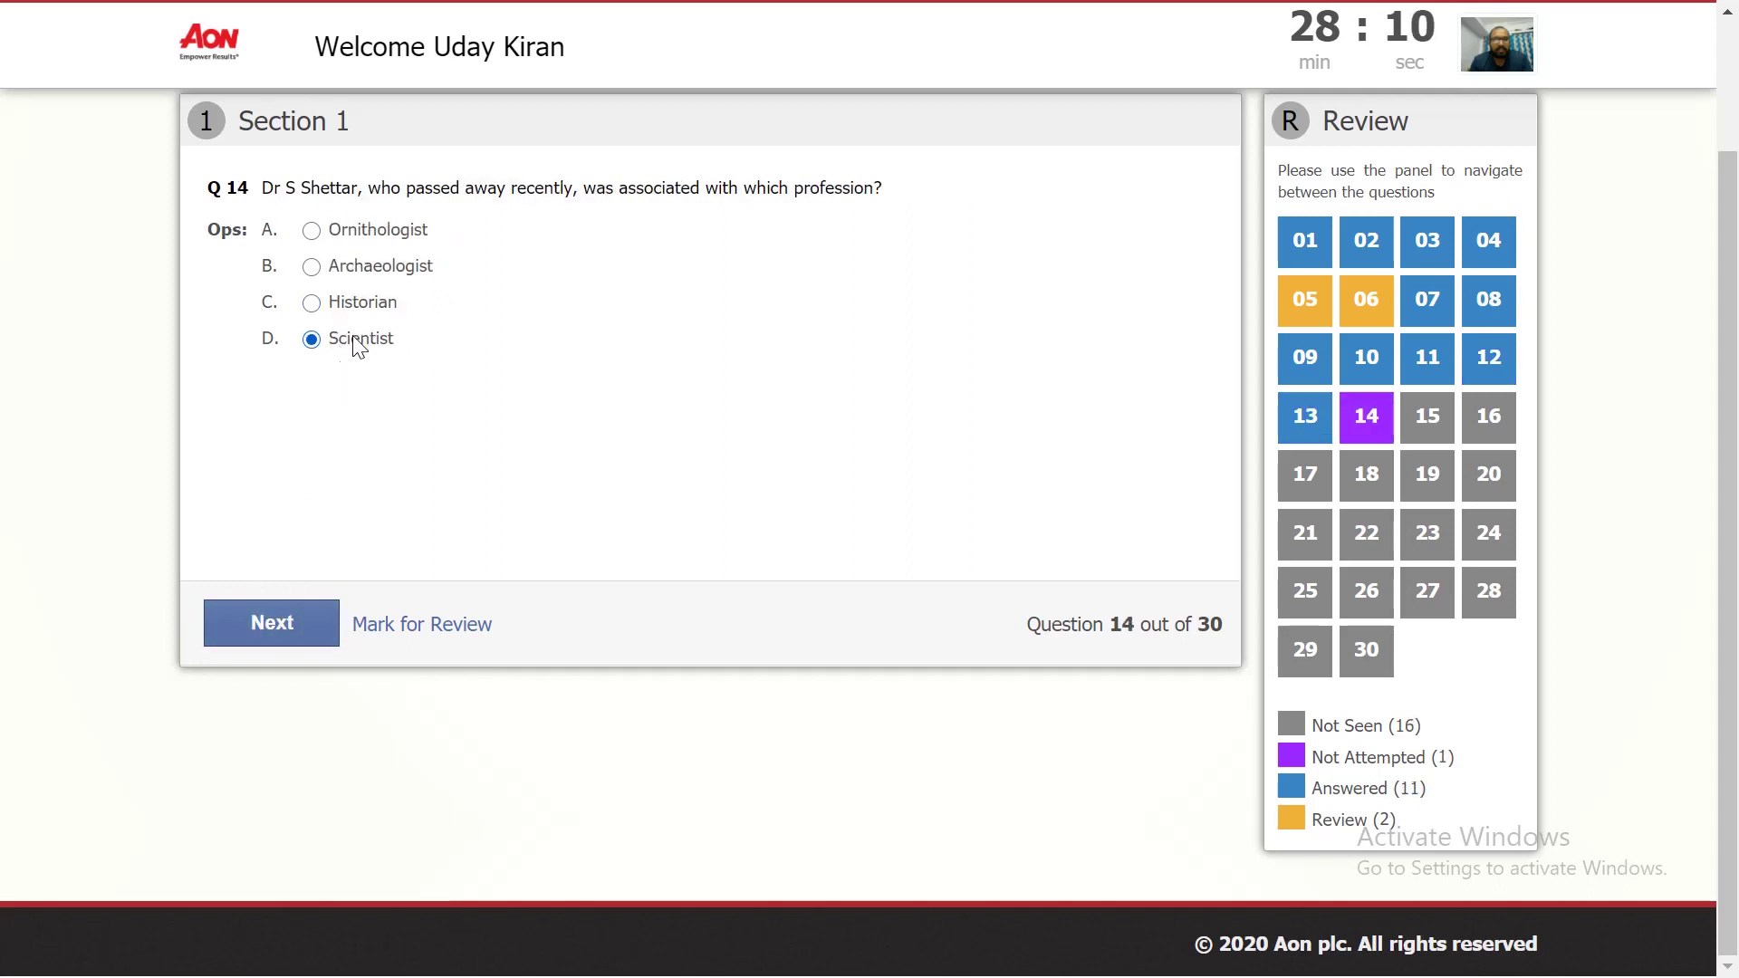
Step: Answer Q15 Meridian, Q16 All the above, Q17 last option, Q18 2, Q19 Transparent, Q20 always irrational
click(270, 639)
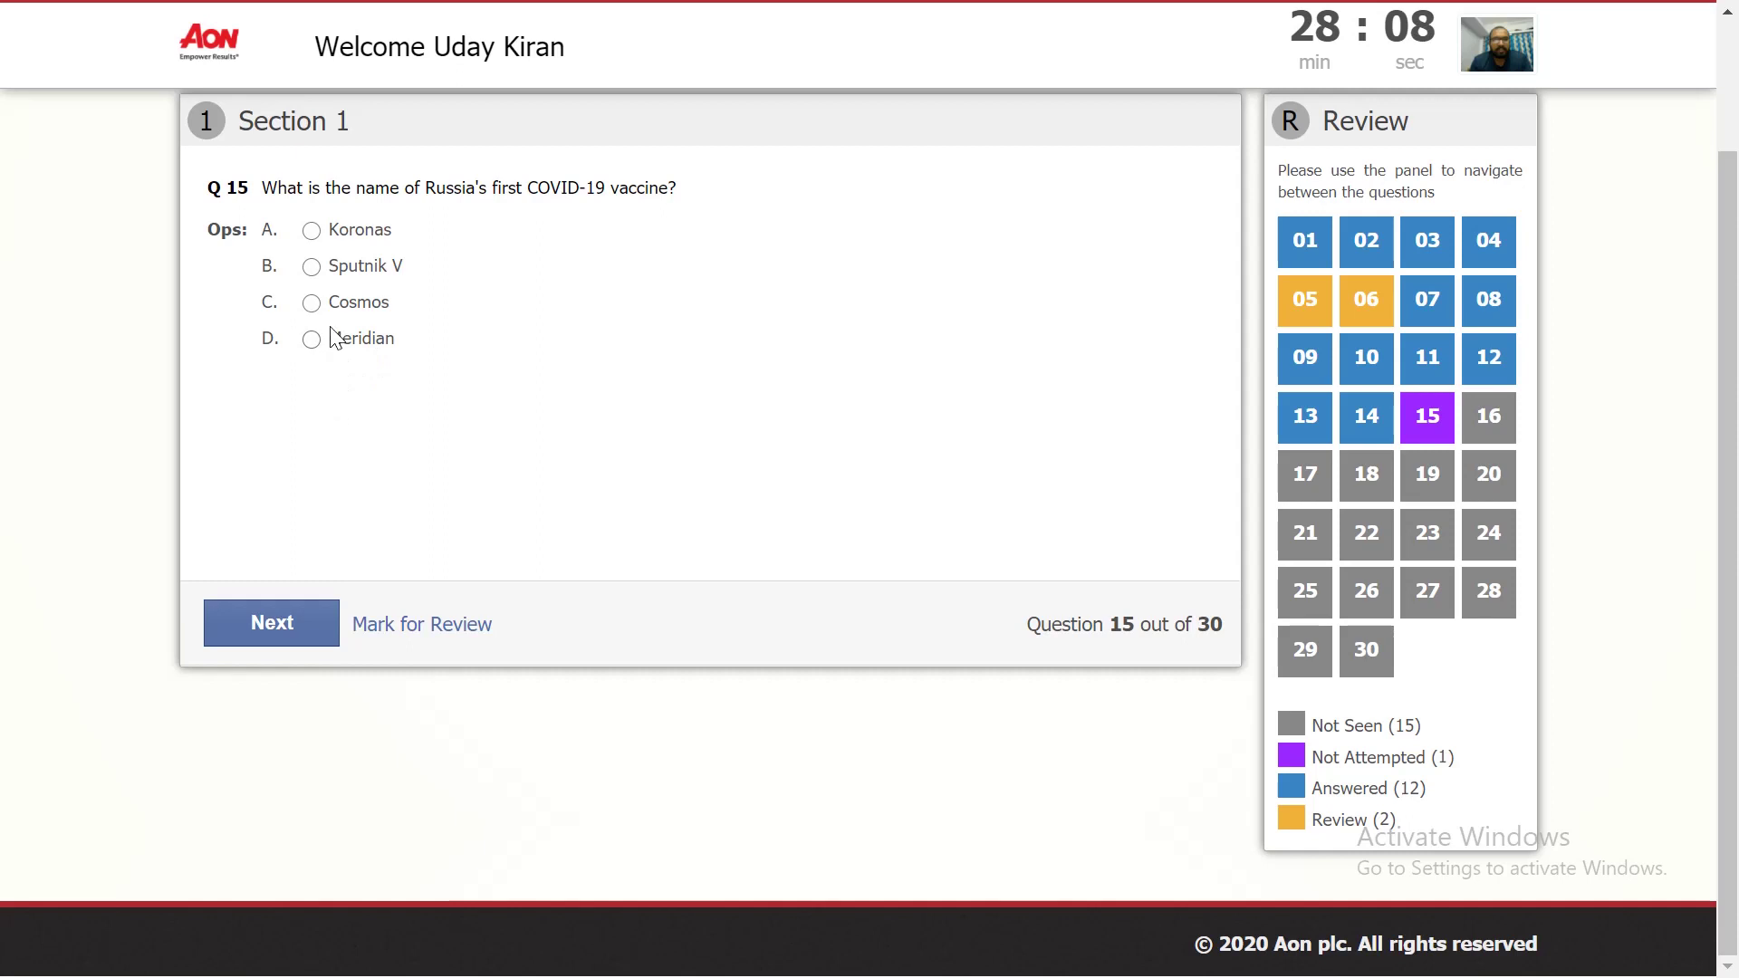
click(332, 338)
click(271, 623)
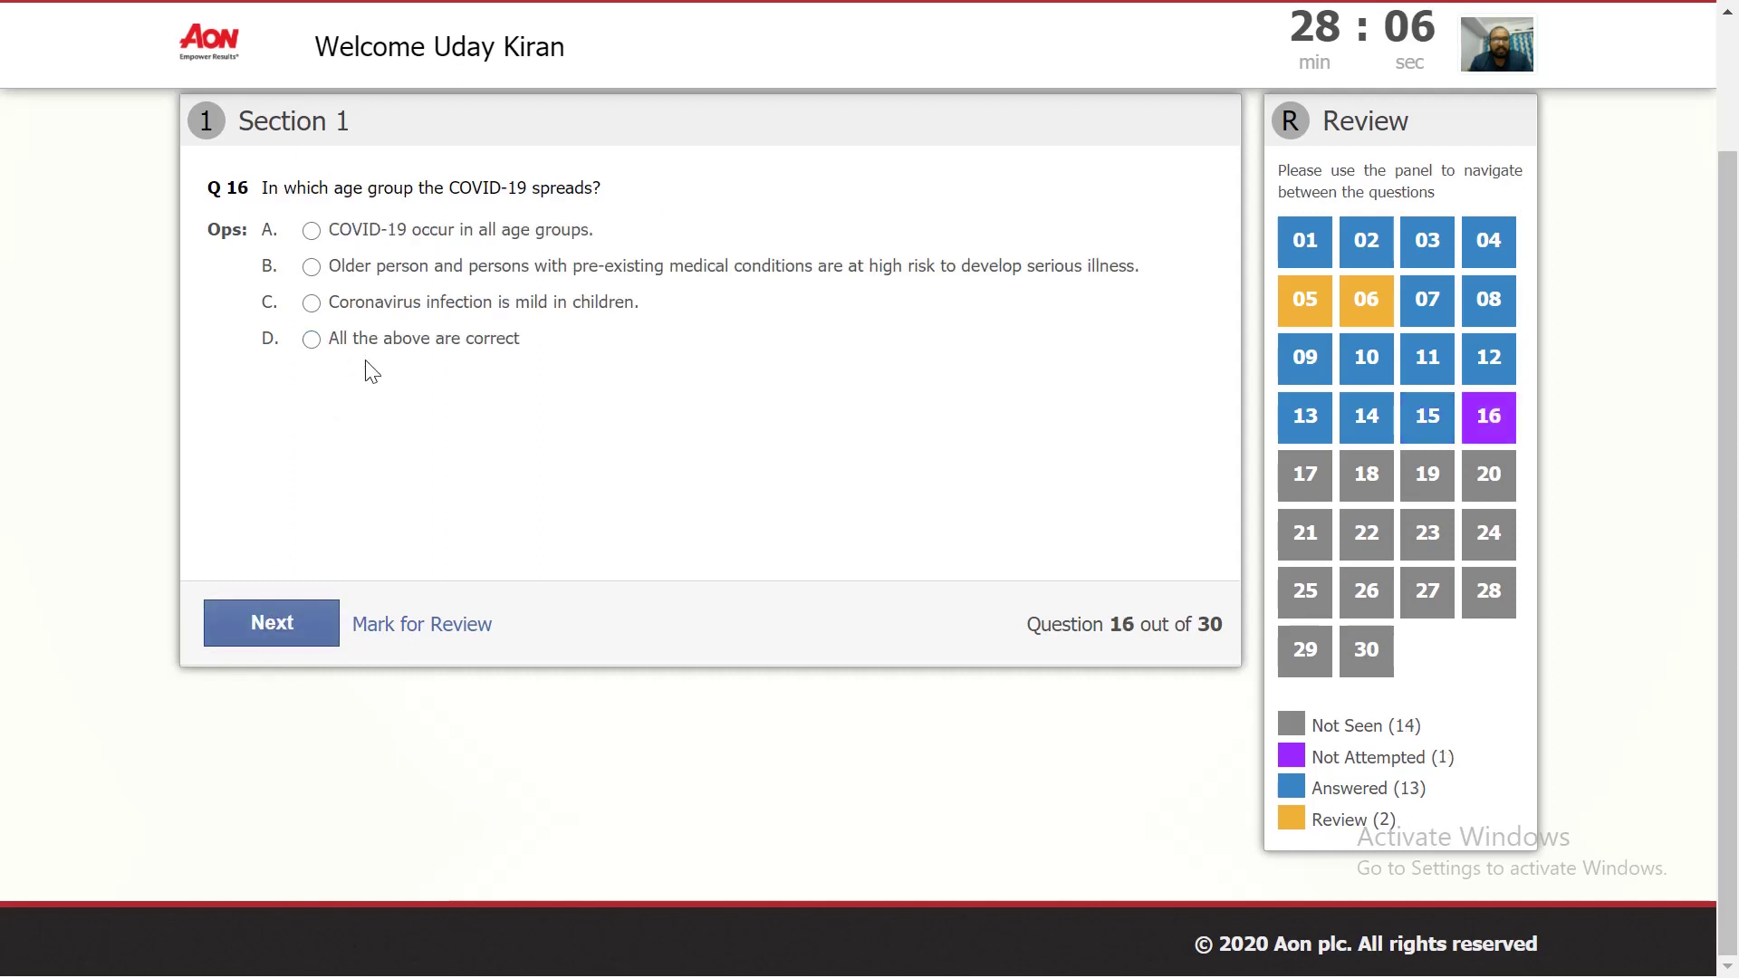
click(366, 345)
click(271, 621)
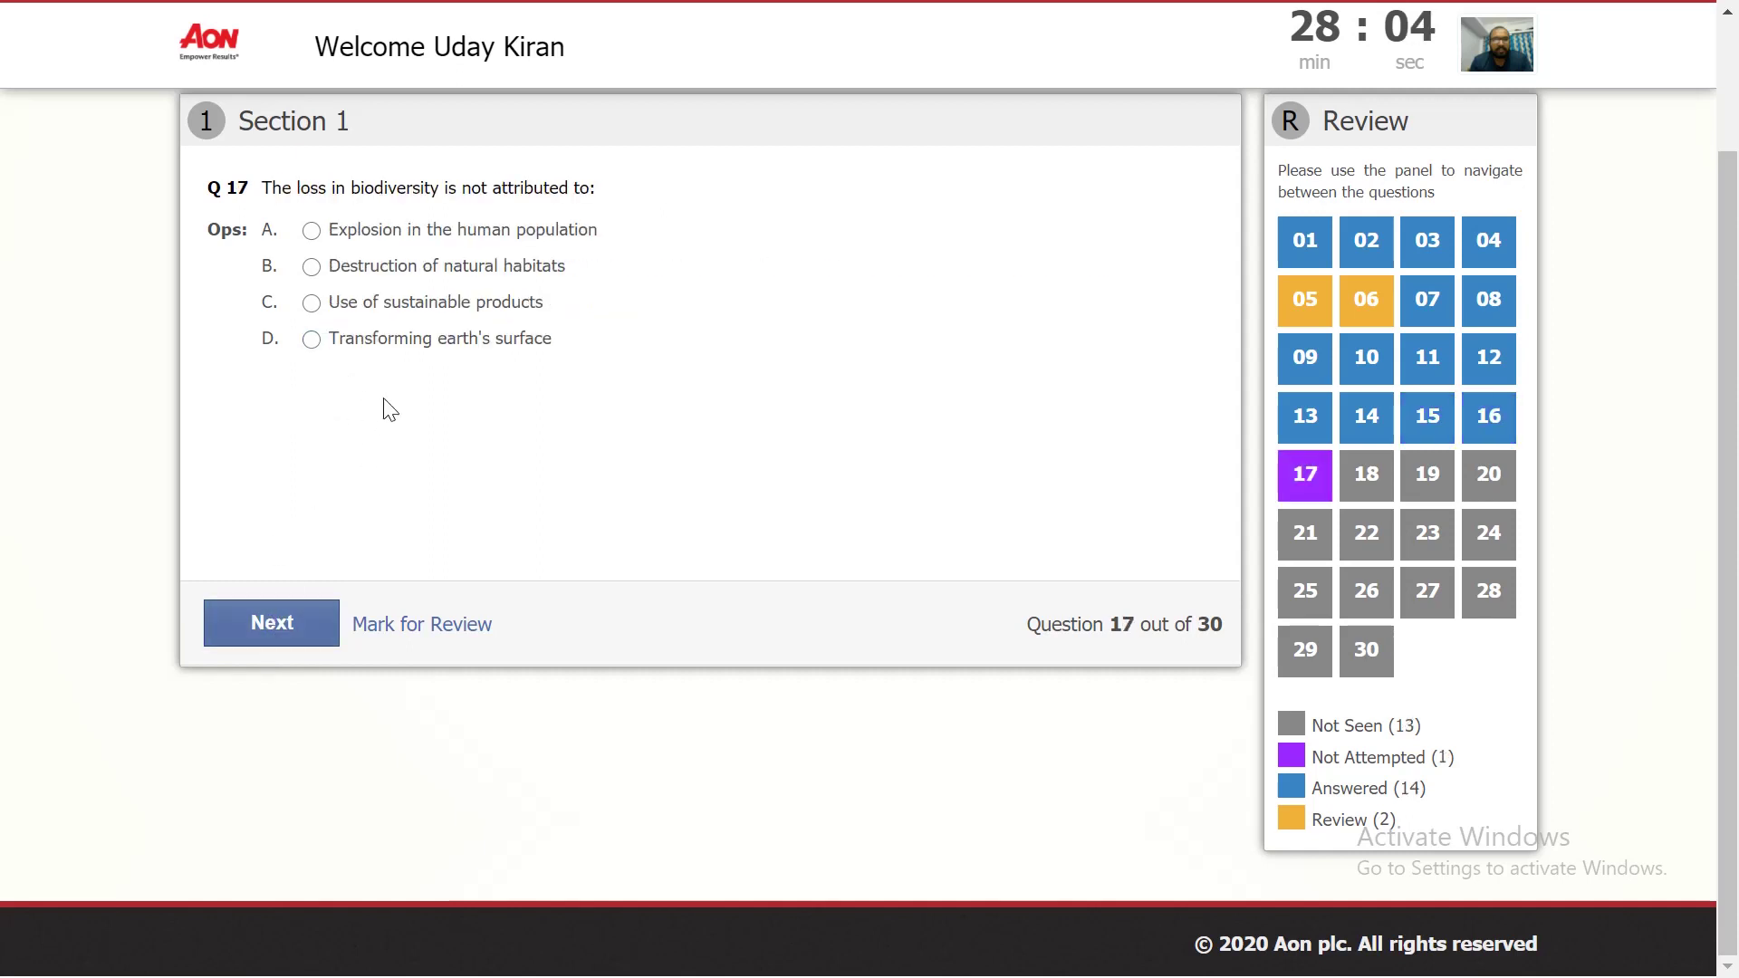
click(377, 350)
click(272, 623)
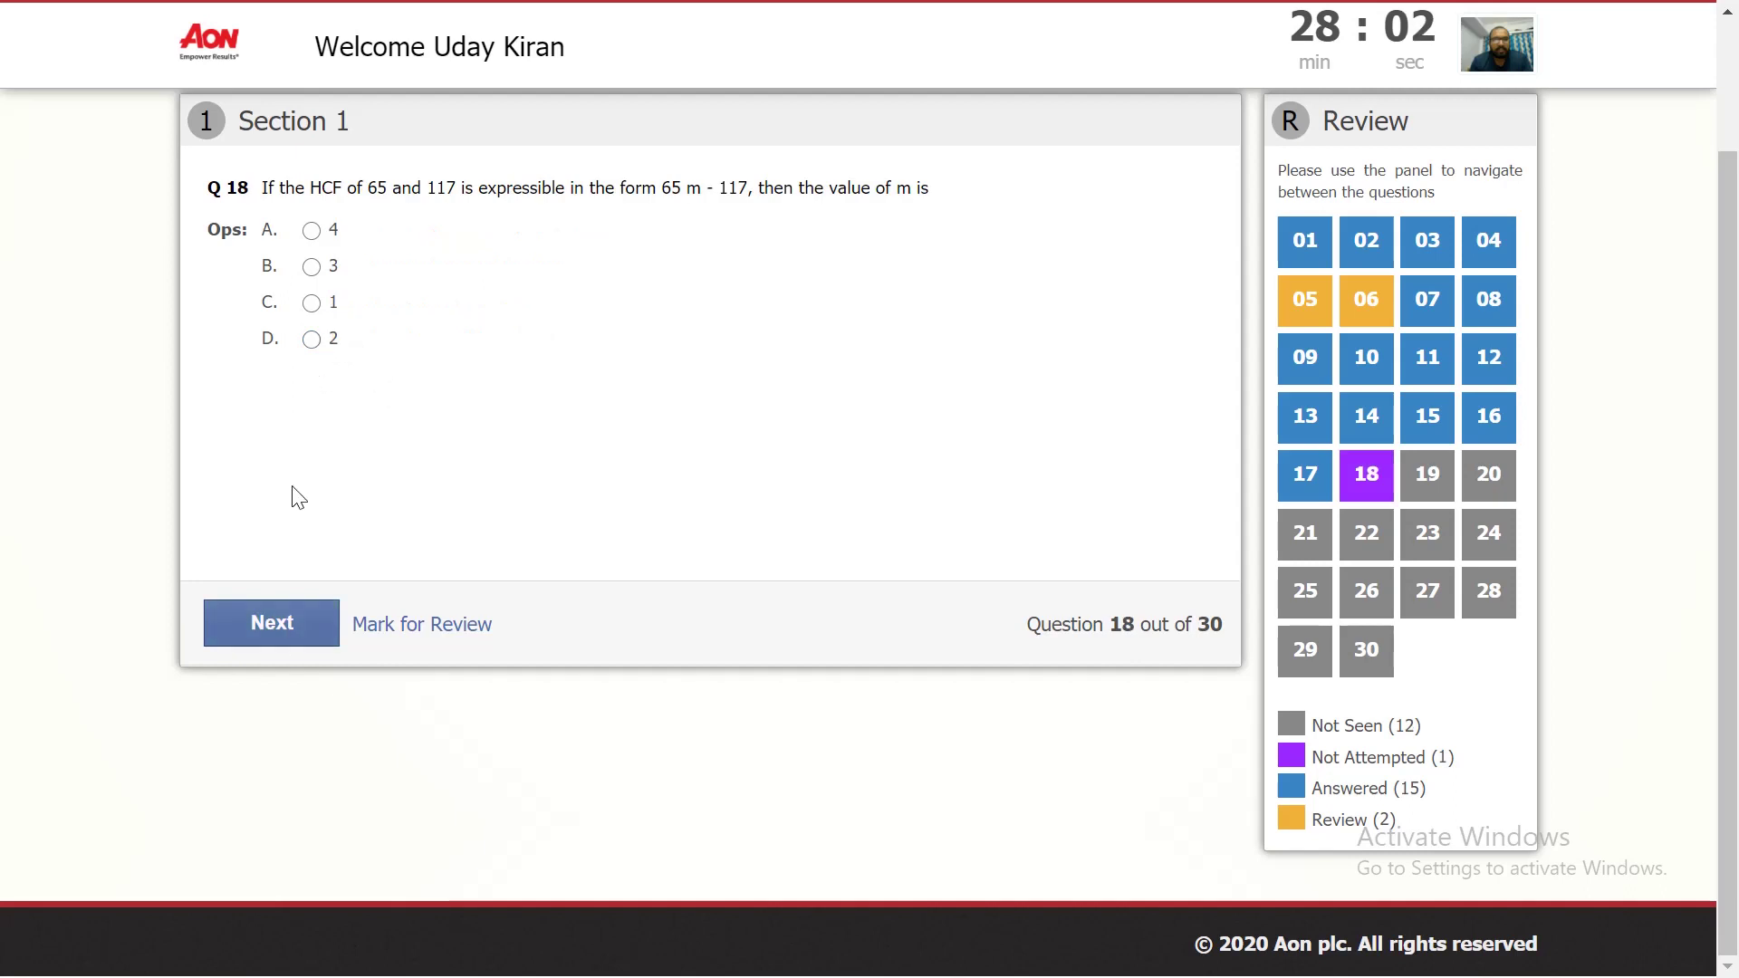
click(311, 341)
click(277, 616)
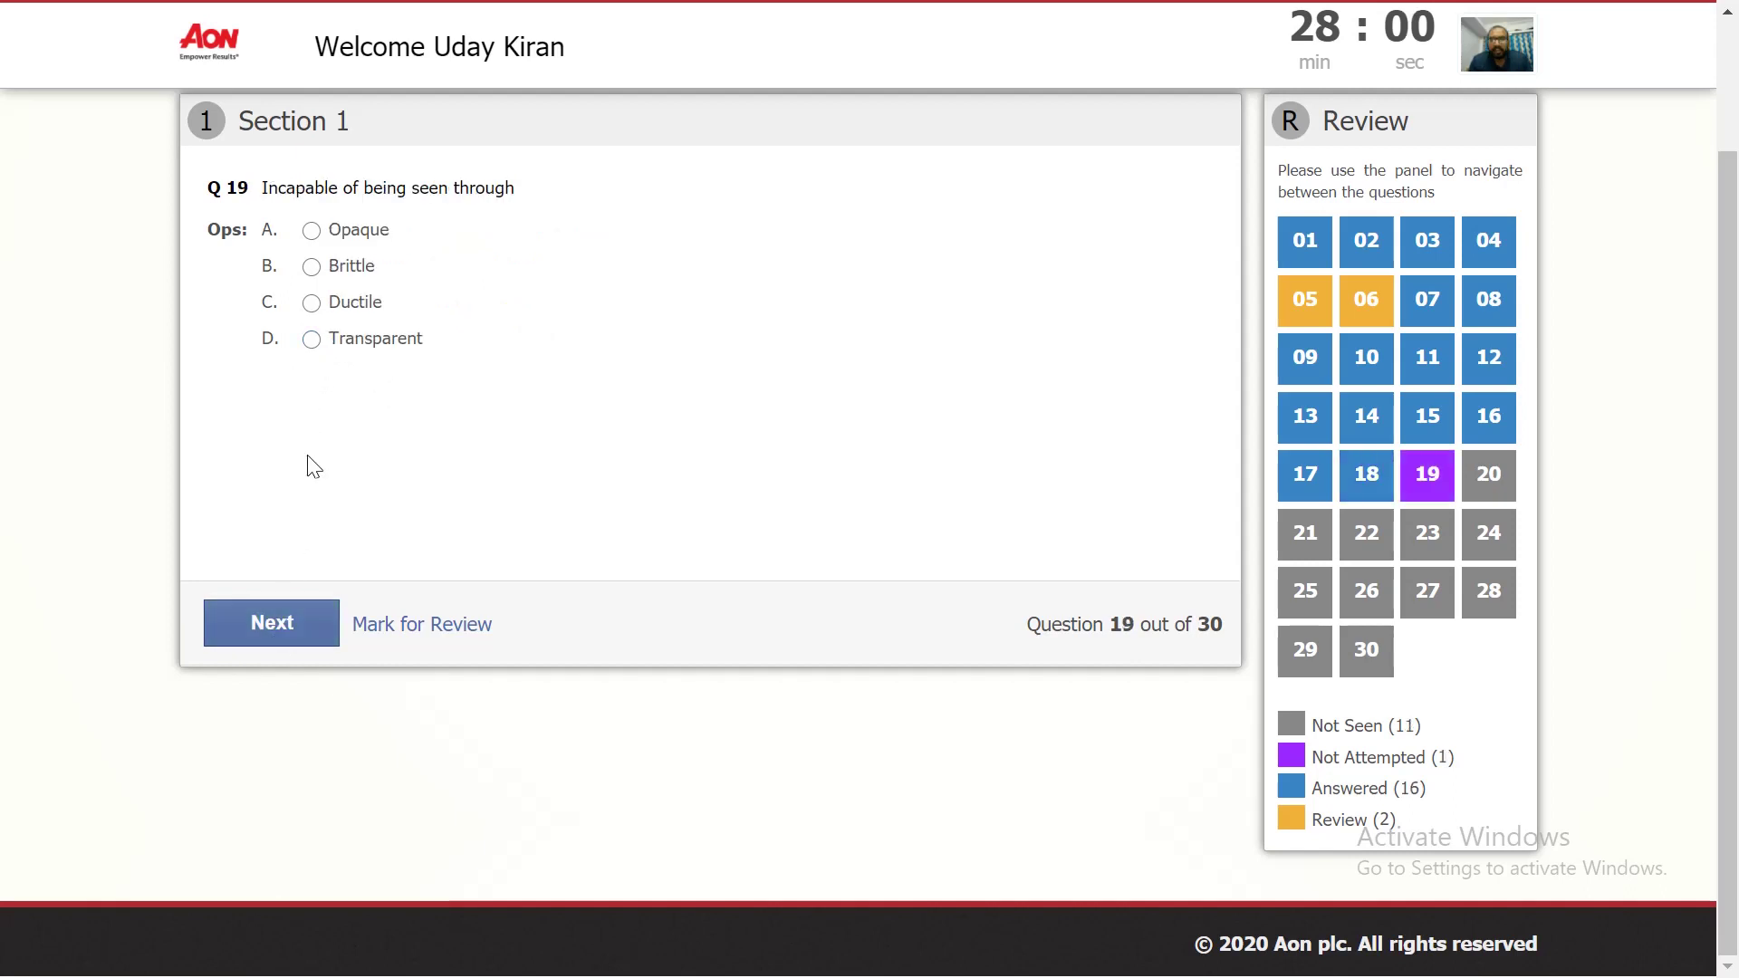
click(311, 341)
click(271, 624)
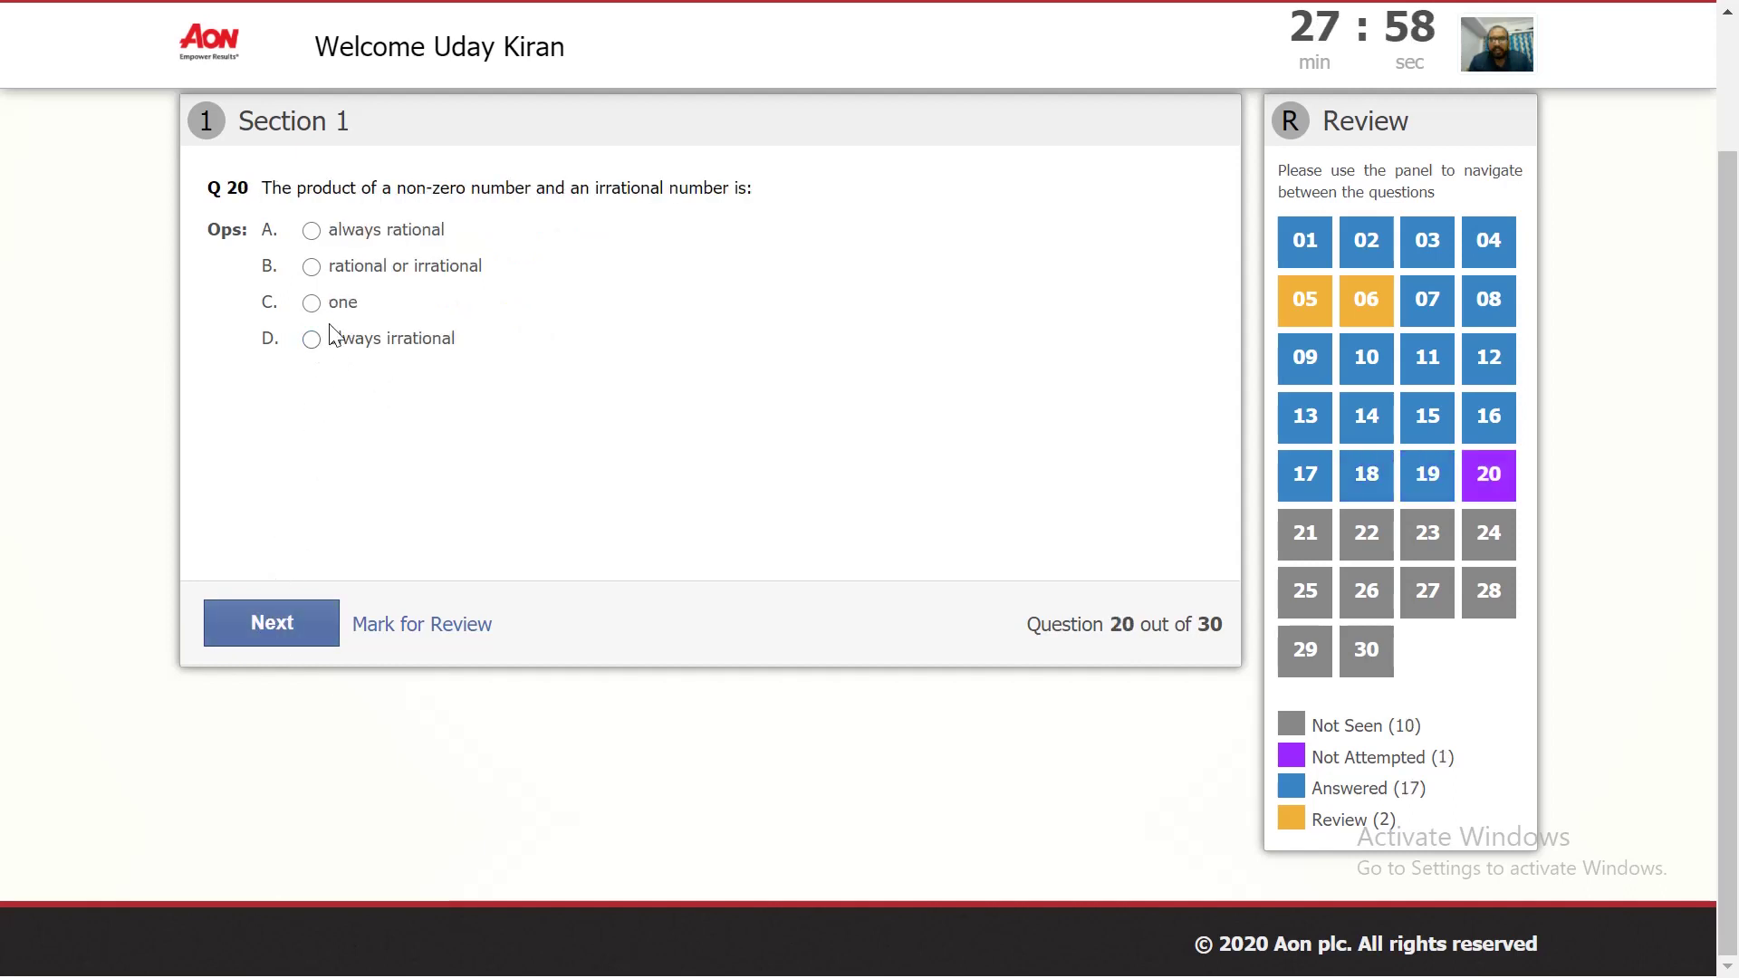
click(312, 339)
Step: Answer Q21 I shall be invited by her, Q22 Anurag Thakur, Q23 106, Q24 29, Q25 Vision
click(268, 638)
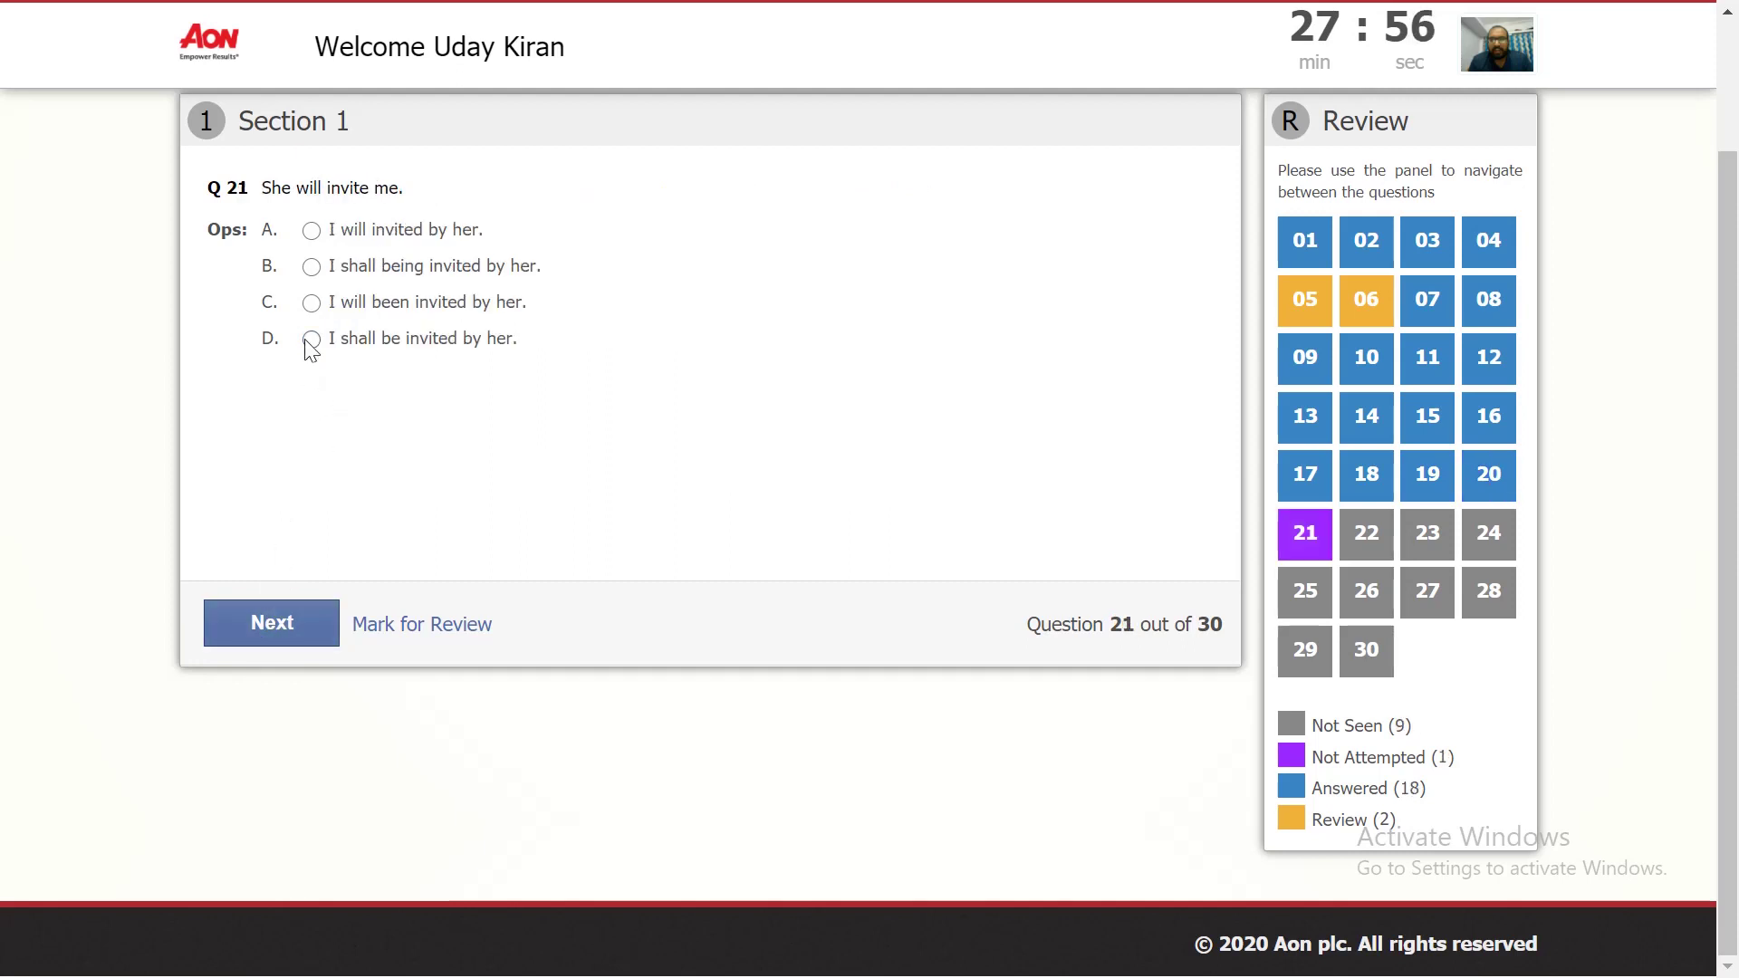
click(311, 338)
click(313, 625)
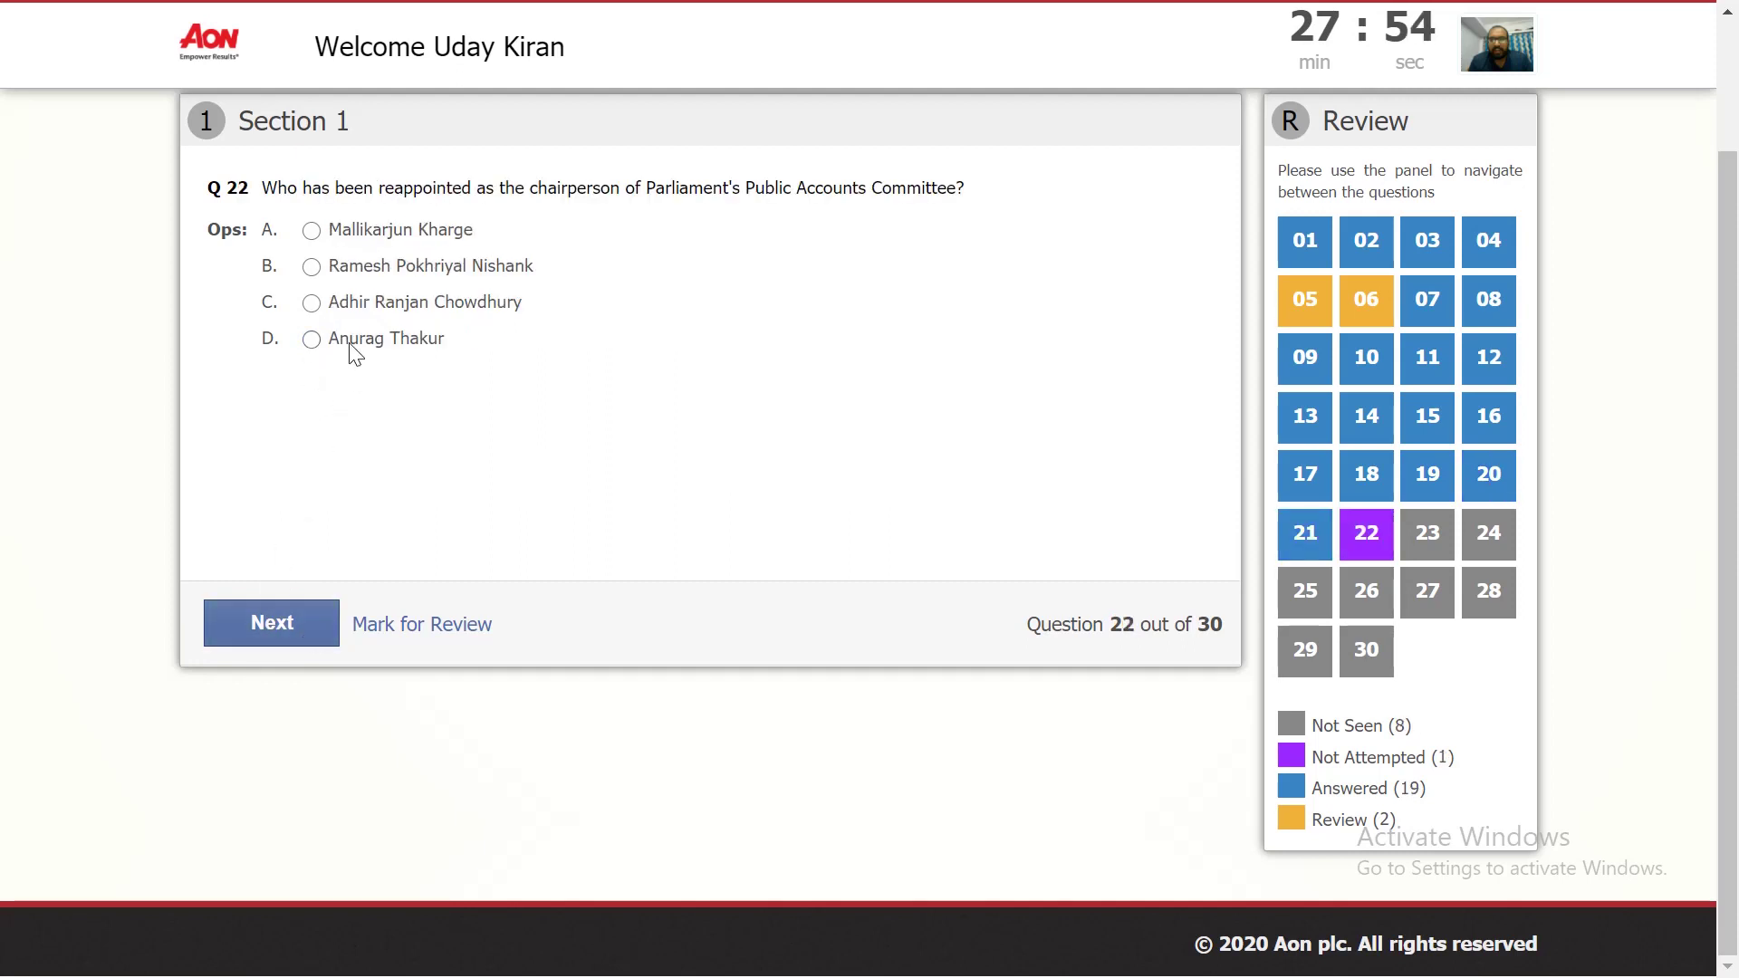
click(311, 338)
click(272, 641)
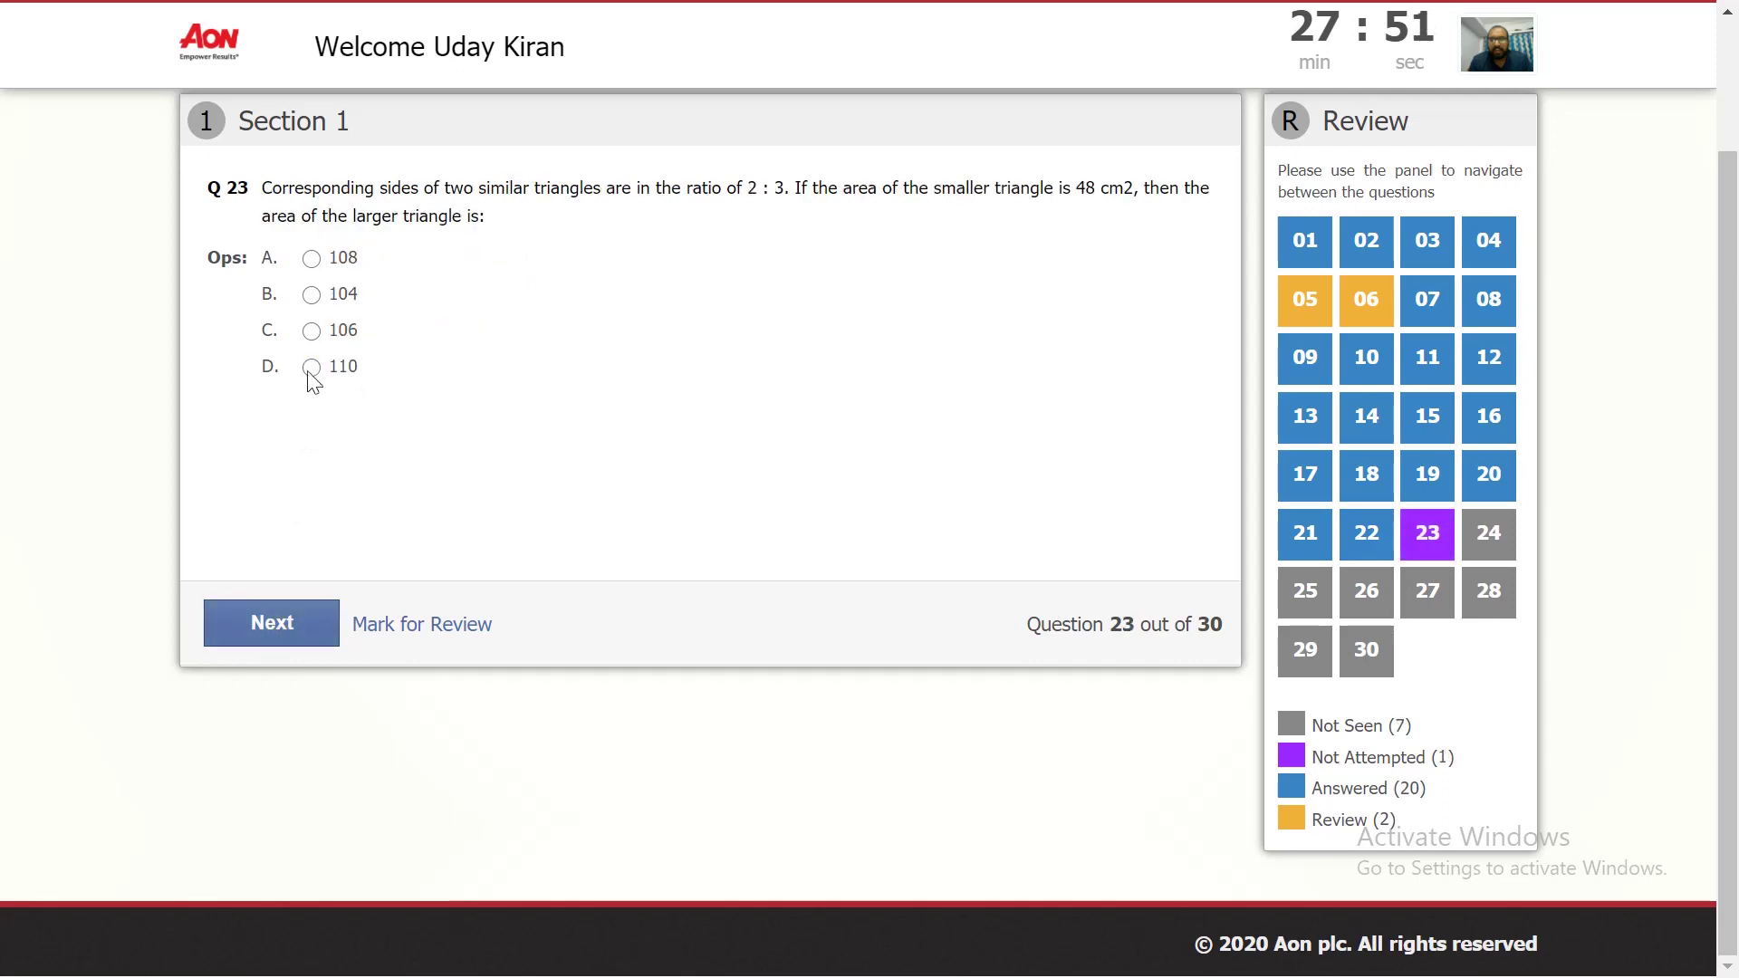
click(311, 331)
click(280, 627)
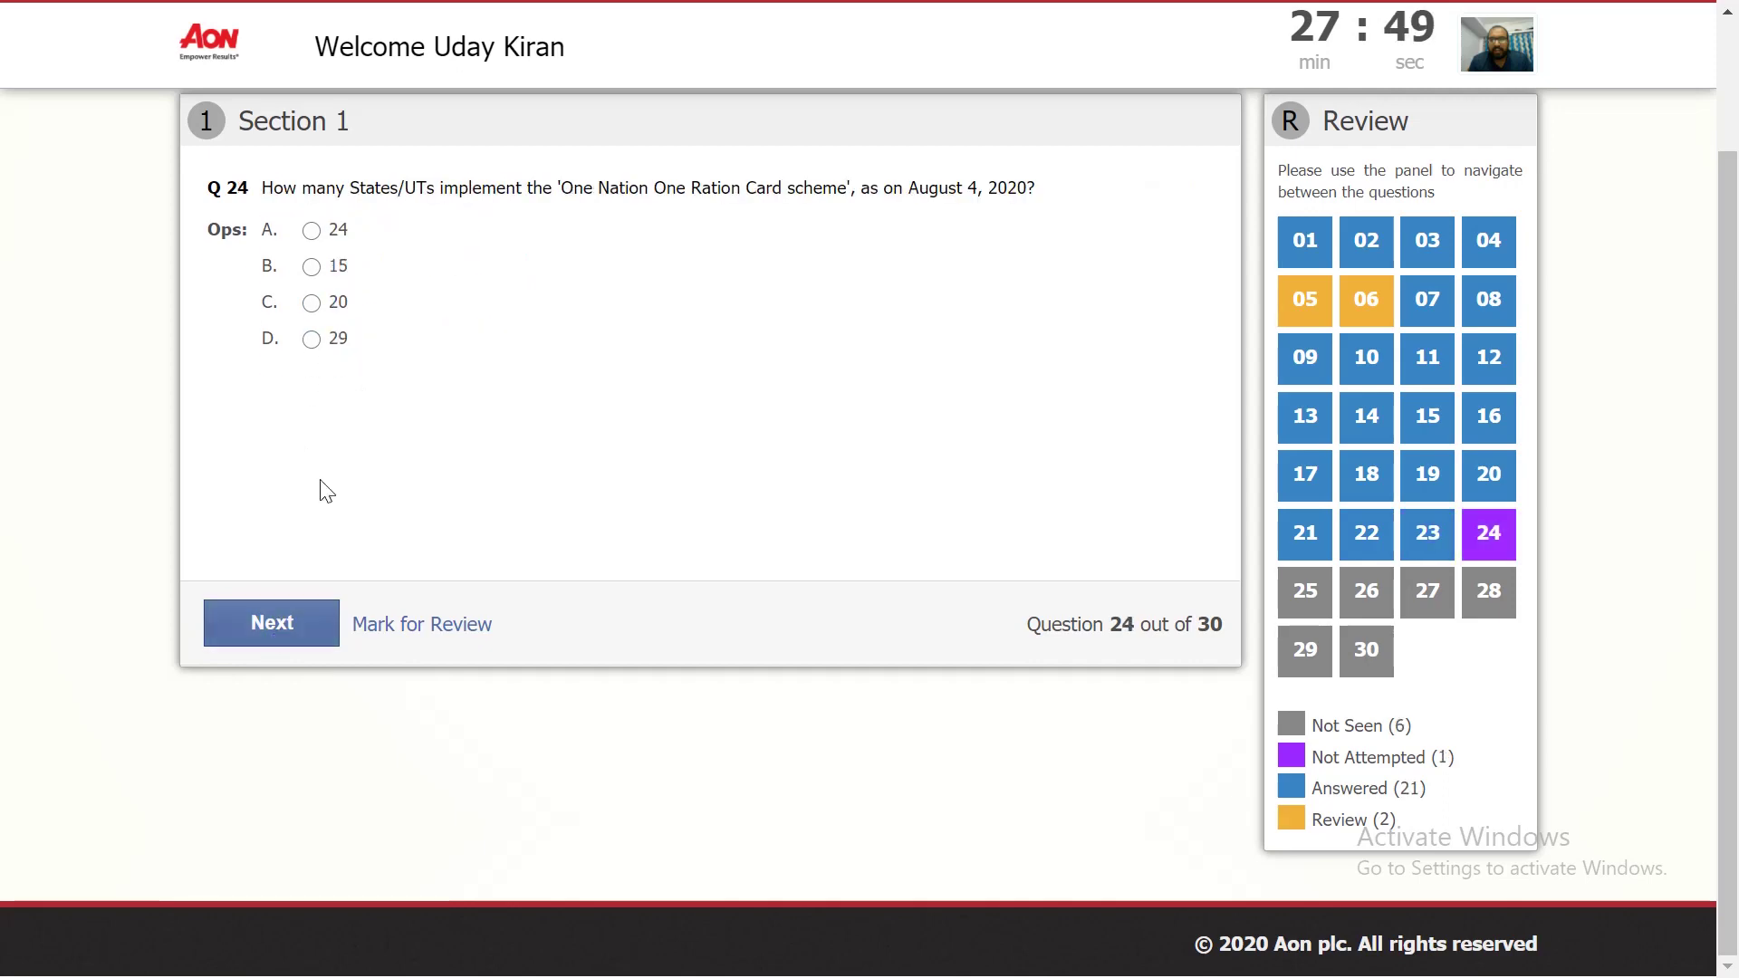
click(311, 341)
click(272, 629)
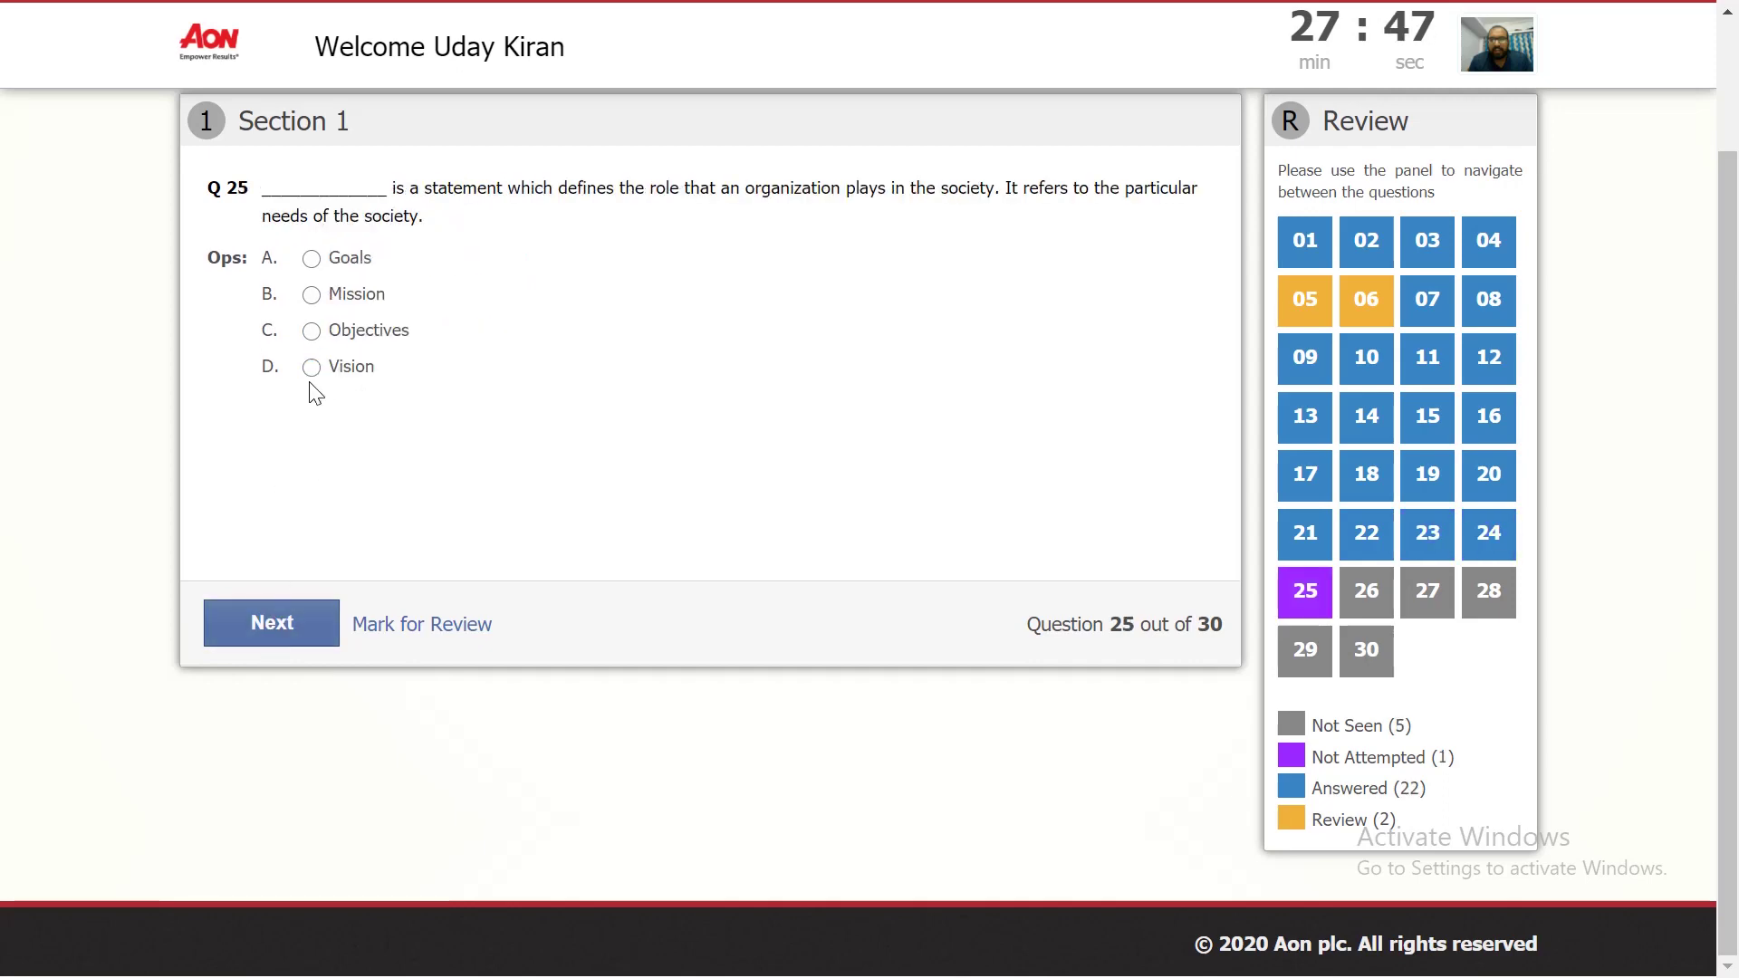
click(311, 368)
Step: Answer Q26 Australia, Q27 More than 50, Q28, and Q29 Chandrayaan-2, reaching question 30
click(280, 625)
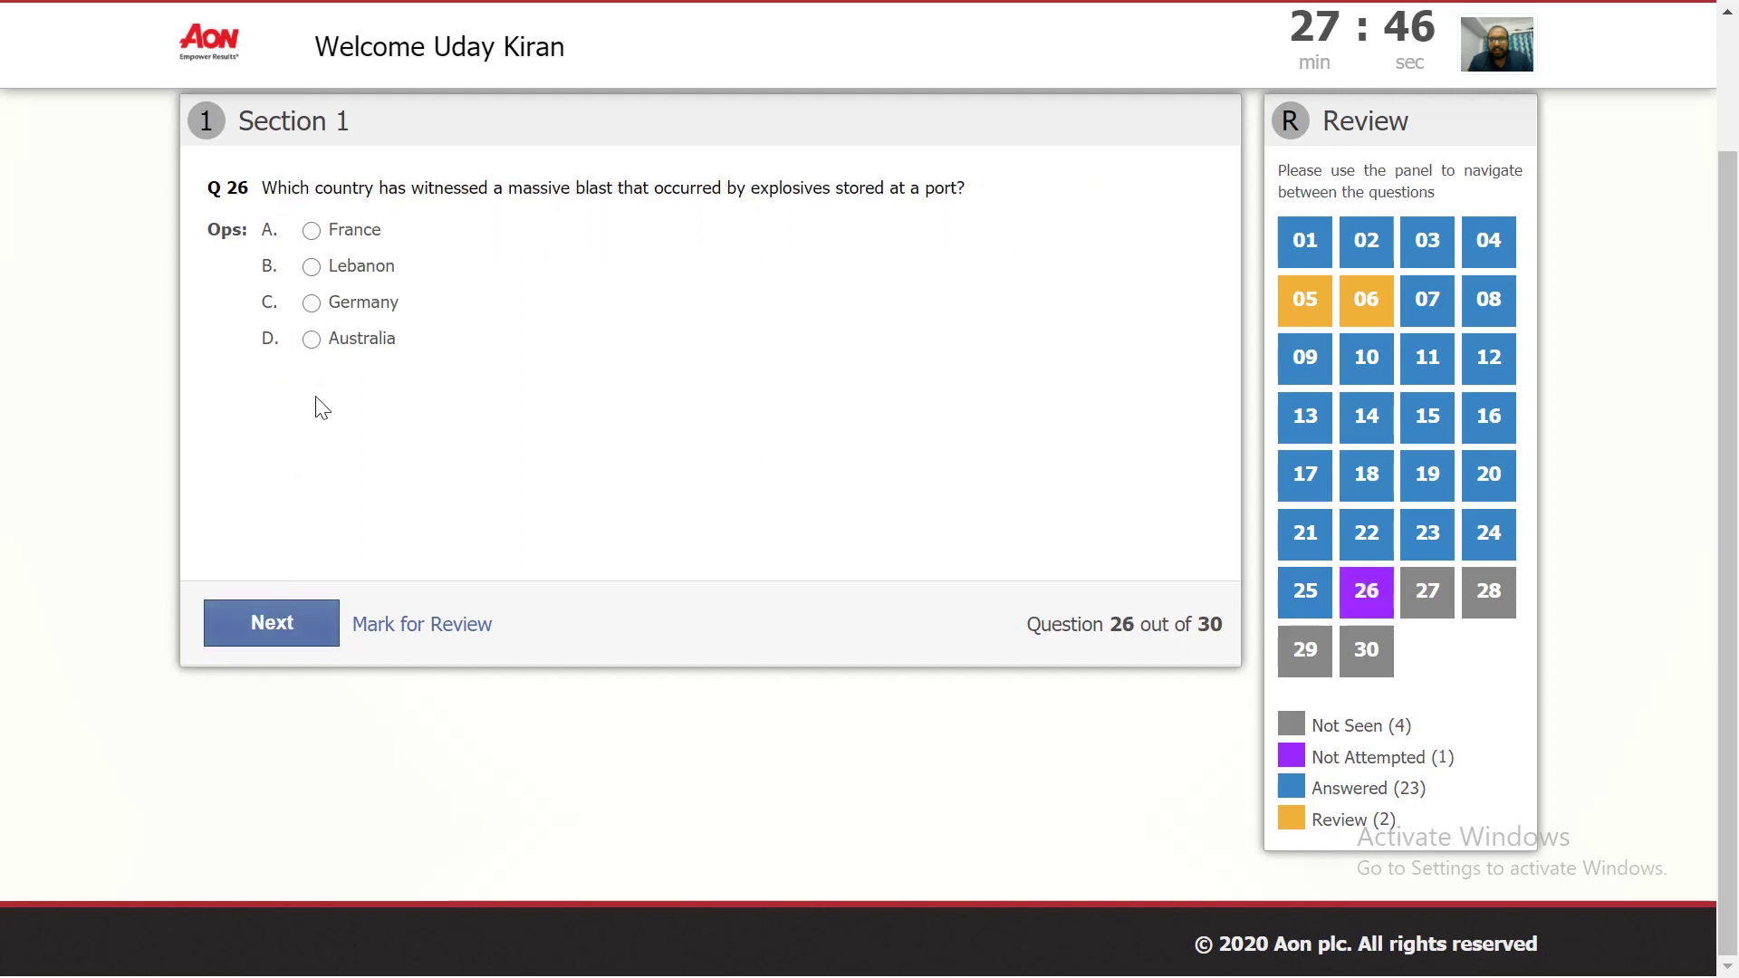
click(312, 340)
click(272, 622)
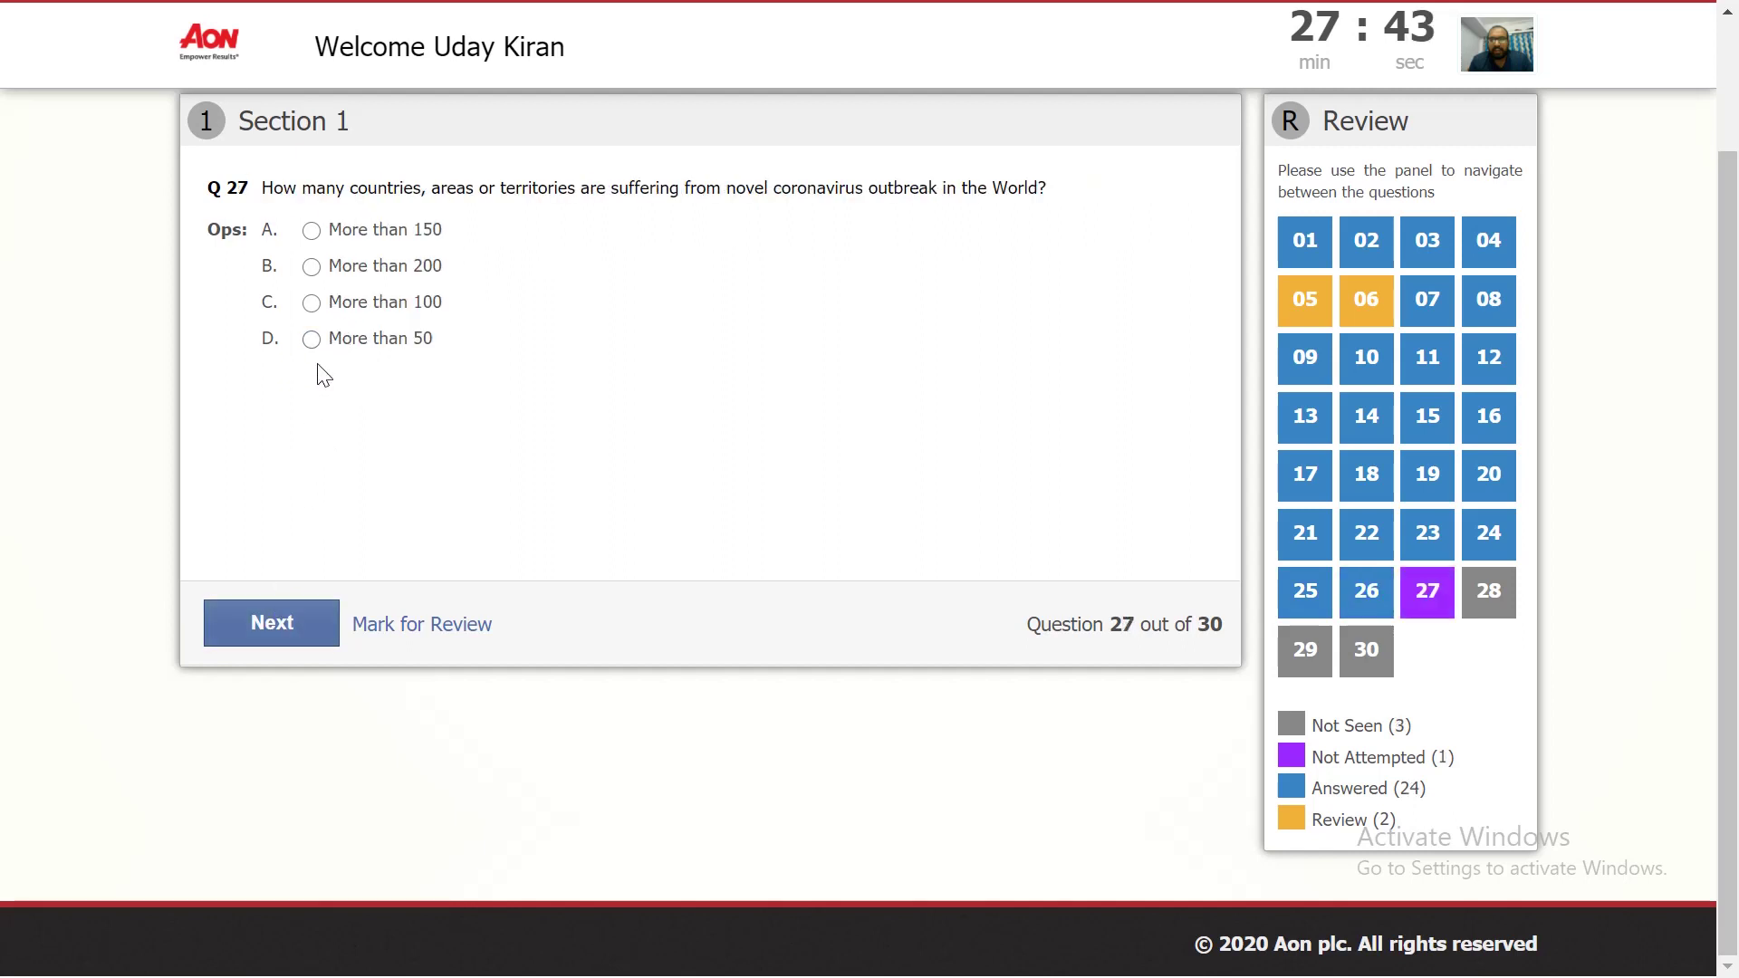
click(261, 623)
click(311, 339)
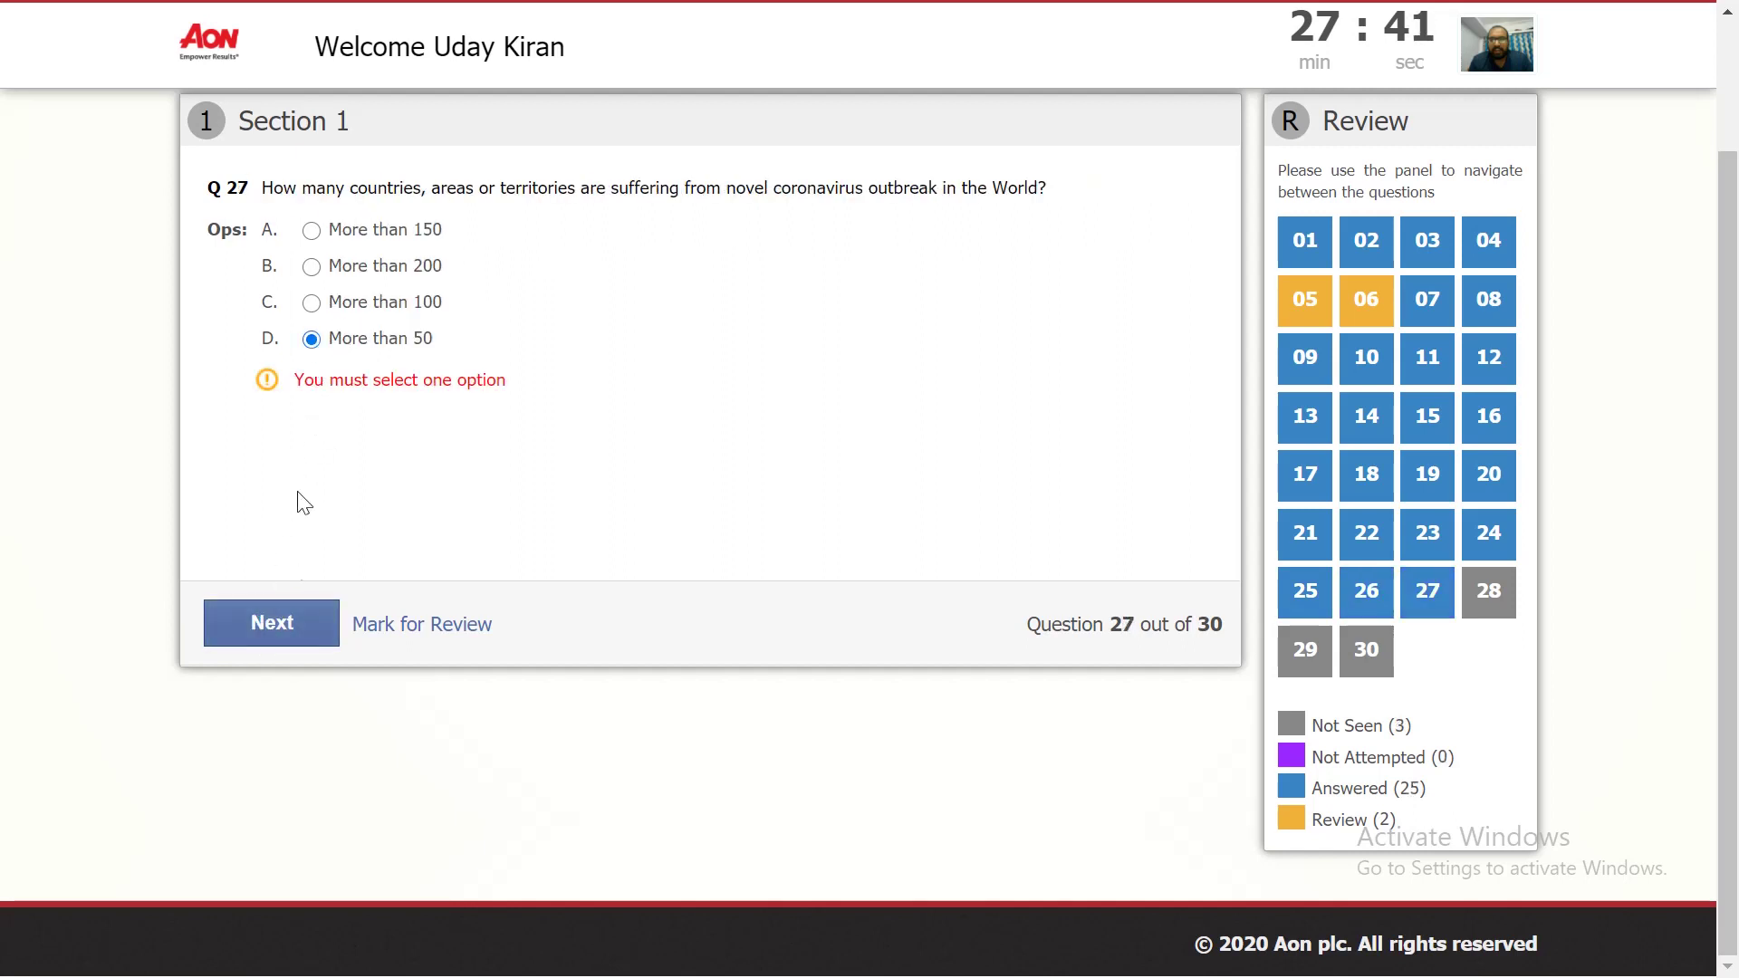
click(277, 625)
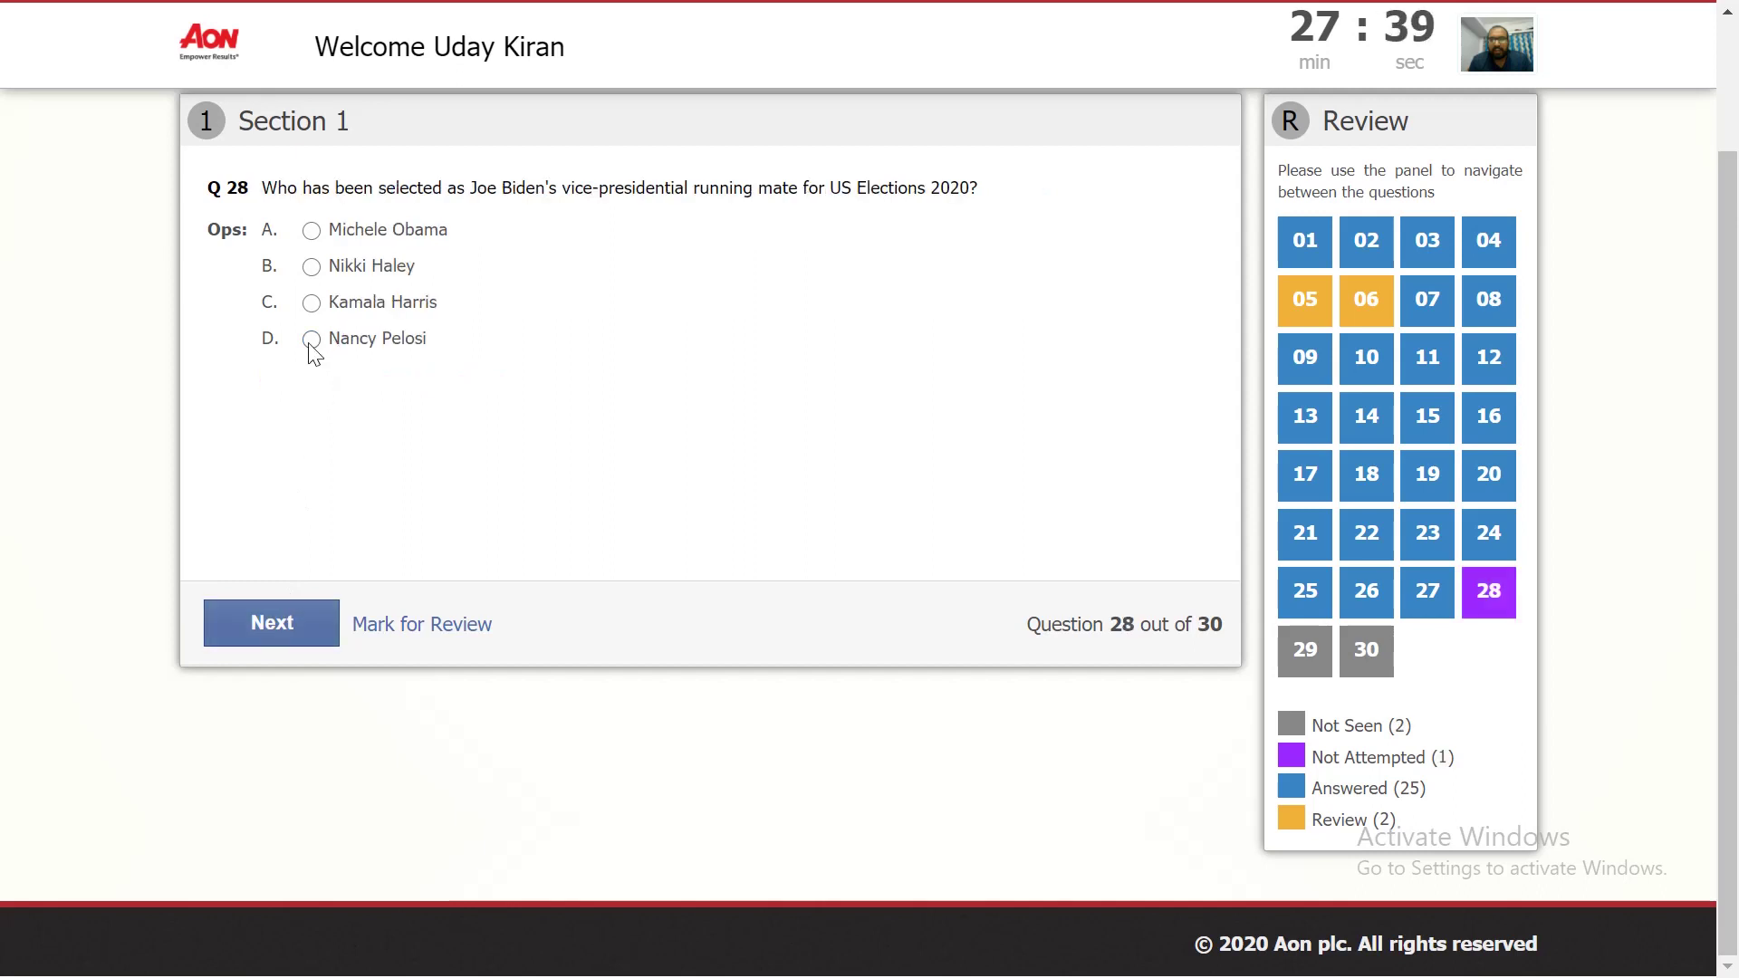
click(271, 624)
click(312, 339)
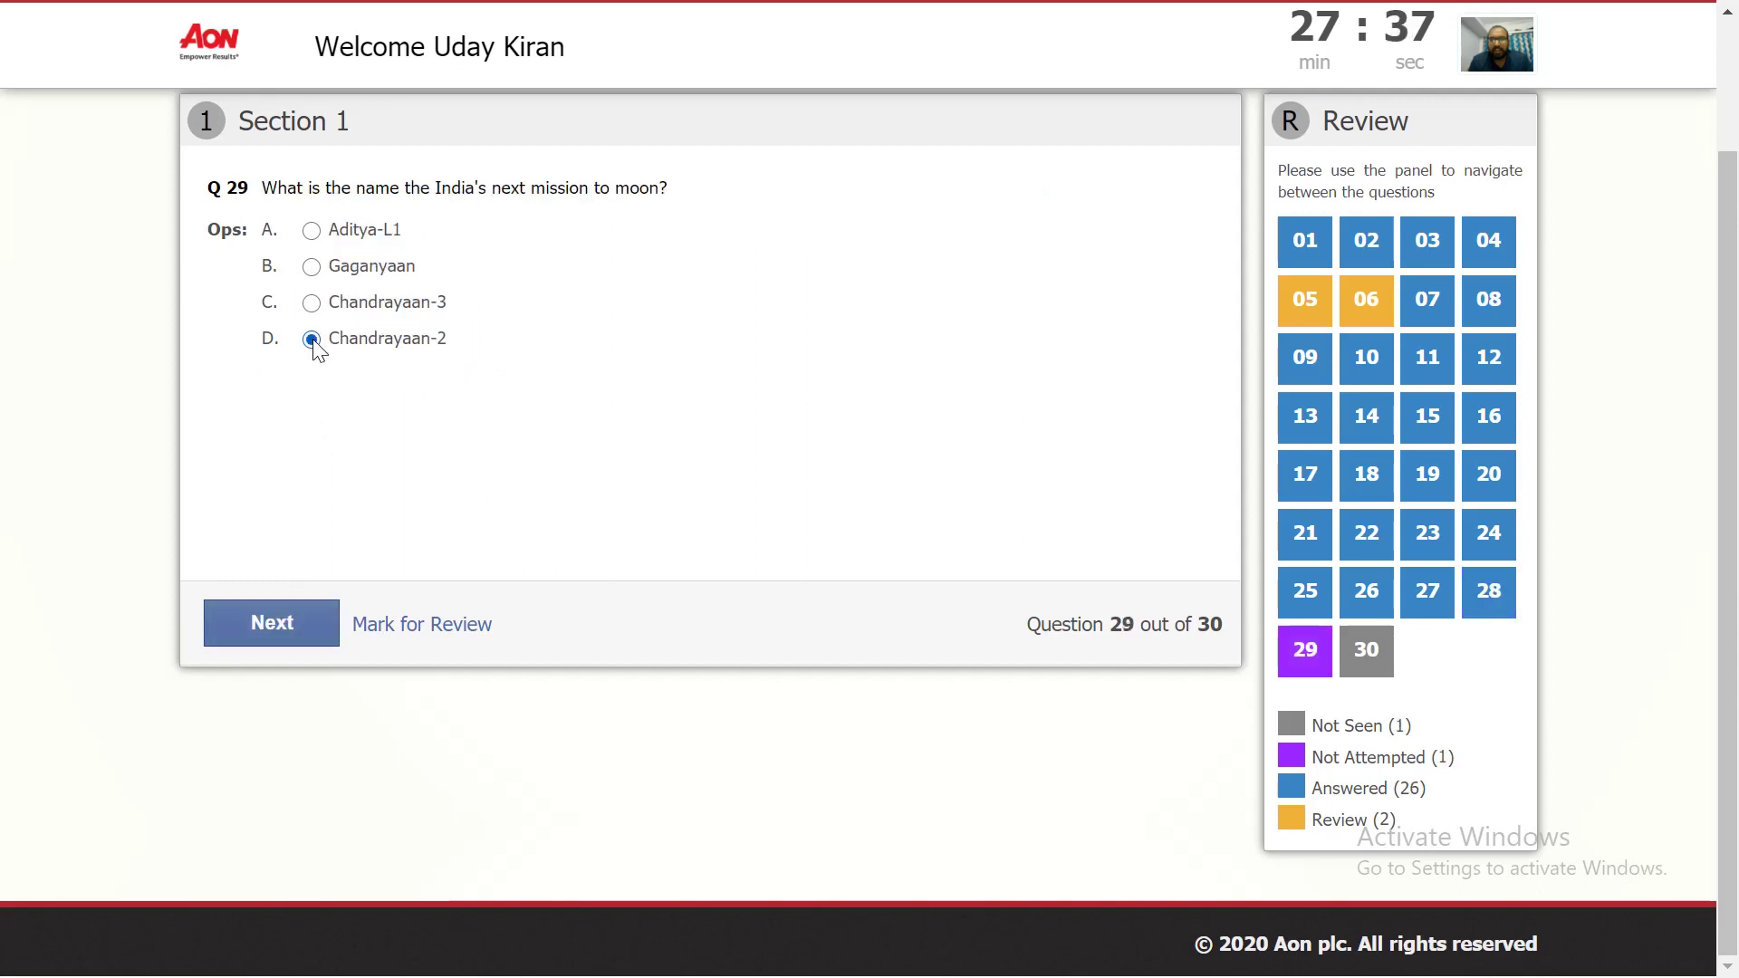
click(293, 615)
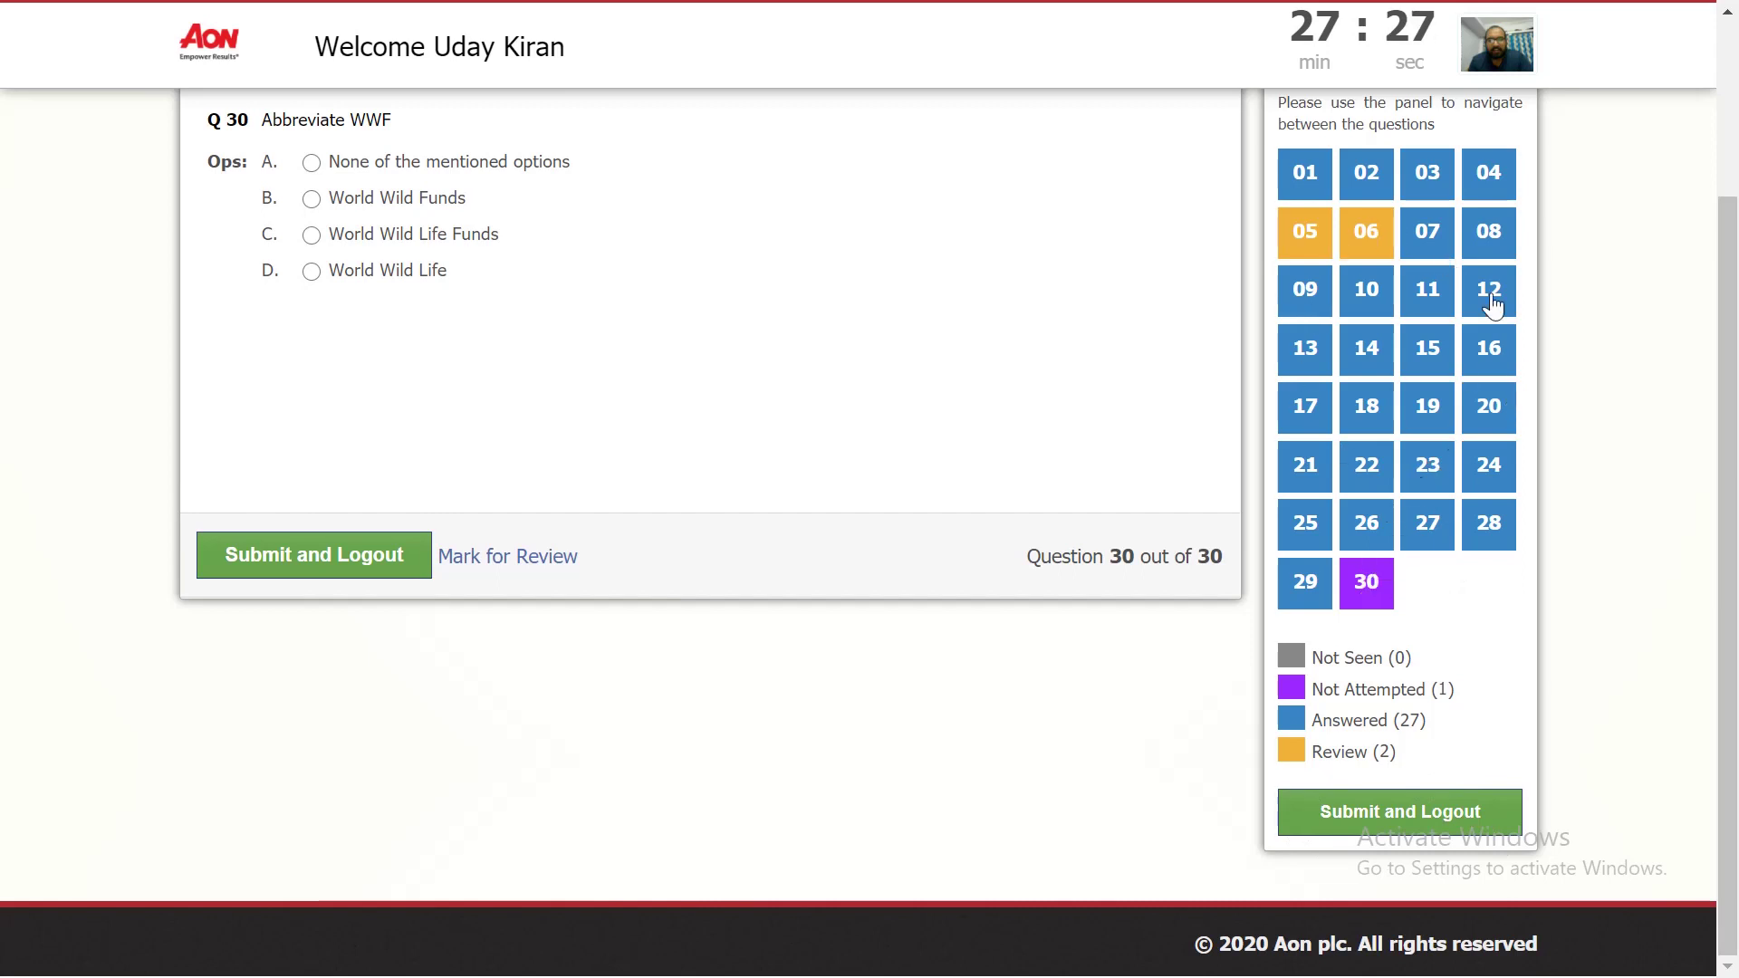
Step: Recheck the answers to questions 15, 10 and 7, then attempt Submit and Logout
click(1431, 351)
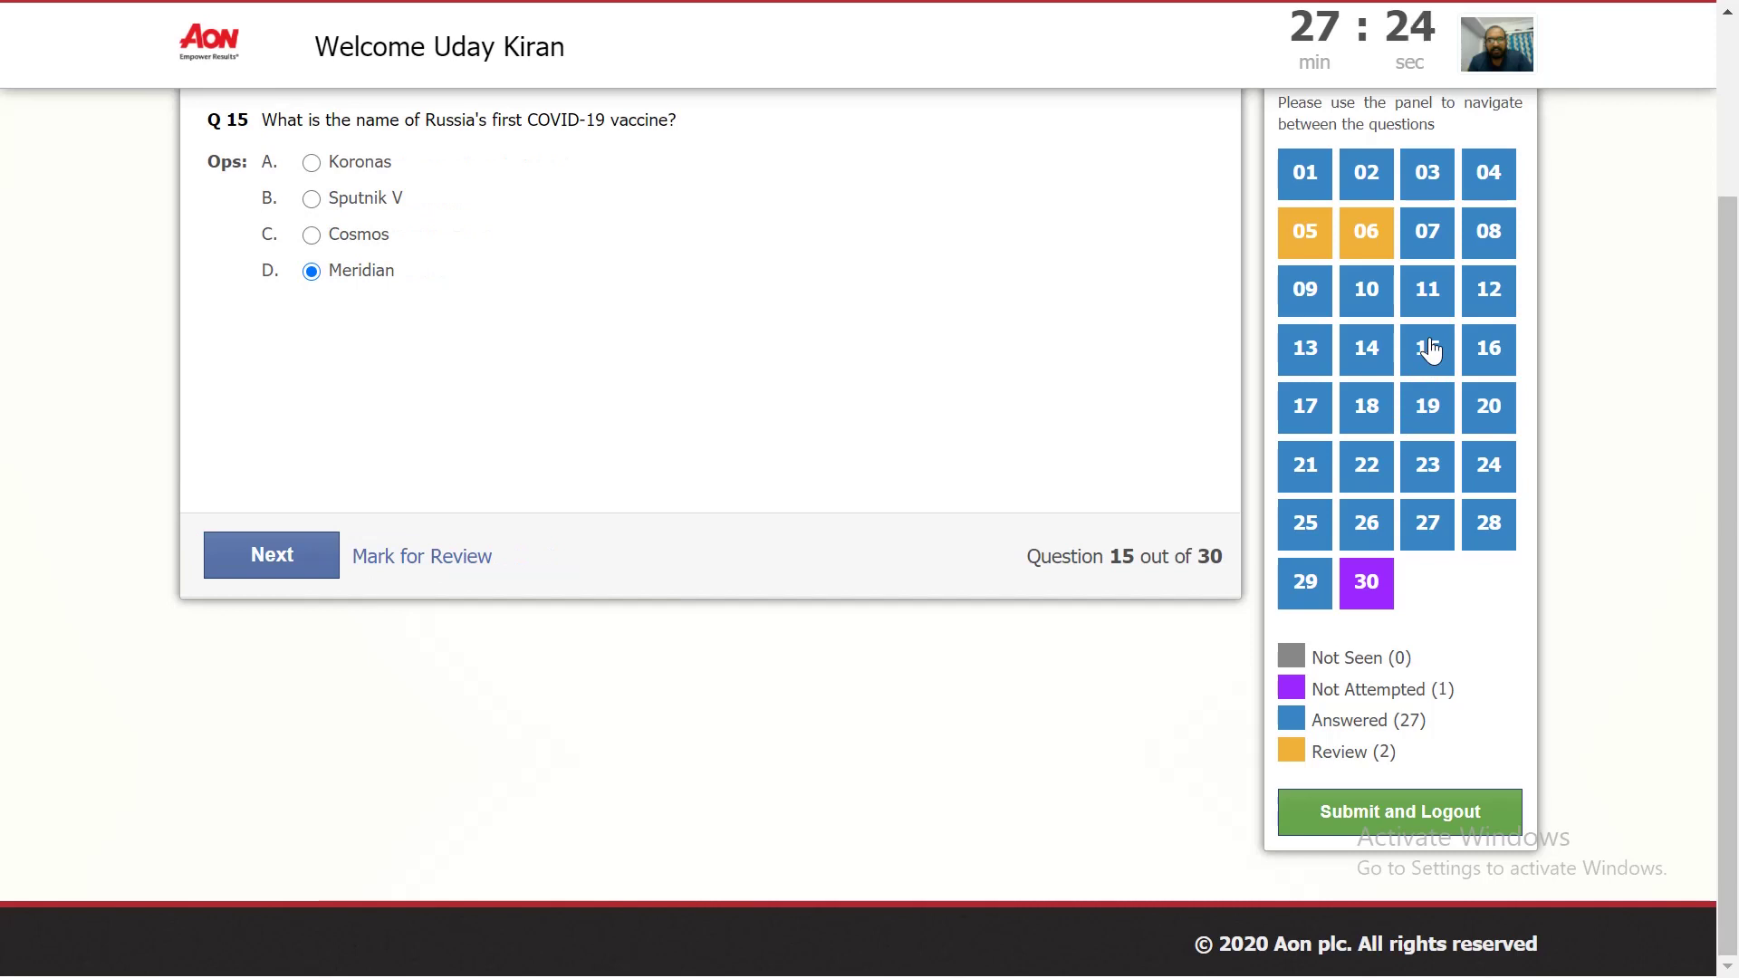
click(1369, 291)
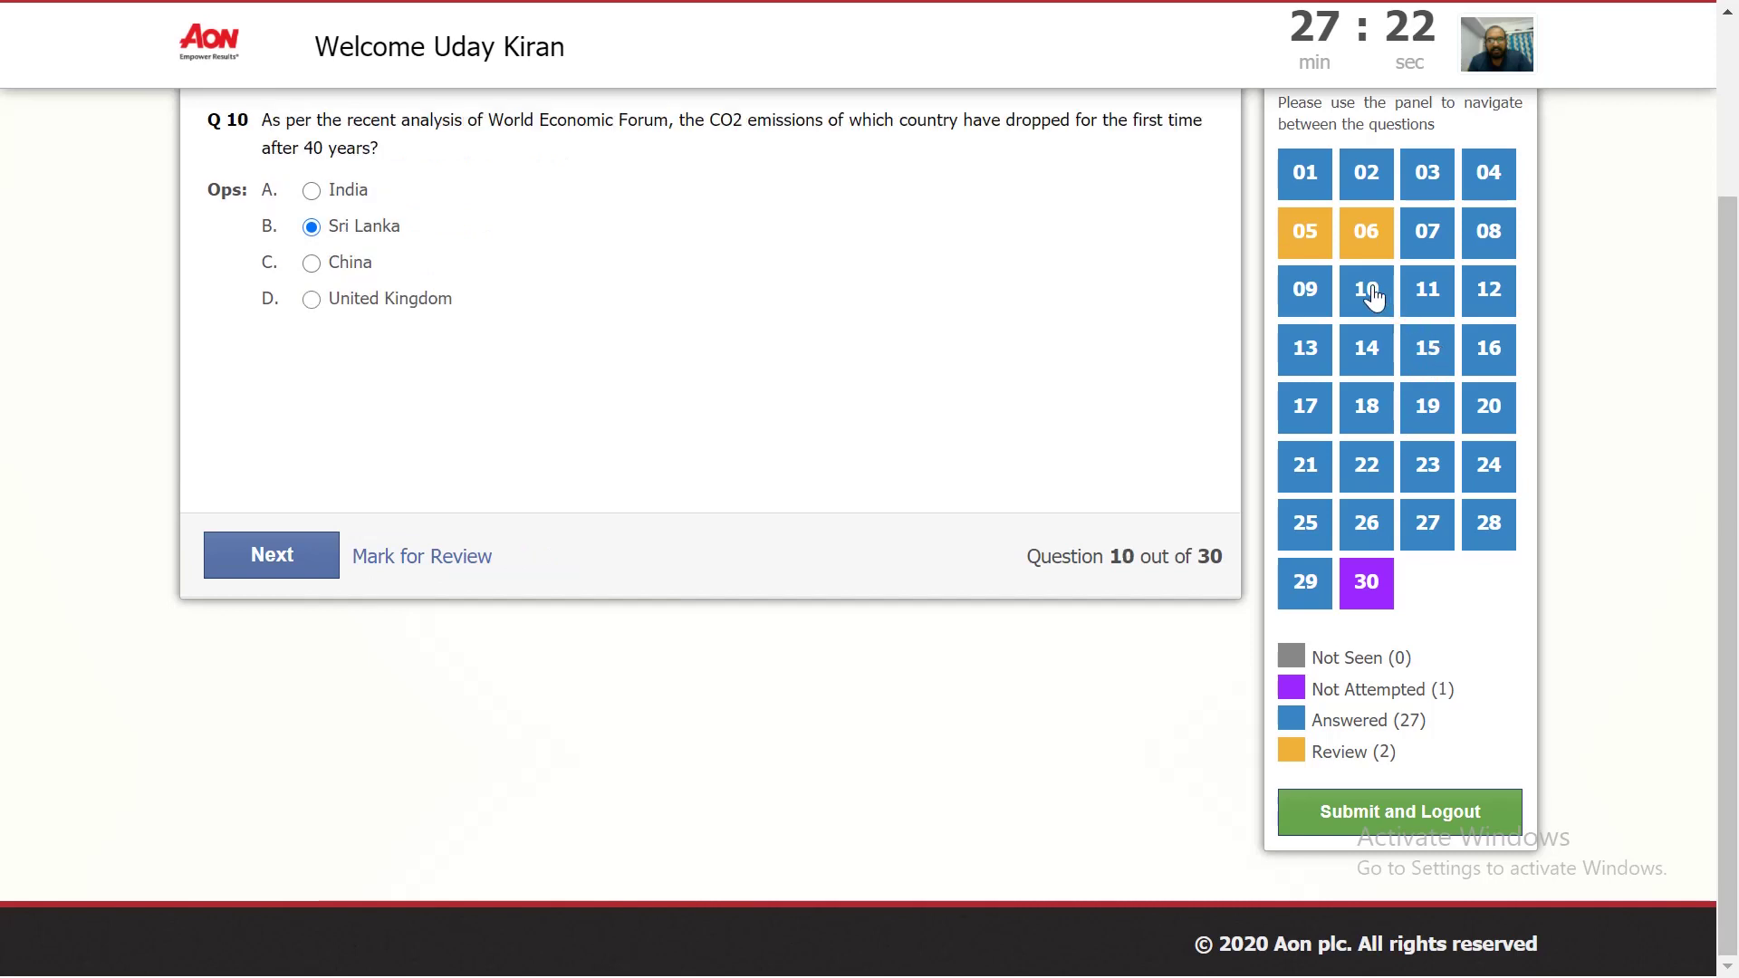
click(1448, 223)
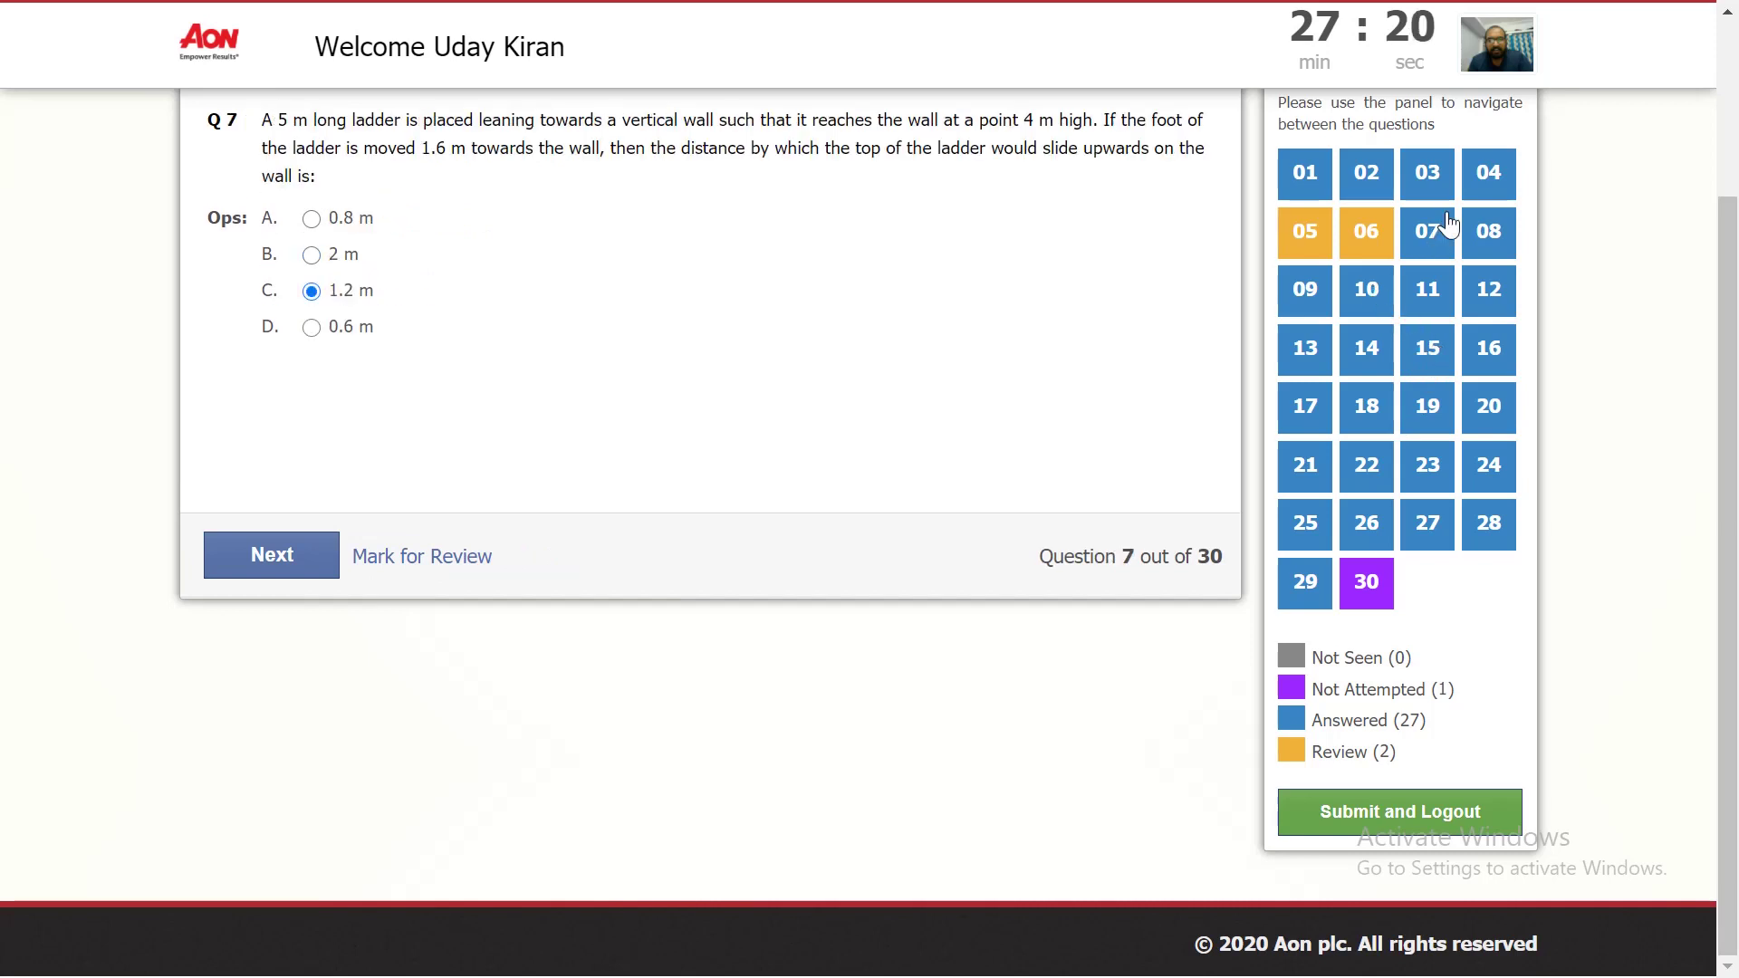
click(1371, 812)
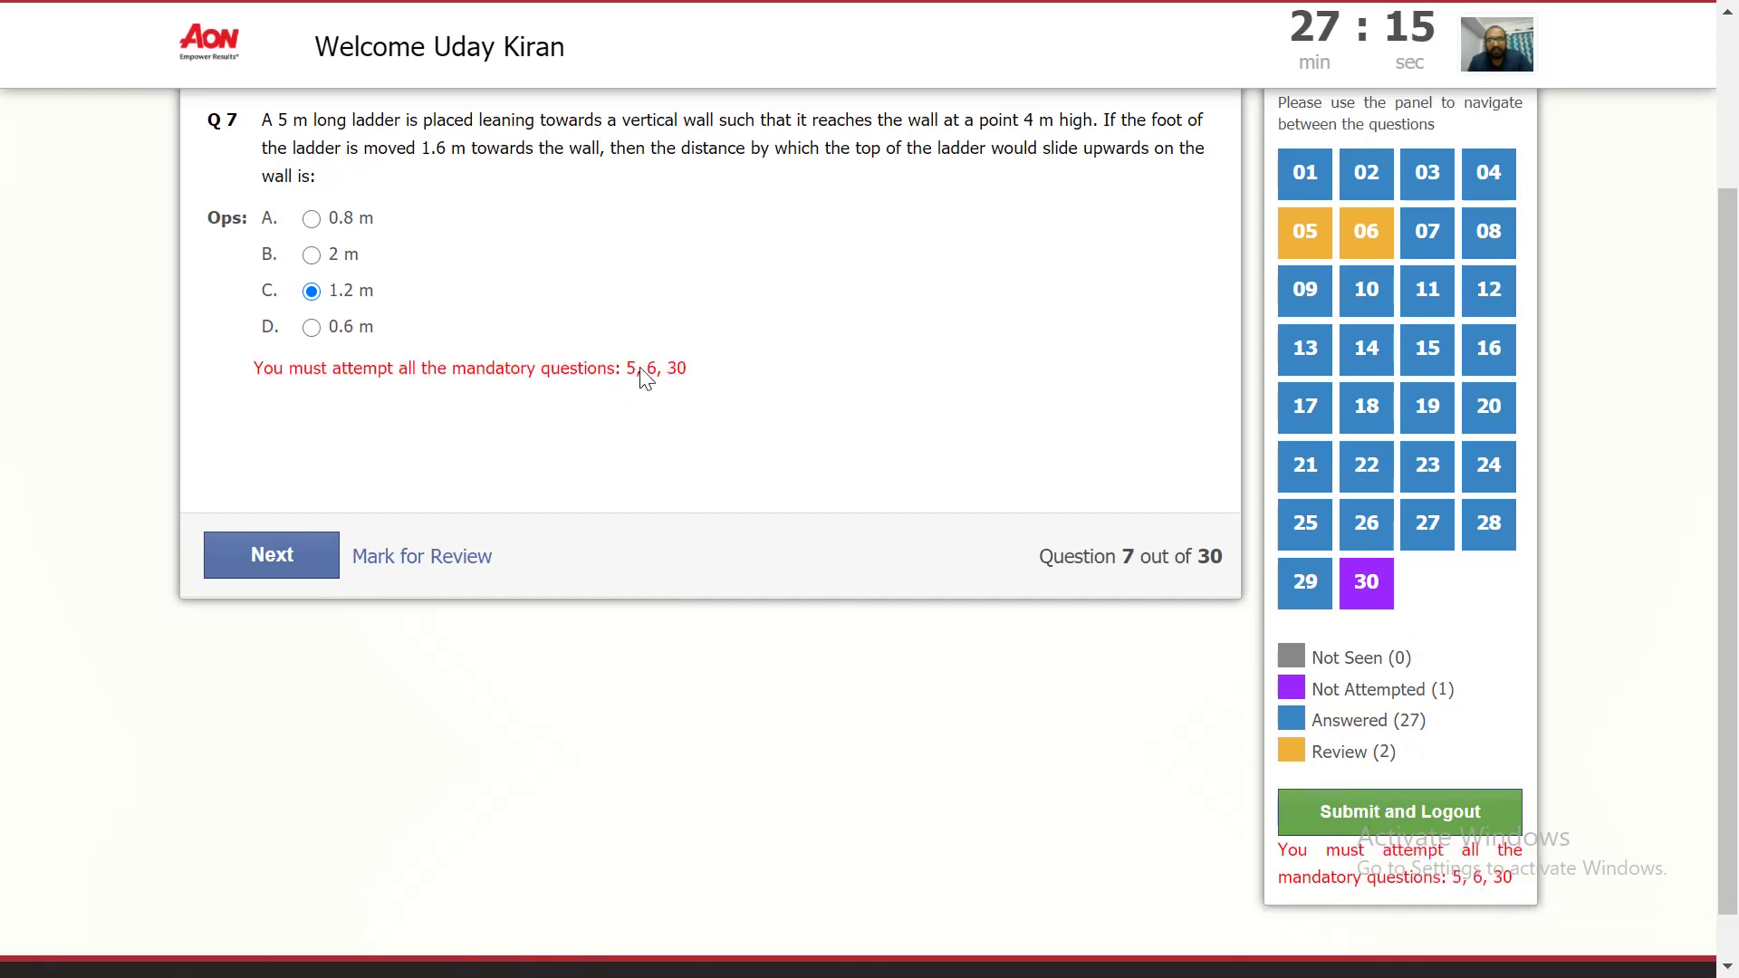
Step: Answer Q5 with Berlin, Germany, revisit Q6, answer Q30 with World Wild Life, then submit
click(1424, 828)
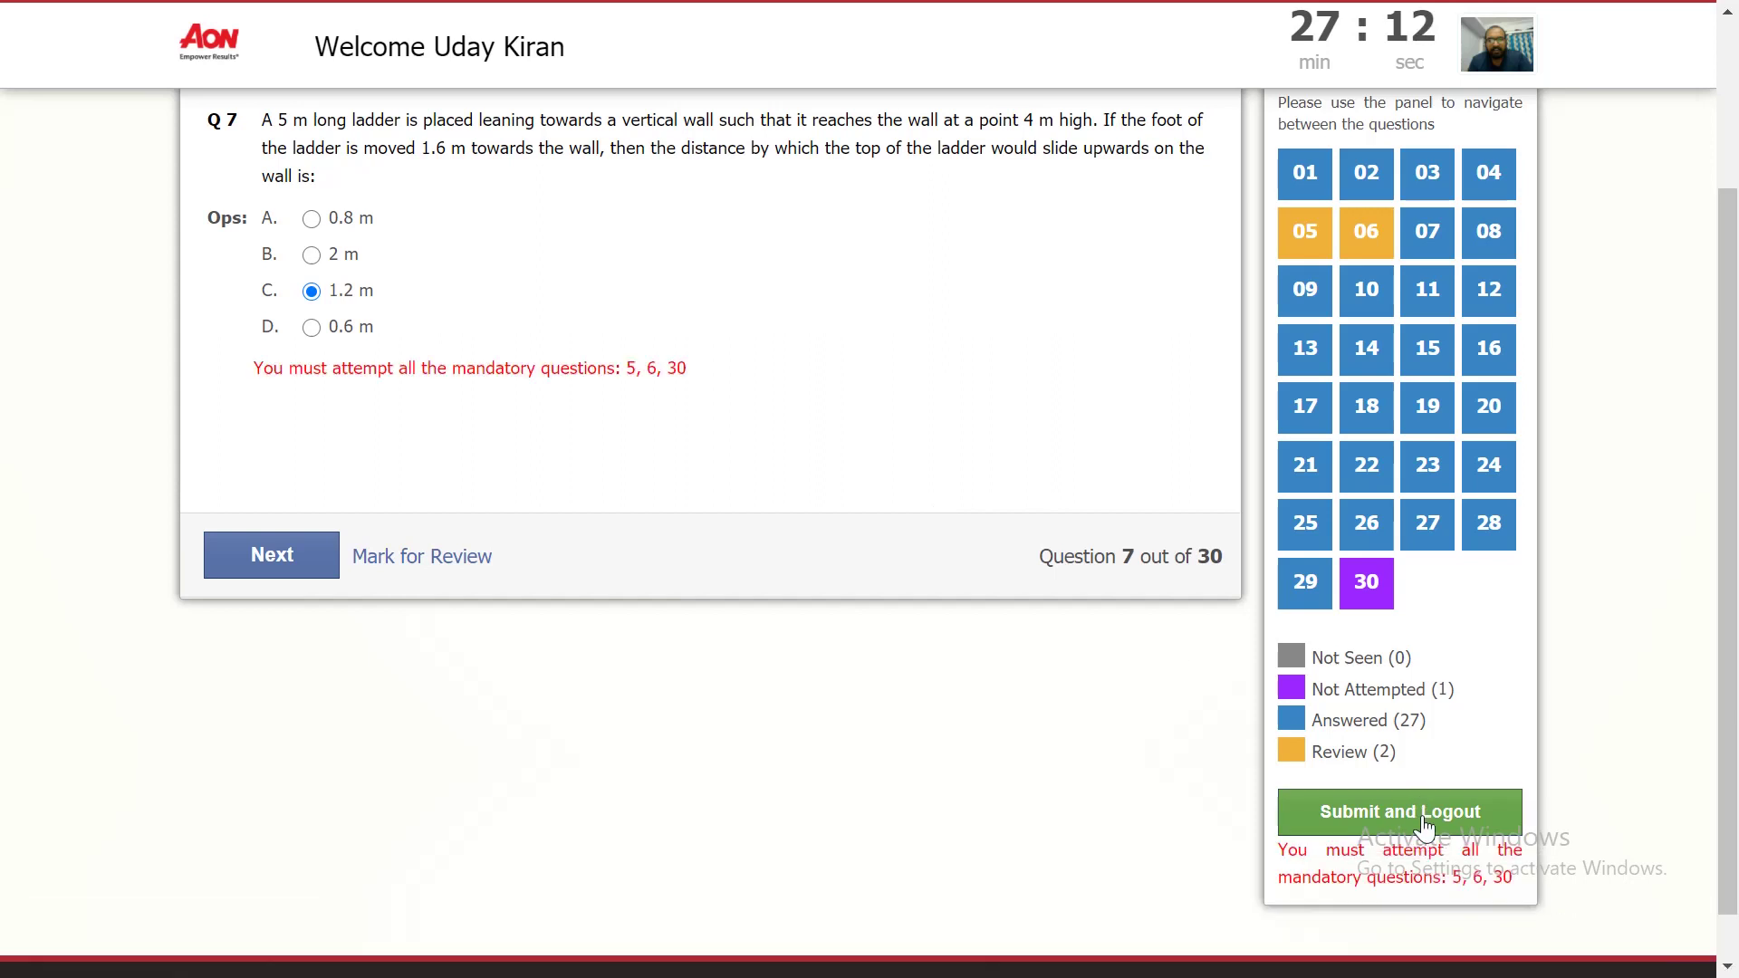
click(1305, 233)
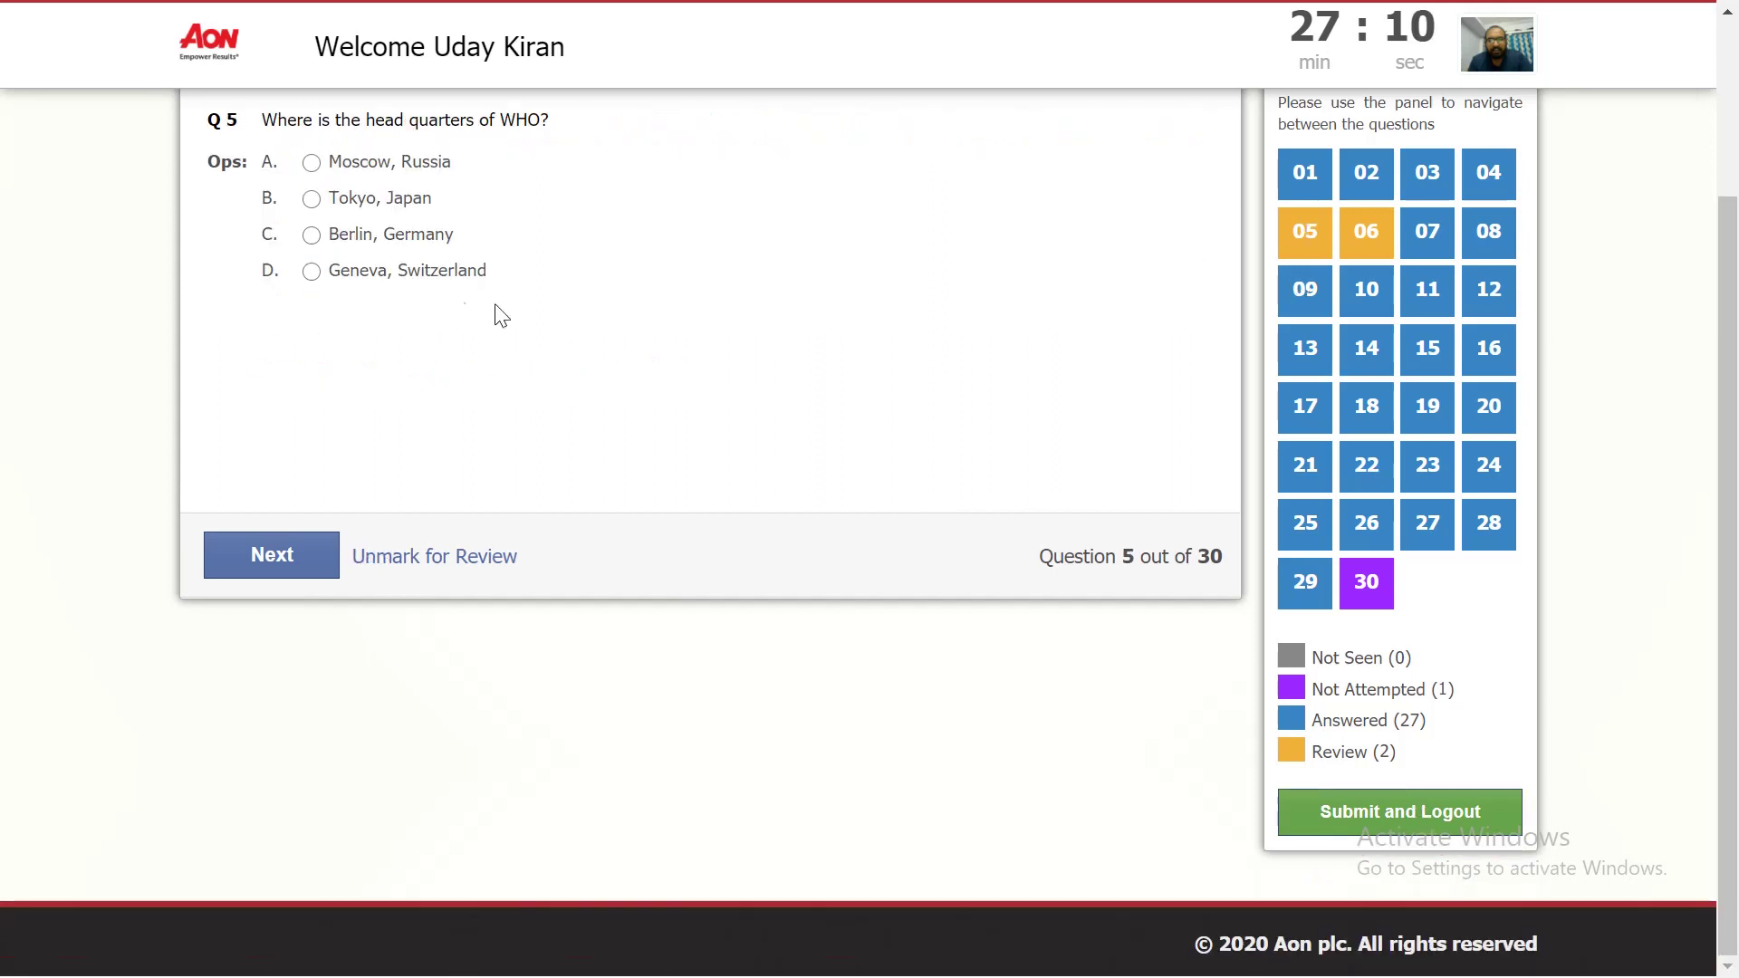
click(360, 243)
click(1346, 247)
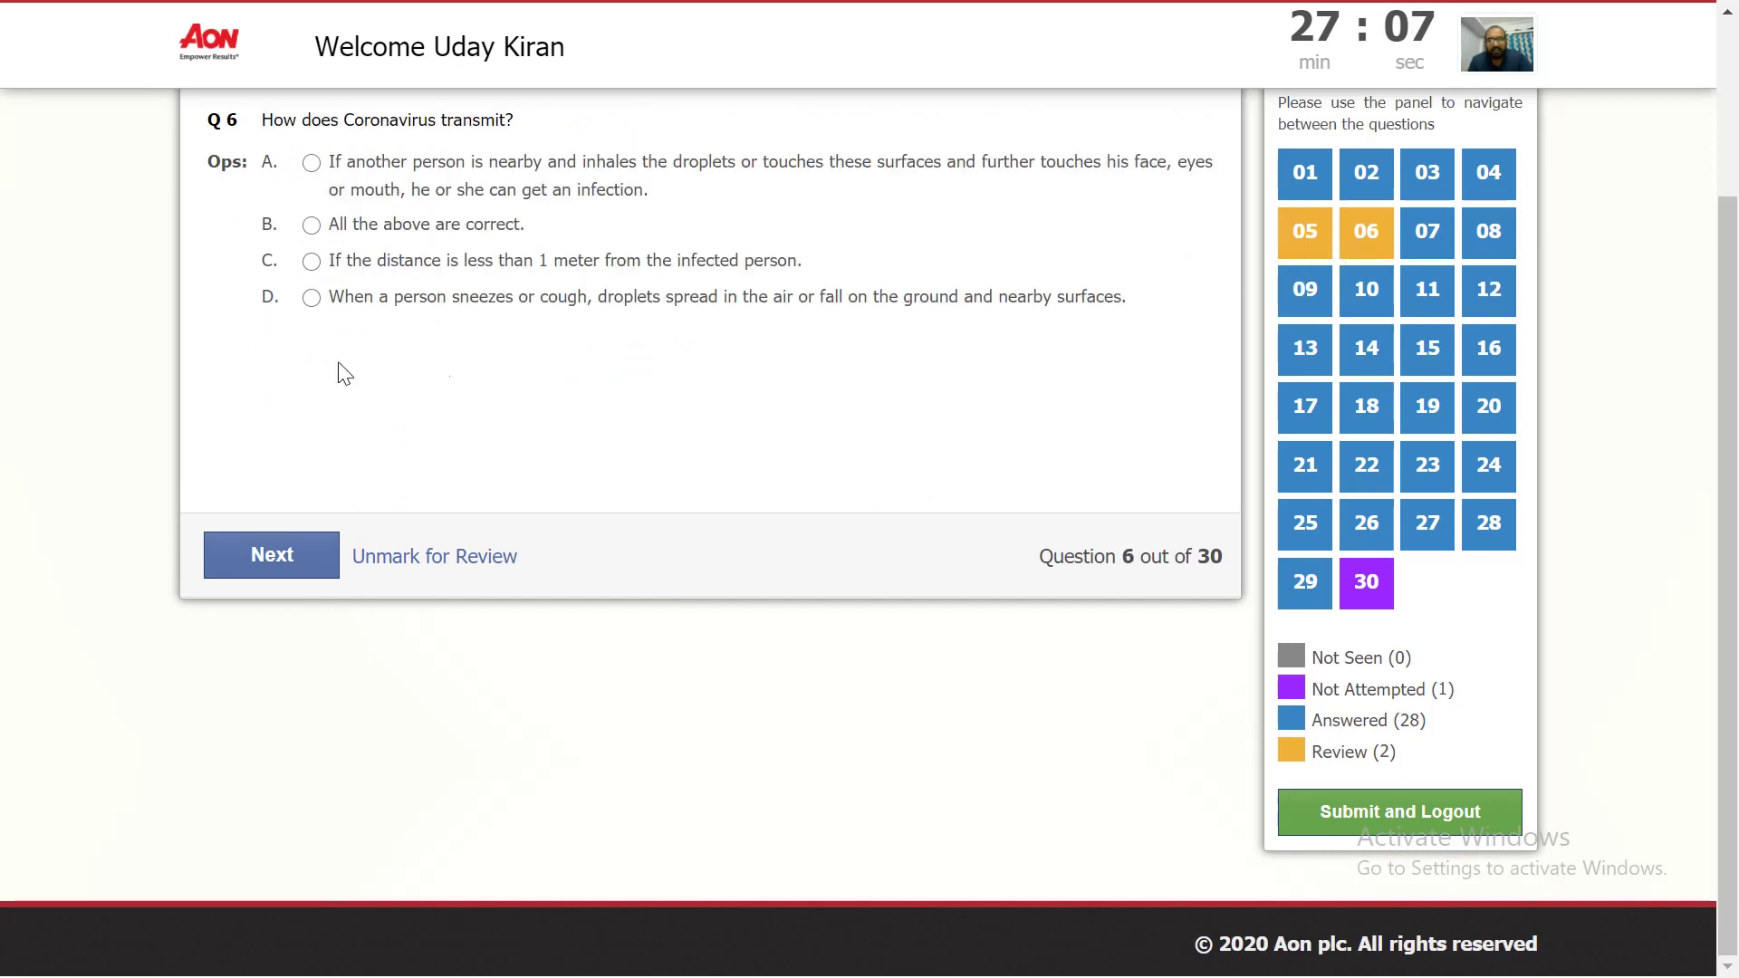
click(1365, 584)
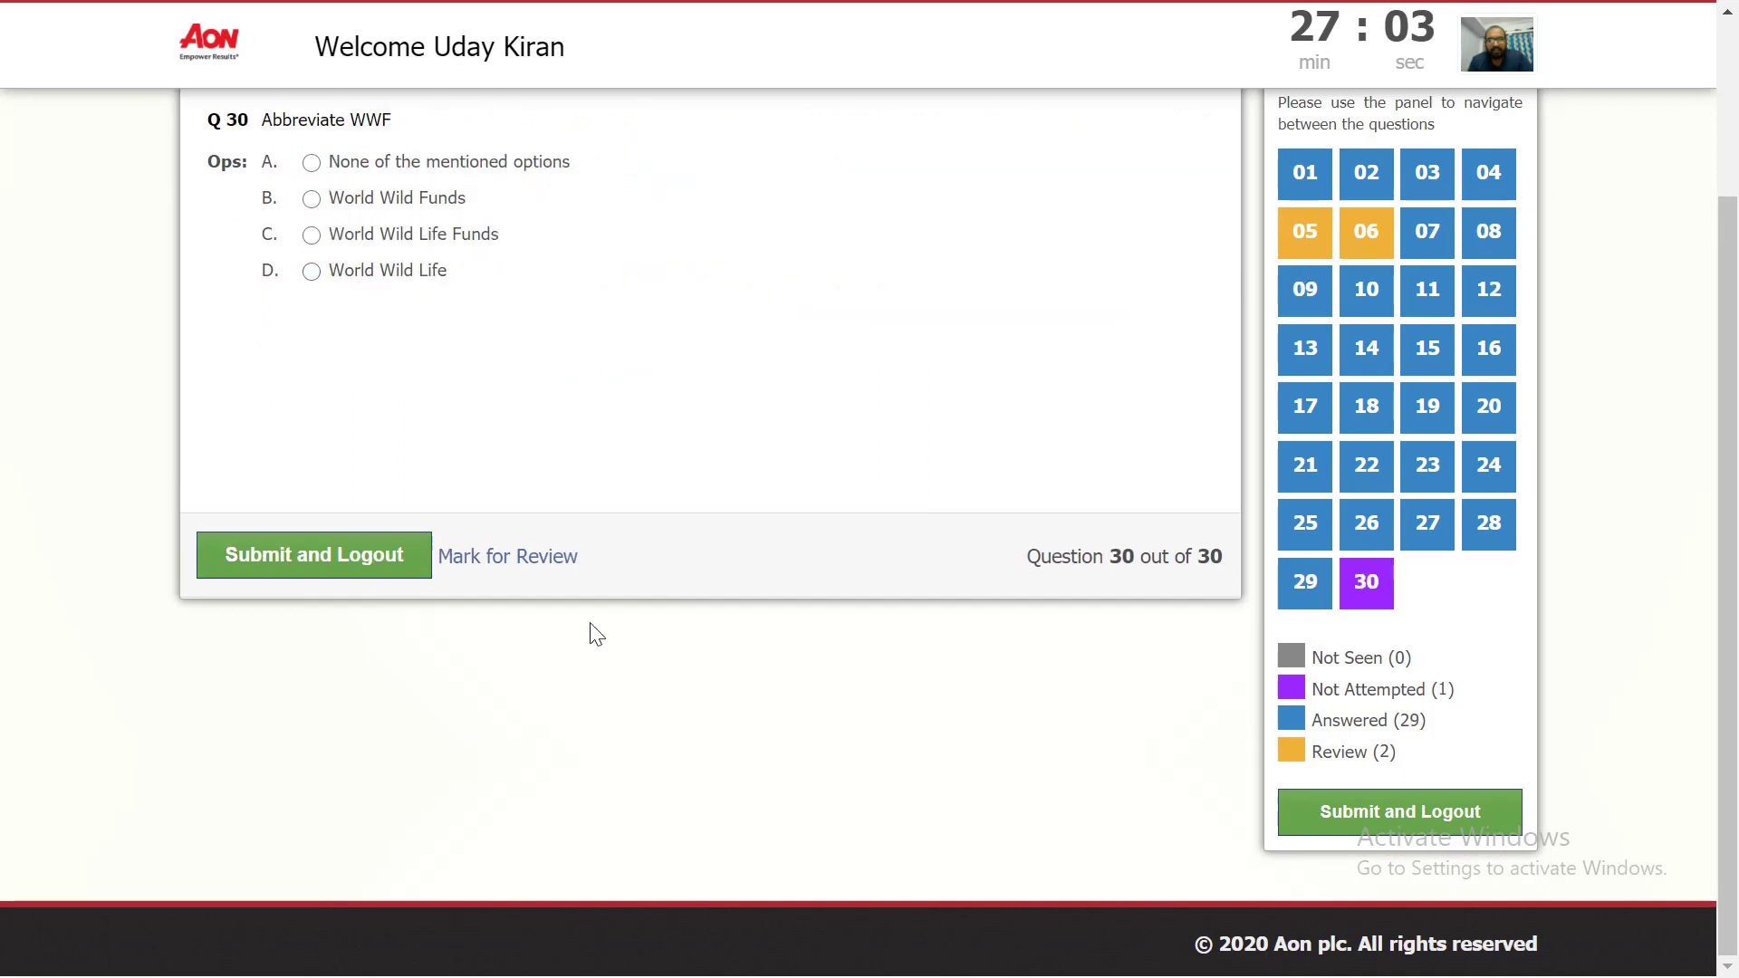
click(312, 272)
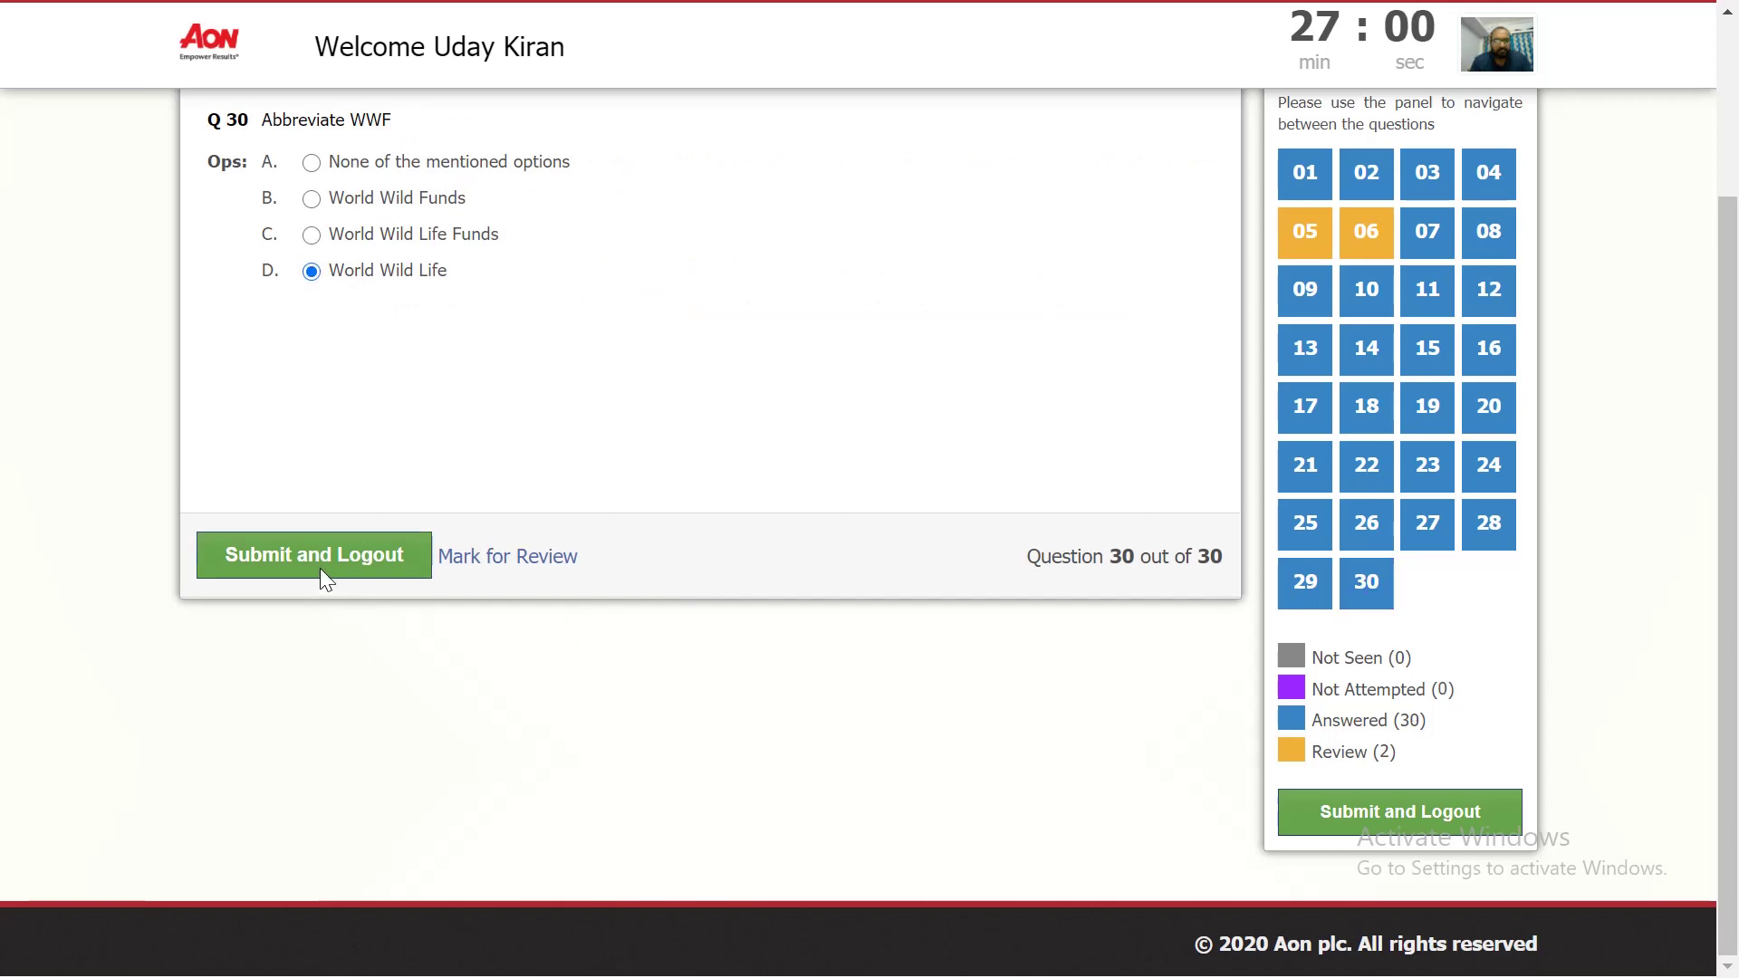
click(308, 556)
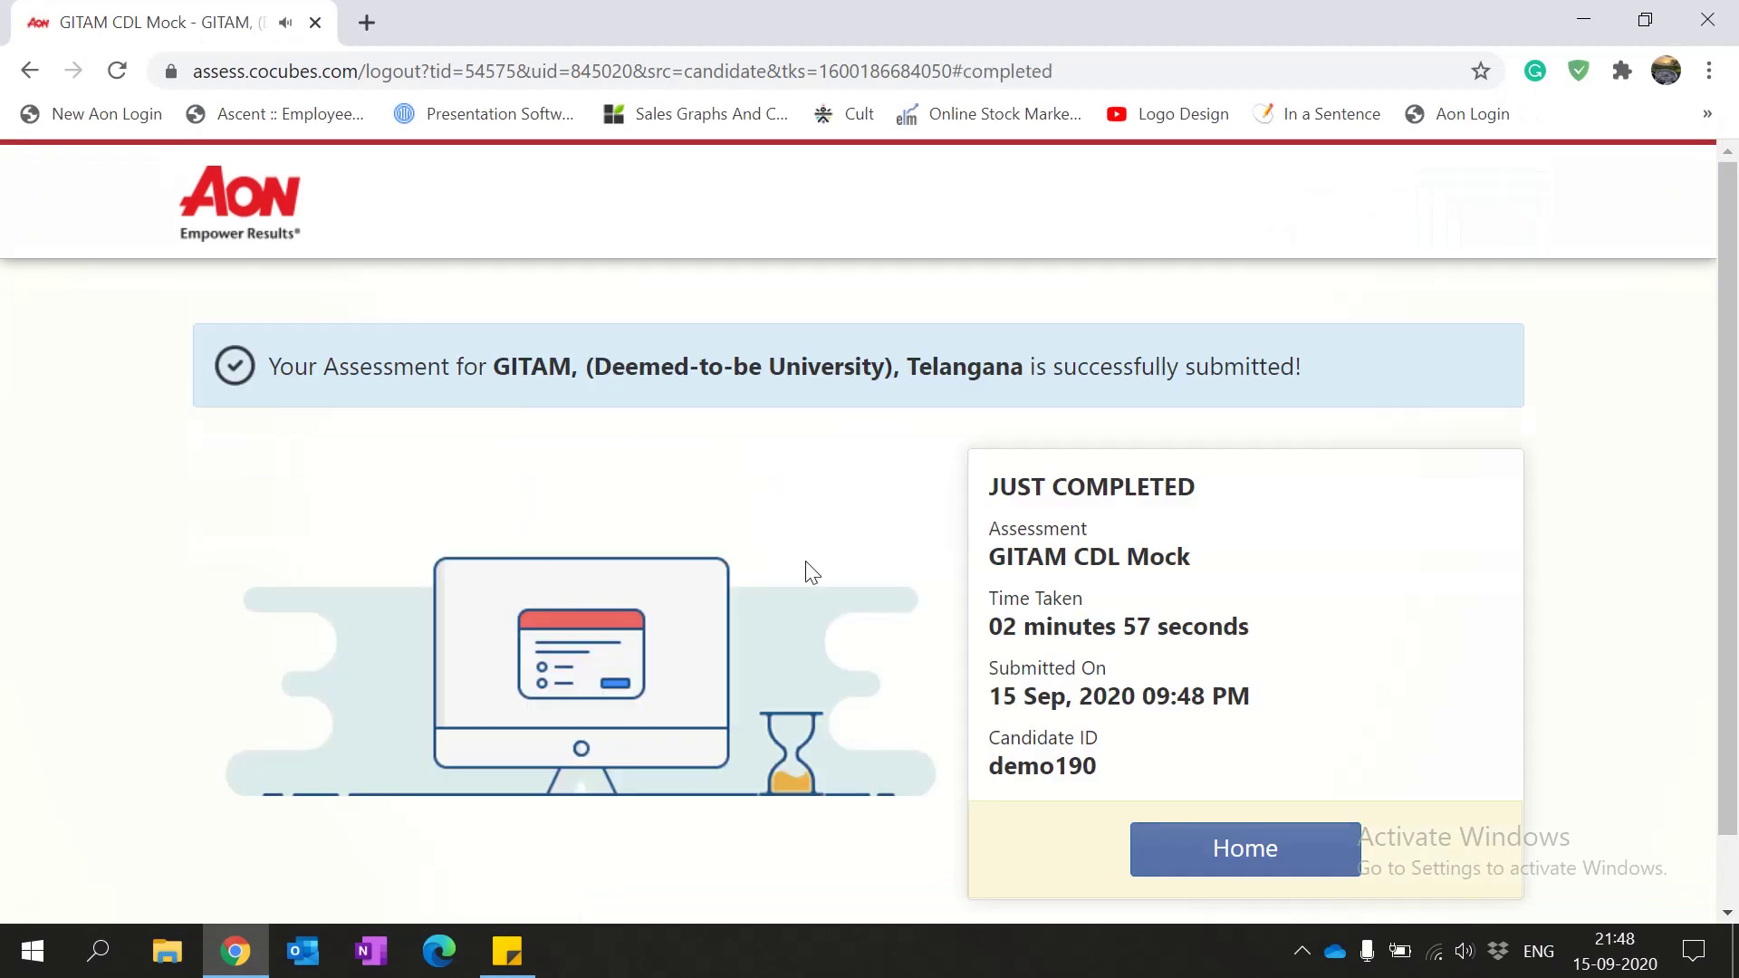
Step: Scroll the completion page to show GITAM CDL Mock finished in 02 minutes 57 seconds
scroll(806, 562, down, 1)
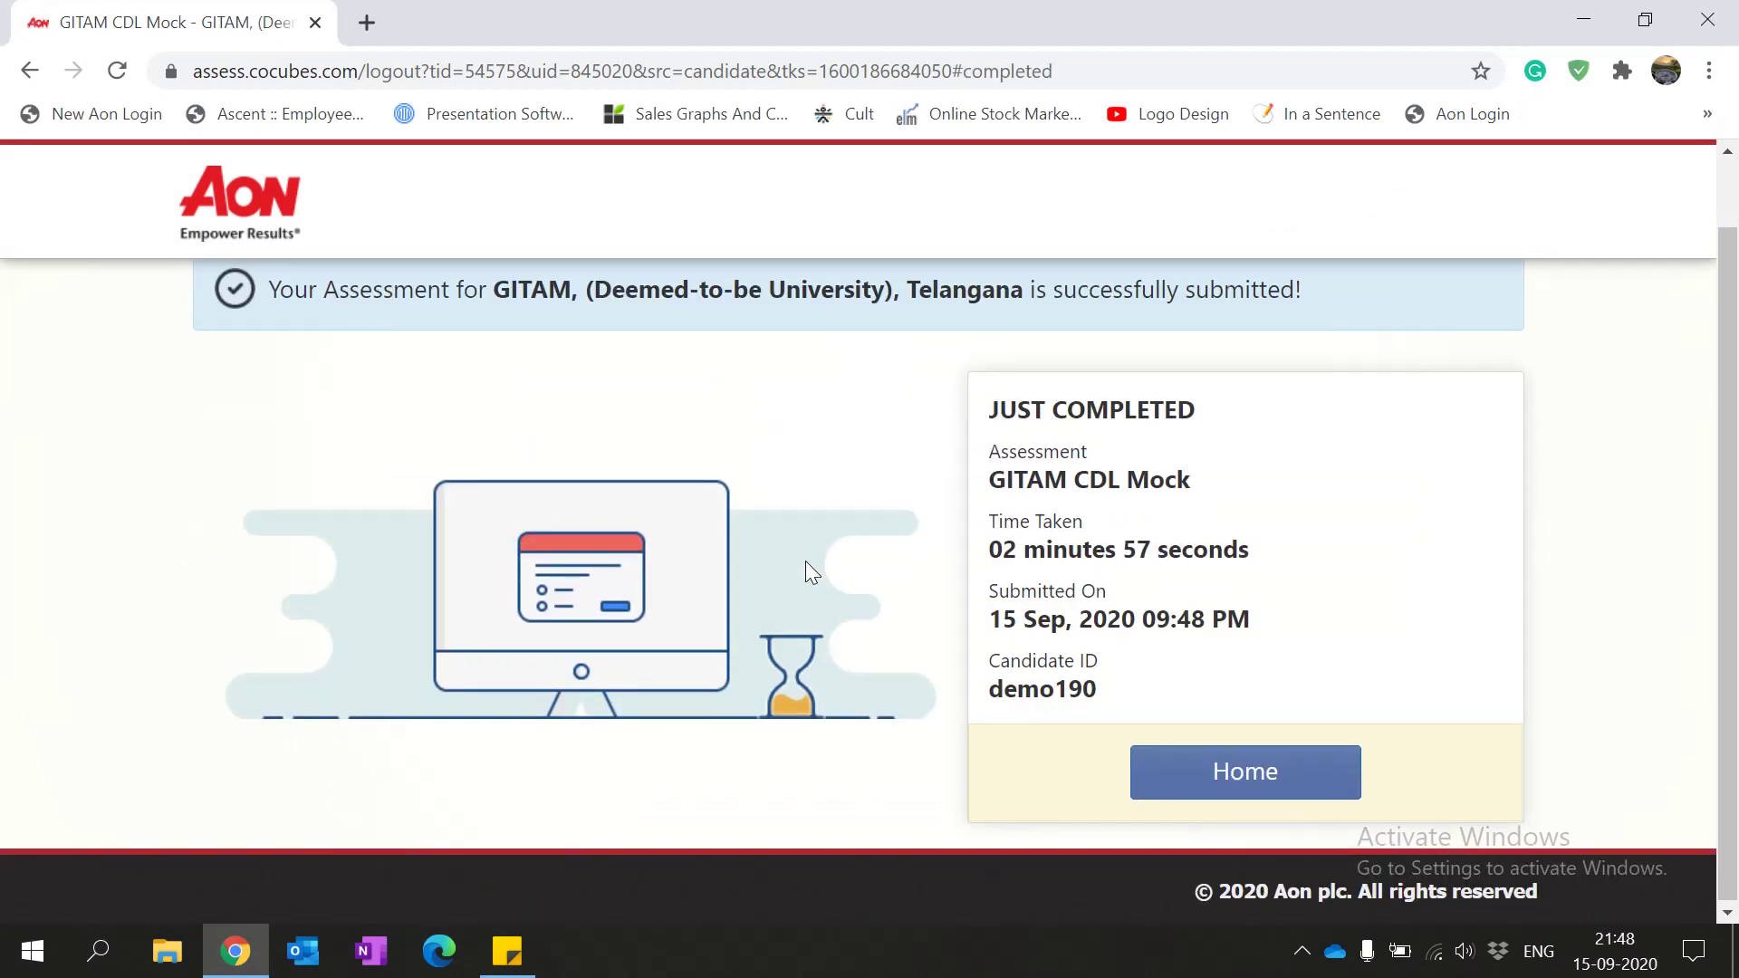